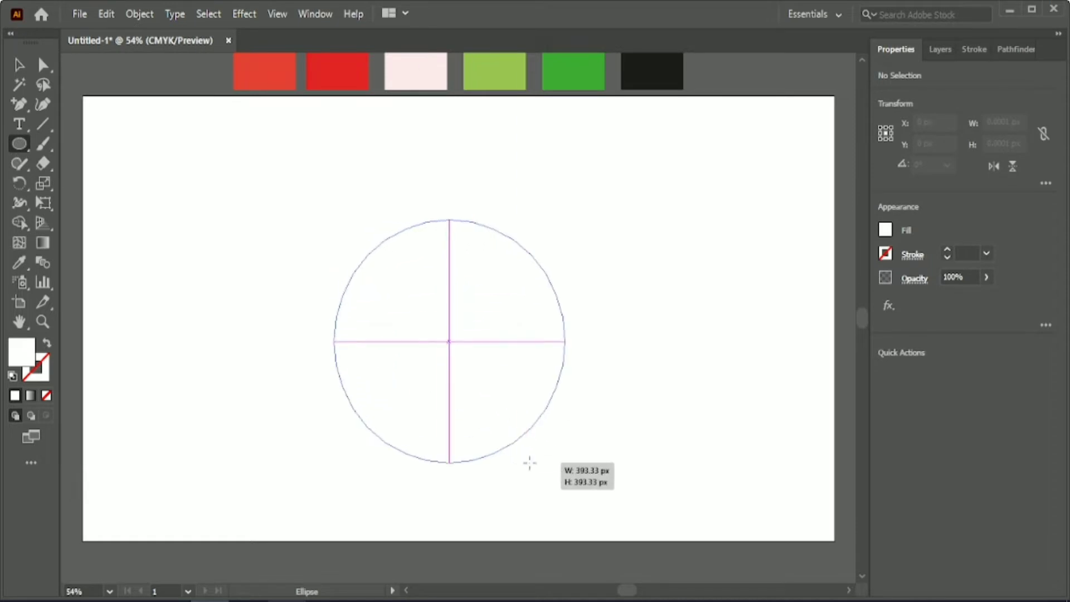
- Fill the newly drawn circle with the orange-red sampled from the palette above the artboard
key("i")
left_click(254, 69)
key("v")
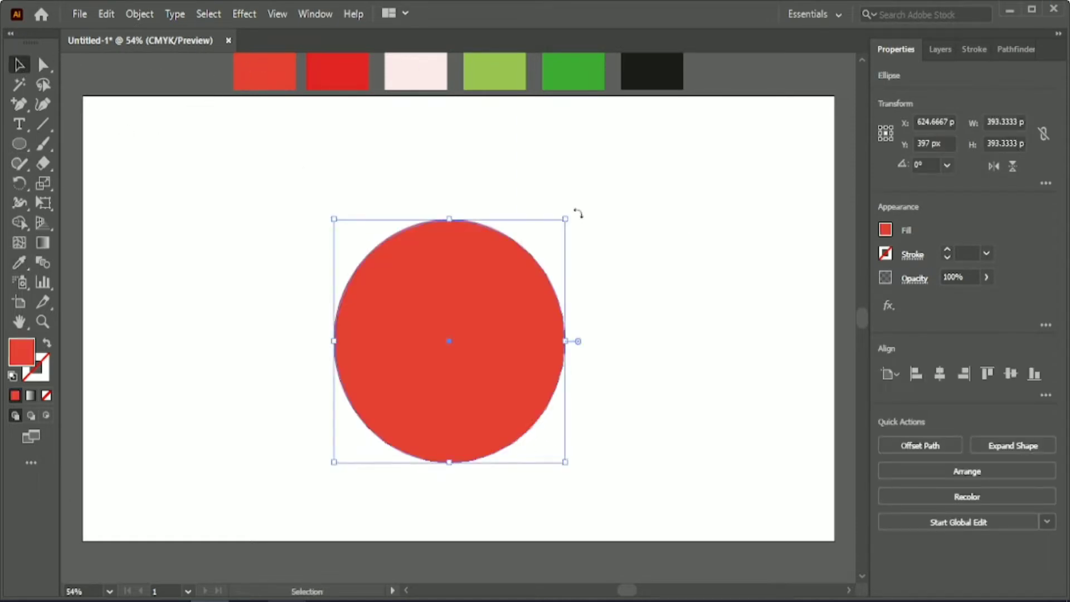
- Resize the circle into an ellipse with a width of 250.64 px and a height of 196.8789 px
double_click(1003, 121)
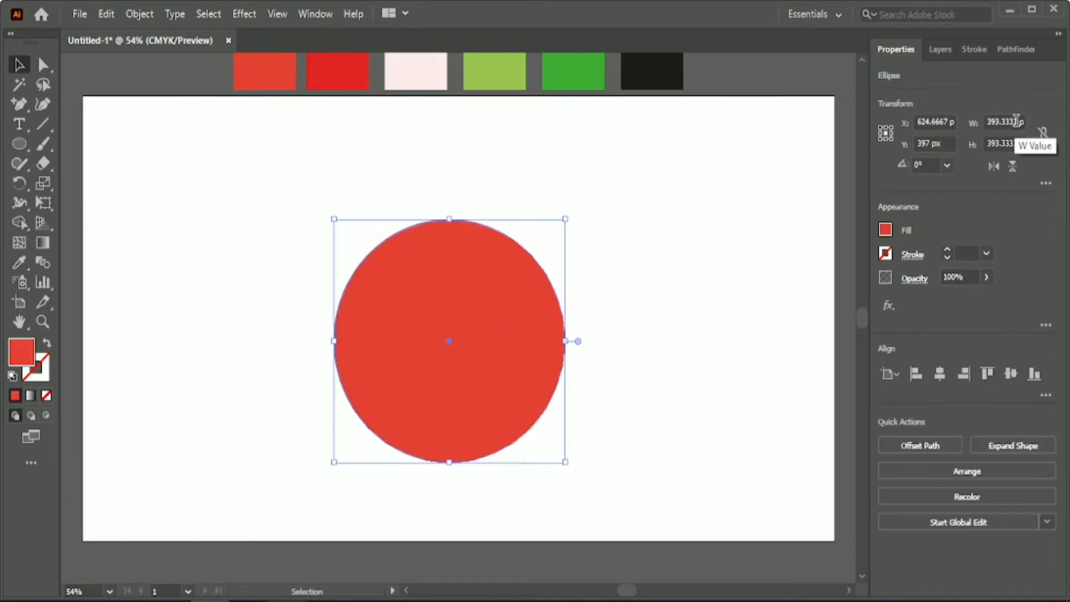
key("BackSpace")
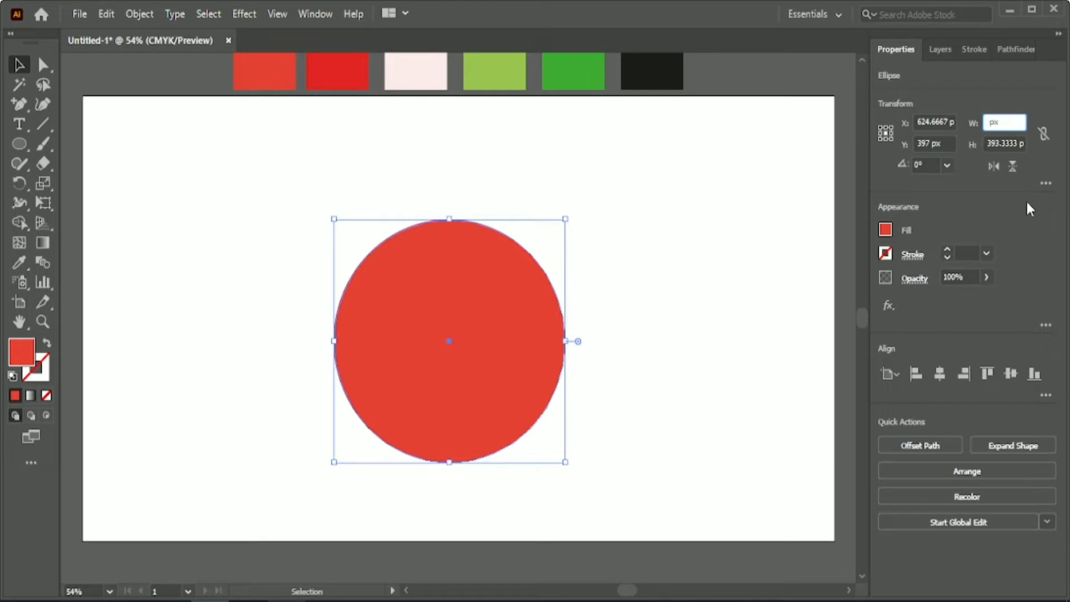
type("250.64")
double_click(1017, 143)
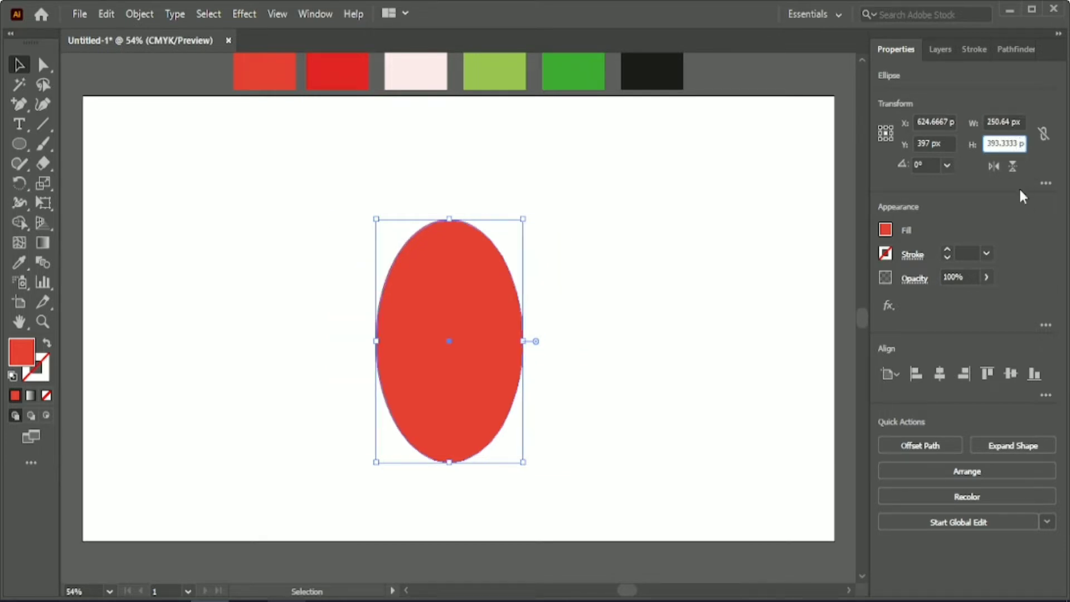
key("BackSpace")
type("15")
key("Return")
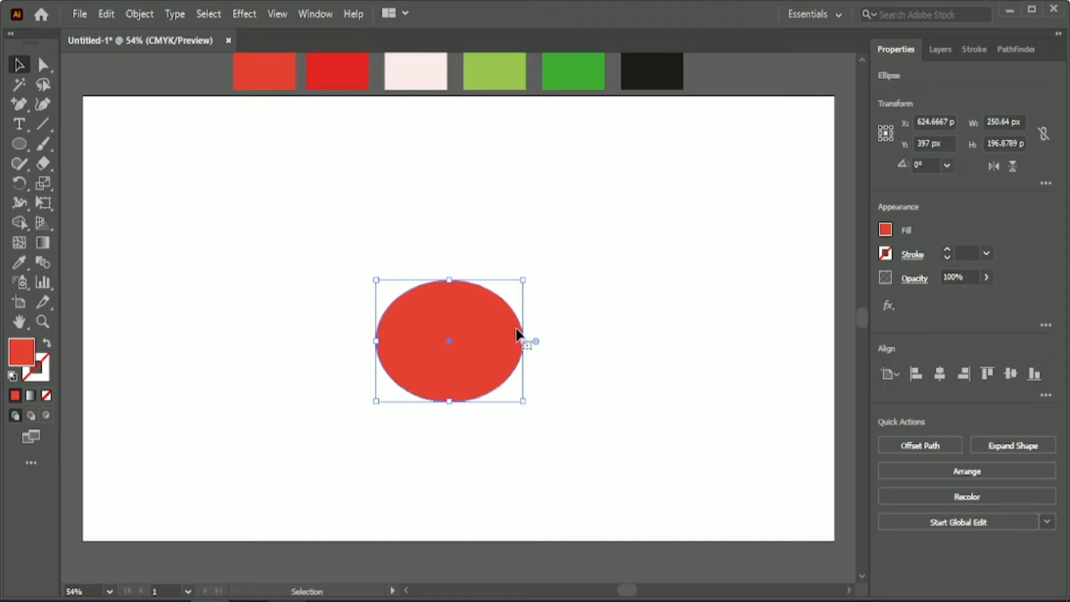
- Scale the ellipse proportionally to about 618 by 485 px and centre it on the artboard
left_click_drag(523, 341, 740, 370)
left_click(939, 373)
left_click(1010, 374)
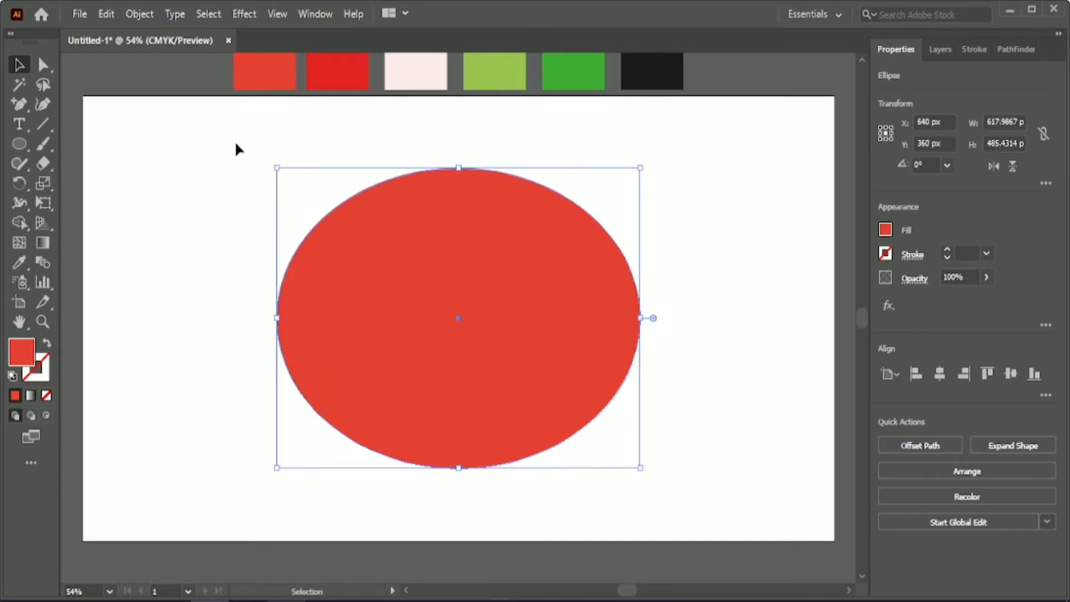
- Draw a circle about 149 px wide over the ellipse's upper edge and fill it with the palette's light green
left_click(236, 148)
key("l")
mouse_move(391, 146)
left_mouse_down()
mouse_move(453, 232)
mouse_move(479, 237)
left_mouse_up()
left_click(17, 266)
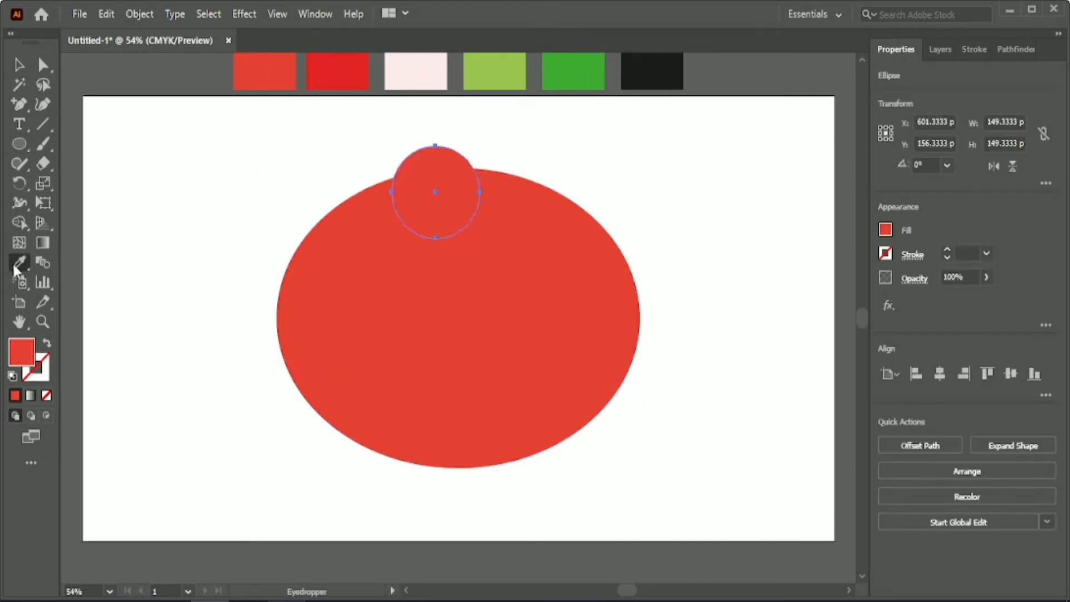
left_click(495, 70)
key("v")
- Centre the green circle horizontally with the red ellipse and nudge it upward so it overlaps the ellipse's top less
left_click_drag(325, 149, 428, 279)
left_click(942, 374)
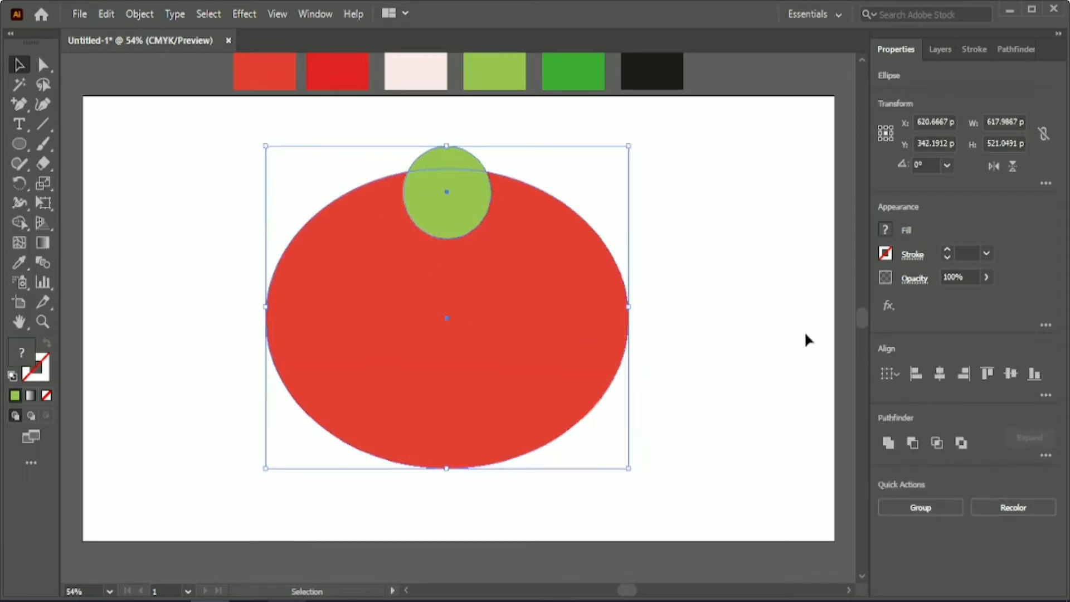
left_click(804, 330)
left_click(456, 207)
key("Up")
key("Up")
key("Up")
key("Up")
key("Up")
key("Up")
key("Up")
key("Up")
key("Up")
key("Up")
key("Up")
key("Up")
key("Up")
key("Up")
key("Up")
key("Up")
key("Up")
key("Up")
key("Up")
key("Up")
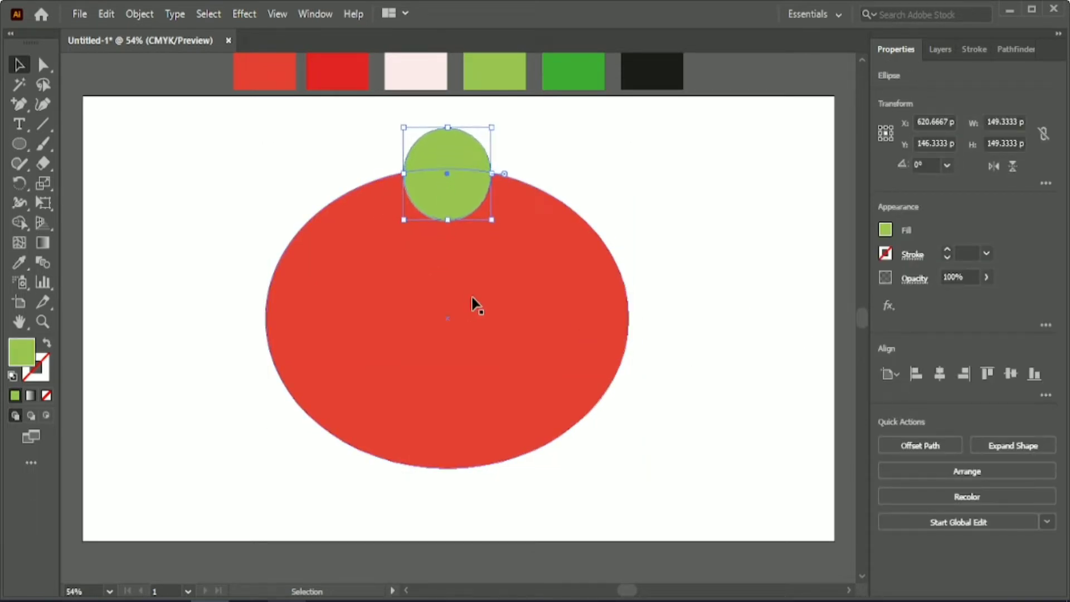
key("Up")
key("Up")
key("Up")
key("Up")
key("Up")
key("Up")
key("Up")
key("Up")
left_click_drag(327, 148, 440, 219)
left_click(939, 374)
left_click(682, 199)
- Cut the green circle out of the ellipse's top with Shape Builder and round the notch's two corners
key("shift+m")
left_click_drag(382, 103, 557, 342)
left_click(43, 65)
left_click(395, 186)
left_click(503, 147)
key("v")
left_click(432, 219)
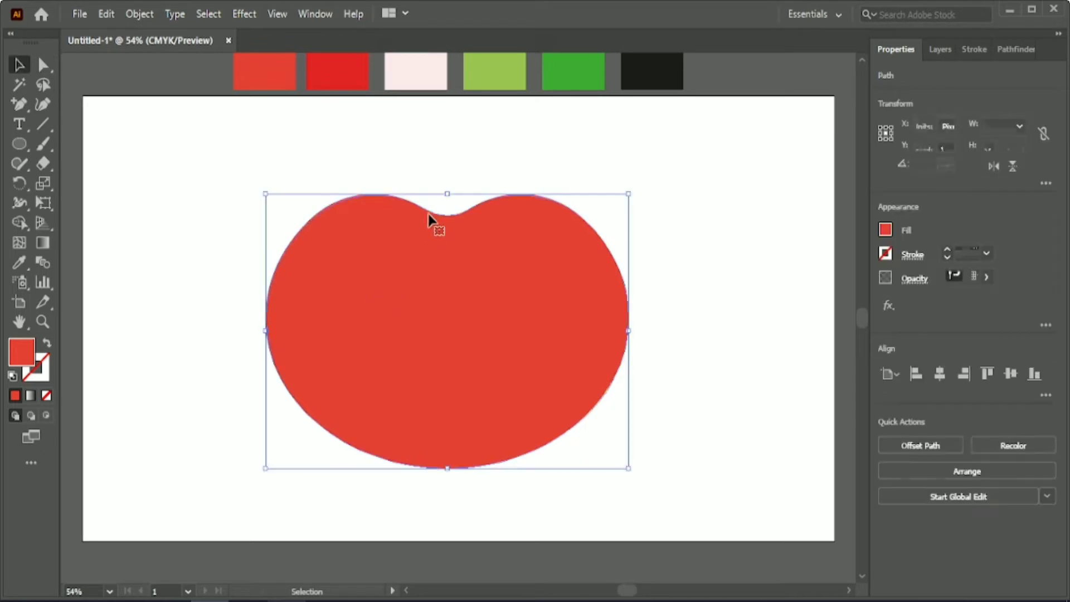
- Shrink the notched shape to about 460 by 371 px and centre it horizontally on the artboard
left_click_drag(446, 191, 453, 173)
left_click_drag(266, 321, 282, 323)
left_click(227, 250)
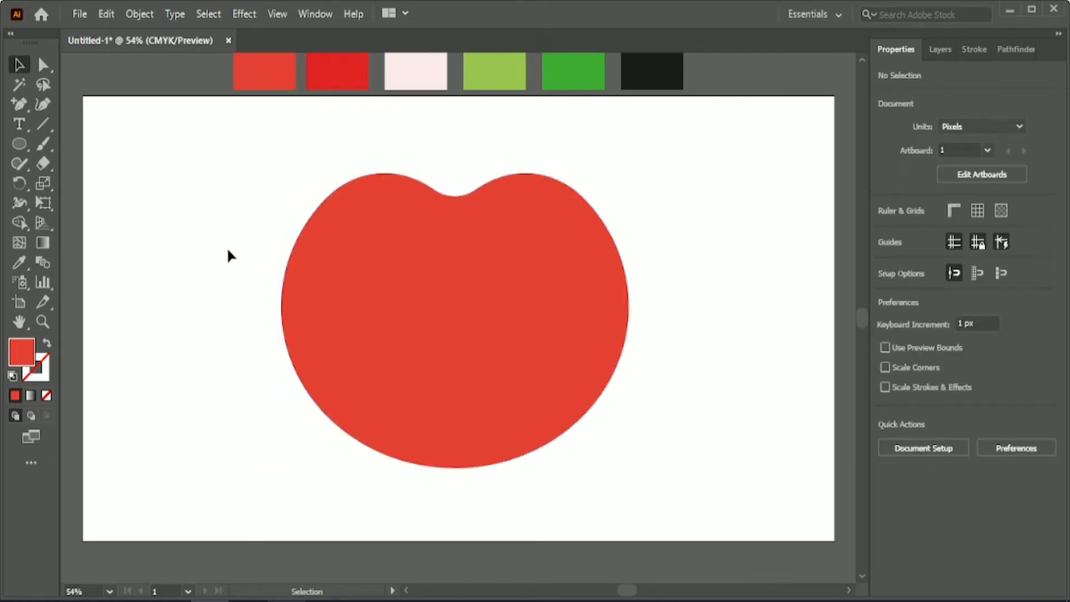
left_click(569, 351)
left_click_drag(629, 321, 552, 321)
left_click_drag(453, 330, 494, 316)
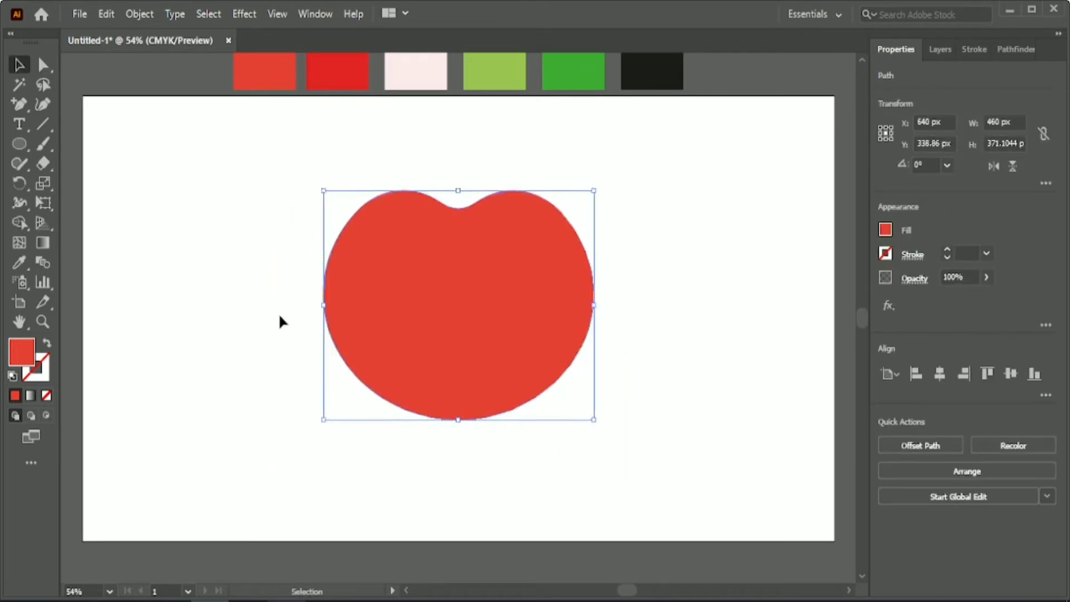
left_click(280, 317)
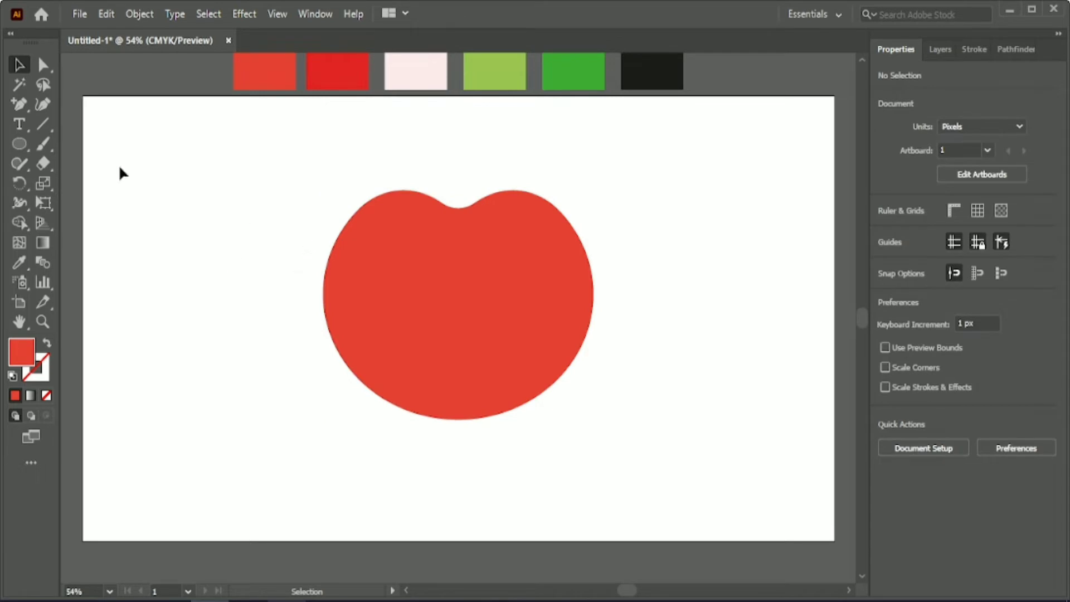
- Draw a circle about 456 px wide and move it so it overlaps the notched shape's left side
left_click(20, 144)
mouse_move(269, 137)
left_mouse_down()
mouse_move(435, 449)
mouse_move(401, 419)
left_mouse_up()
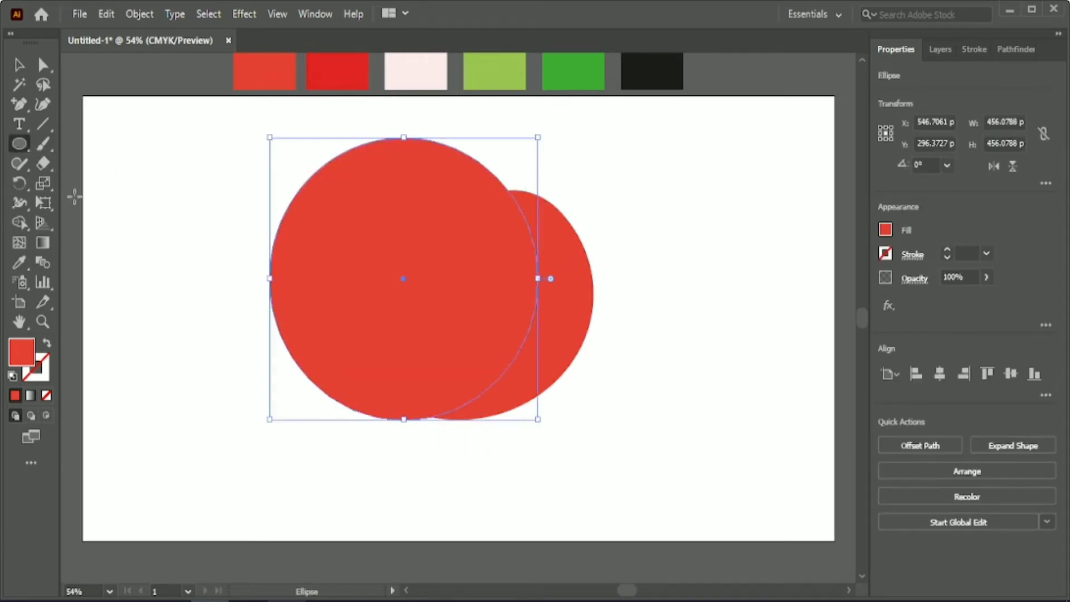
left_click(189, 242)
left_click_drag(390, 303, 250, 310)
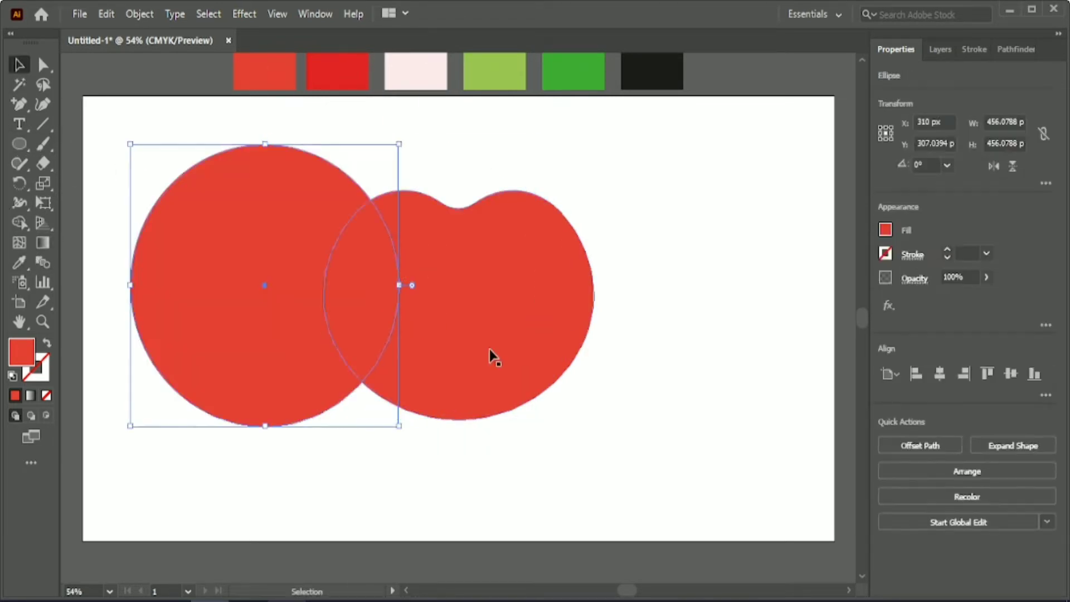
- Duplicate the notched shape to the artboard's lower right corner and fill the original with the palette's darker red
left_click_drag(492, 356, 767, 541)
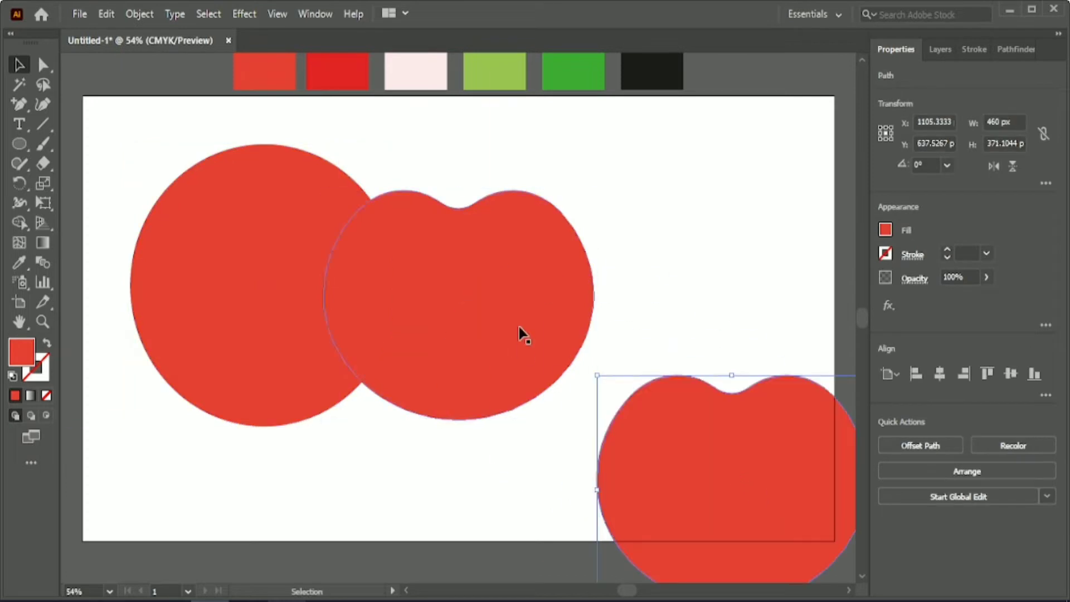
left_click(557, 294)
key("i")
left_click(354, 78)
- Position the large circle over the dark red shape so only a crescent along its right side stays uncovered
left_click(20, 65)
left_click_drag(208, 328, 335, 343)
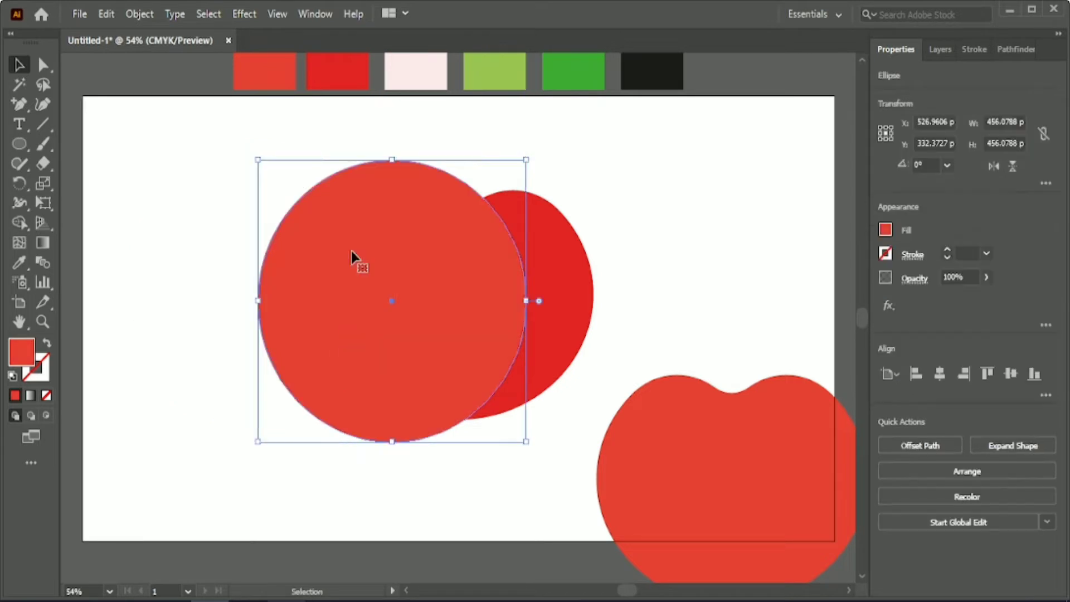
left_click_drag(282, 131, 573, 340)
key("ctrl+shift+a")
left_click(359, 428)
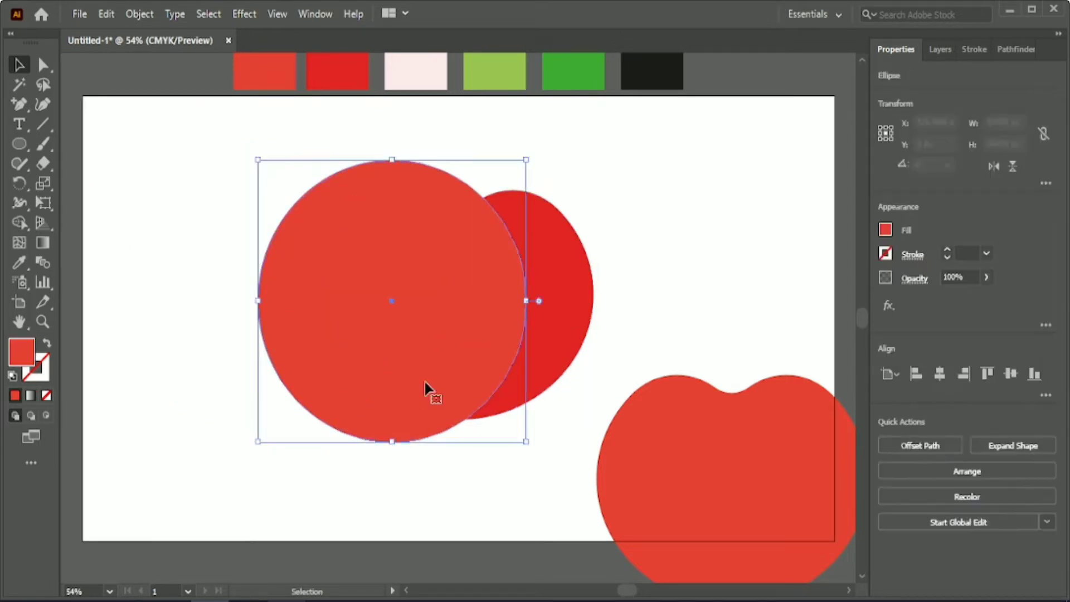
key("Right")
key("Right")
key("Right")
key("Right")
key("Right")
key("Right")
key("Right")
key("Right")
key("Right")
key("Right")
key("Right")
key("Right")
key("Right")
key("Right")
key("Right")
key("Right")
key("Right")
key("Right")
key("Right")
key("Right")
key("Right")
key("Right")
key("Right")
key("Right")
key("Right")
key("Right")
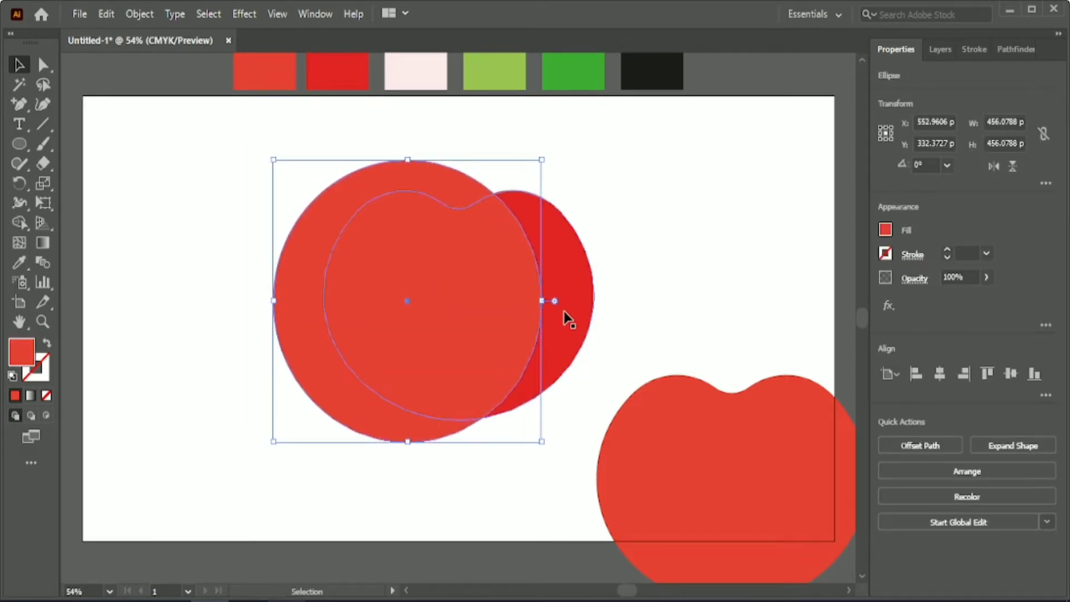
key("Down")
key("Down")
key("Down")
key("Down")
key("Down")
key("Down")
key("Down")
key("Down")
key("Down")
key("Down")
key("Down")
key("Down")
key("Down")
key("Down")
key("Down")
key("Down")
key("Down")
key("Down")
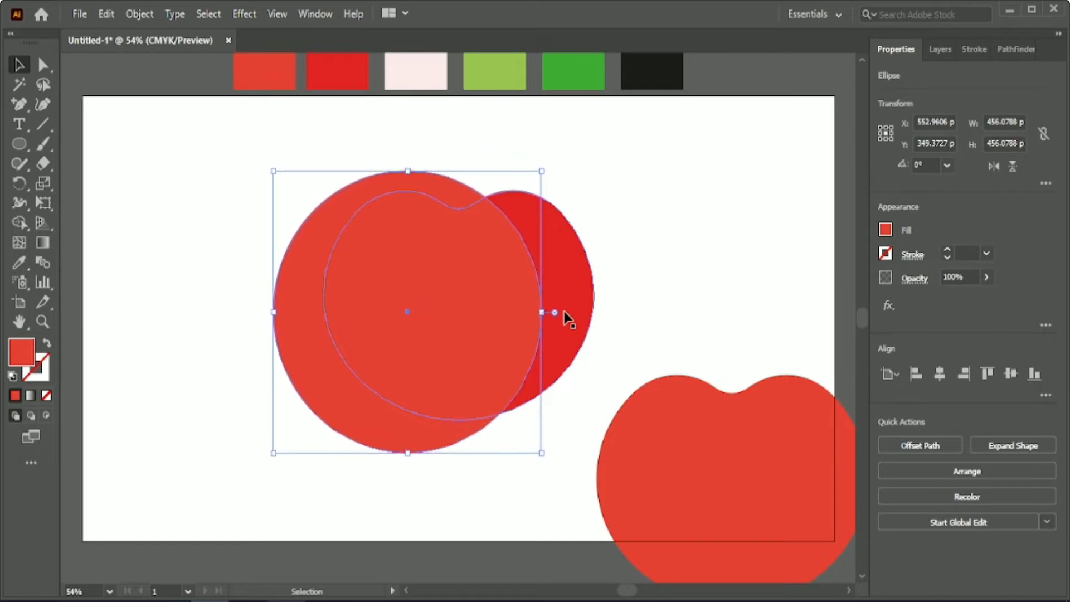
- Remove the circle's area outside the notched shape with Shape Builder and delete the spare copy at the lower right
left_click(543, 317, "shift")
key("shift+m")
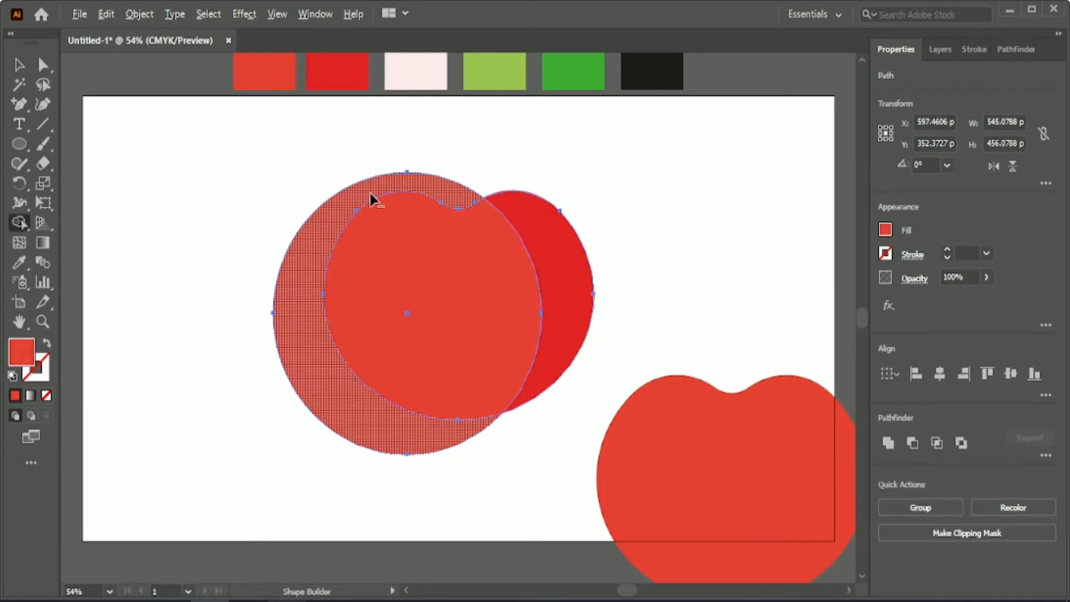
left_click(370, 190, "alt")
key("v")
left_click(240, 394)
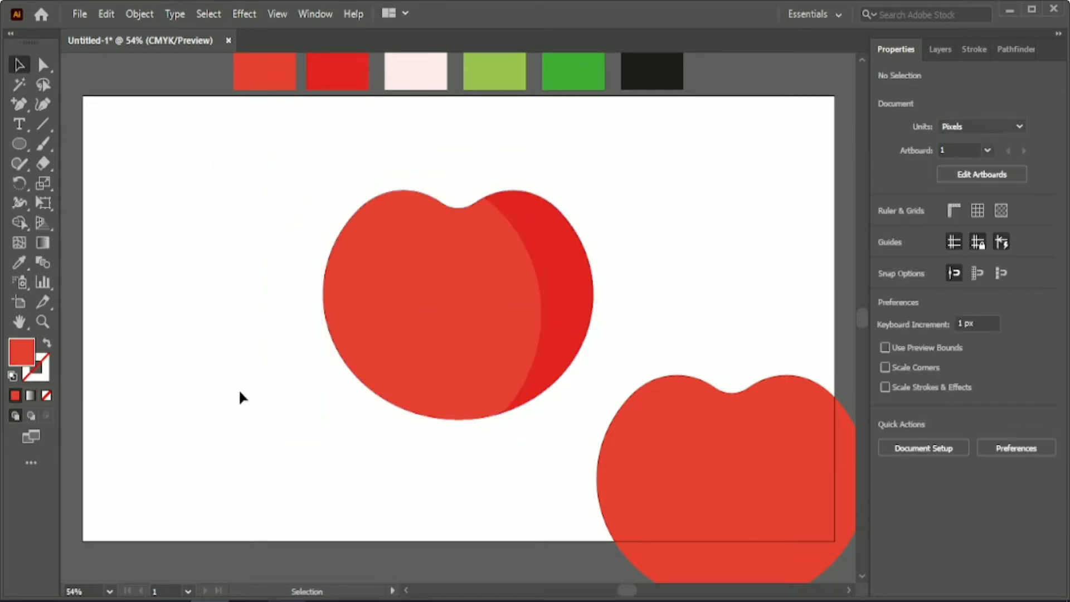
left_click(838, 513)
key("Delete")
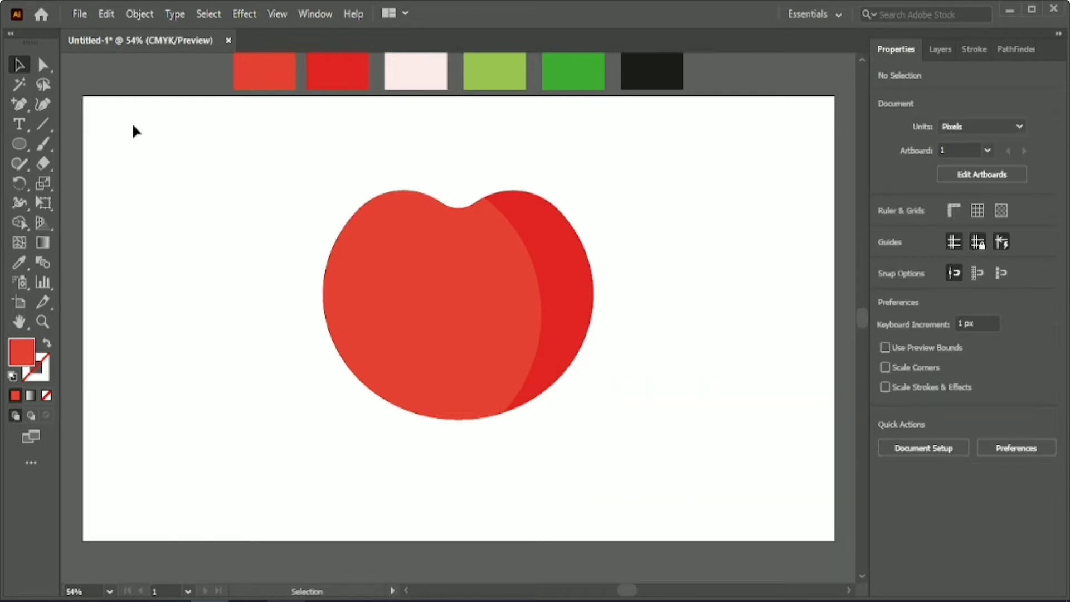
- Draw a narrow ellipse about 39 by 121 px beside the fruit and fill it with the palette's pale pink
left_click(22, 141)
left_click_drag(237, 176, 260, 250)
key("a")
left_click(416, 72)
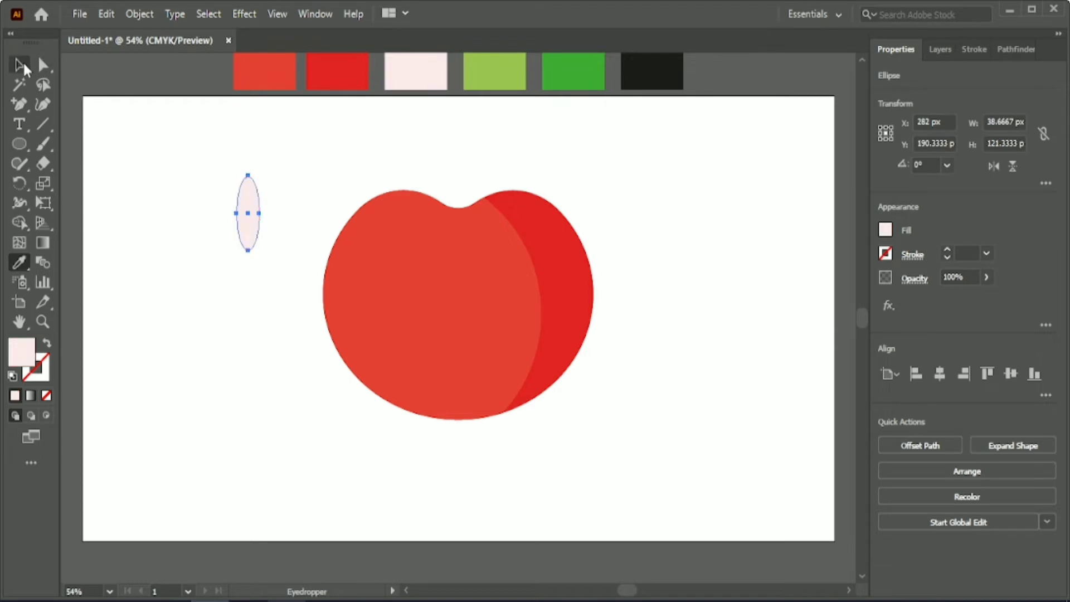
- Move the pale pink ellipse onto the fruit's upper left and rotate it to about 340.55°
key("v")
left_click_drag(241, 209, 367, 251)
left_click_drag(393, 296, 449, 296)
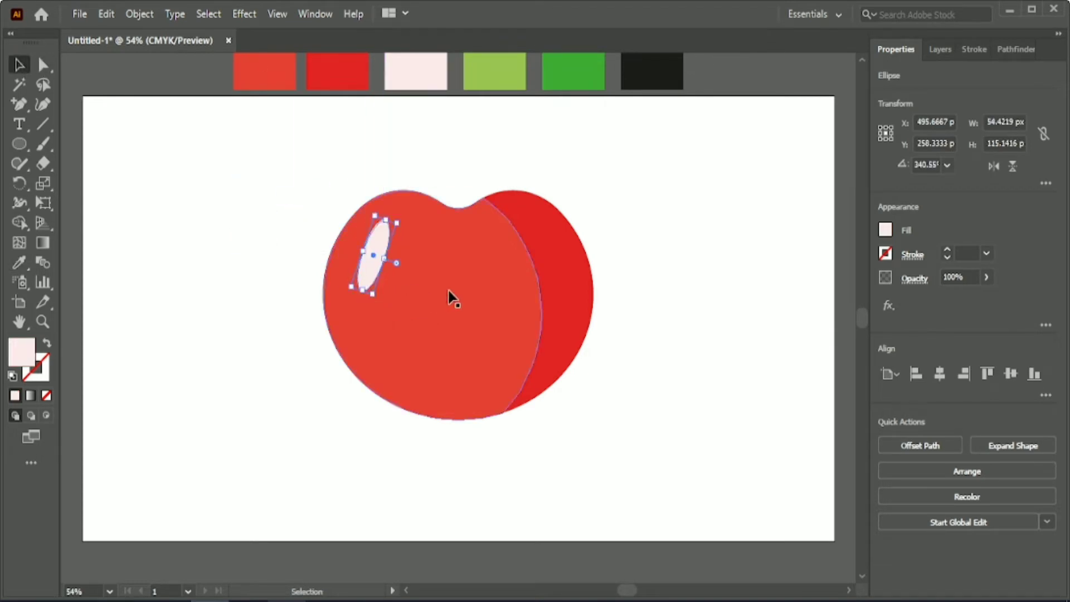
- Reshape the pale pink ellipse into a curved crescent highlight by moving its anchor points
key("ctrl+equal")
key("a")
left_click(370, 205)
left_click_drag(371, 206, 375, 209)
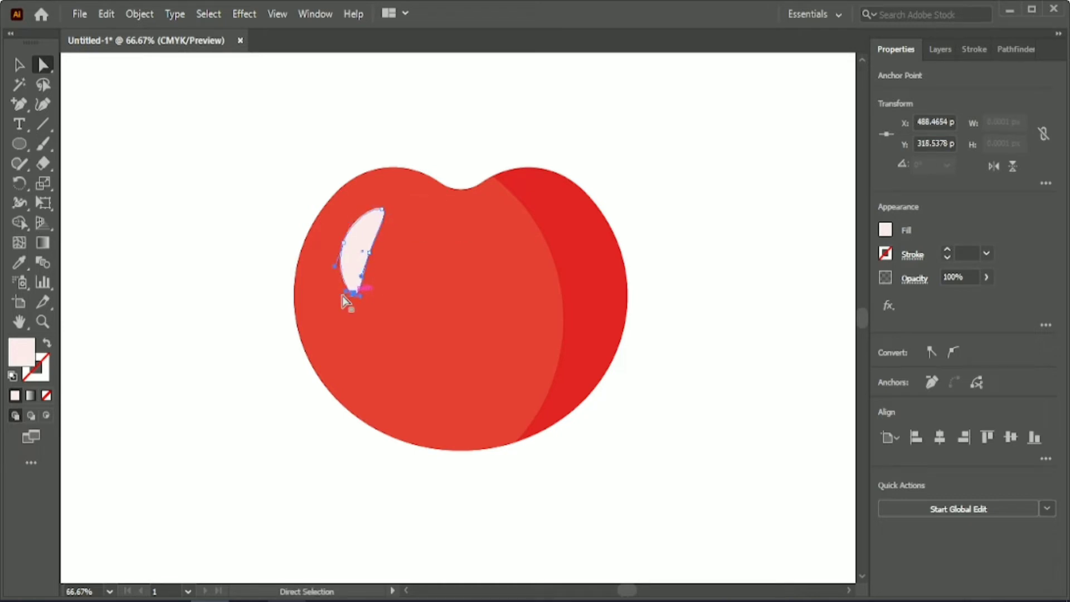
left_click_drag(370, 250, 368, 258)
key("v")
- Rotate the crescent highlight slightly and move it closer to the fruit's upper left edge
left_click(215, 182)
left_click(358, 248)
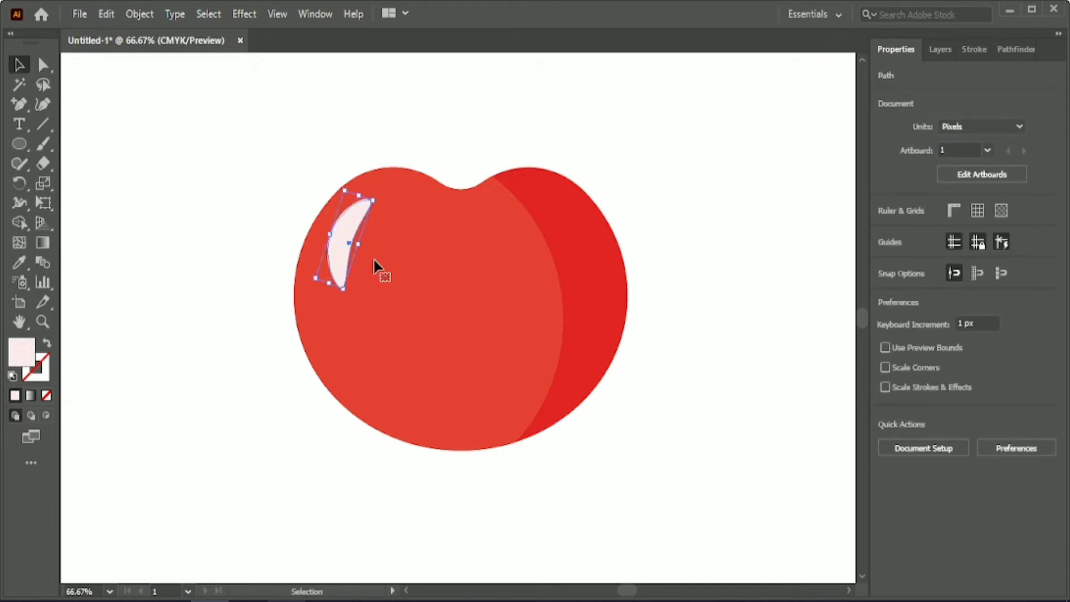
left_click_drag(371, 304, 338, 309)
left_click_drag(346, 233, 337, 221)
left_click(311, 155)
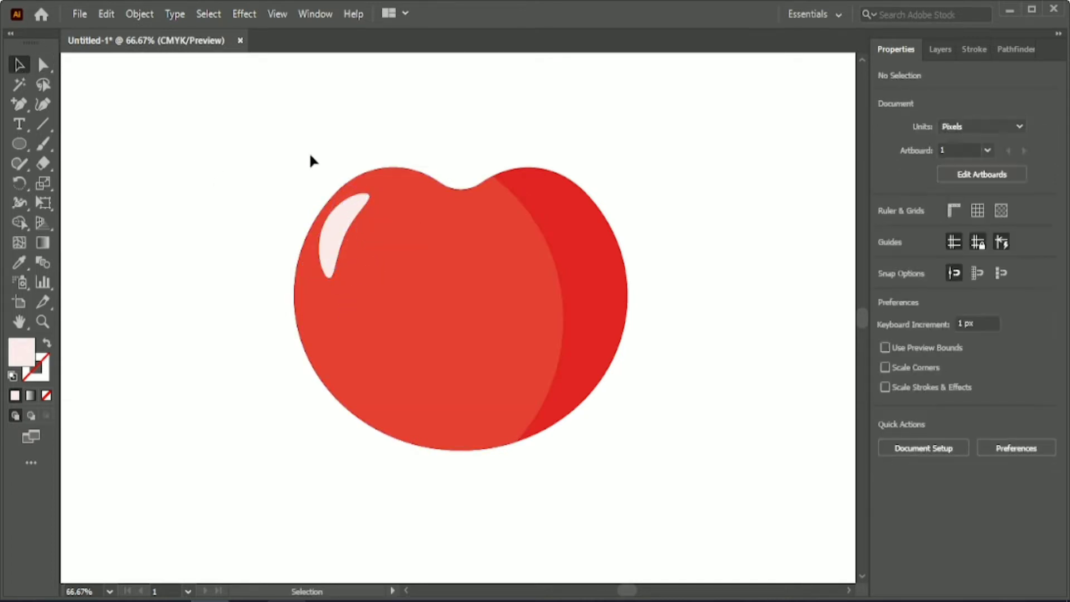
- Draw a small narrow pale pink ellipse and place it below the crescent highlight on the fruit's left side
key("l")
left_click_drag(215, 211, 231, 294)
key("v")
left_click_drag(224, 254, 328, 331)
scroll(329, 370, "up", 2)
left_click_drag(325, 371, 326, 294)
- Reshape the small ellipse into a curved sliver by moving its right-hand anchor inward and its top and bottom anchors to the right
key("a")
left_click(343, 238)
key("Left")
key("Left")
key("Left")
key("Left")
key("Left")
key("Left")
key("Left")
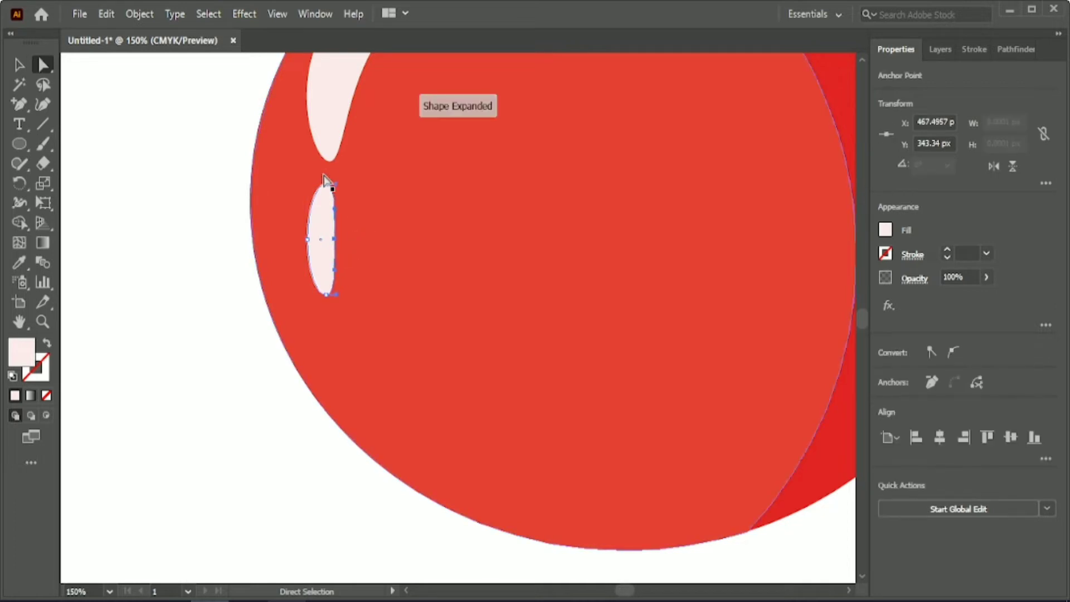
left_click(326, 184)
key("Right")
left_click(326, 294)
key("Right")
key("Right")
key("v")
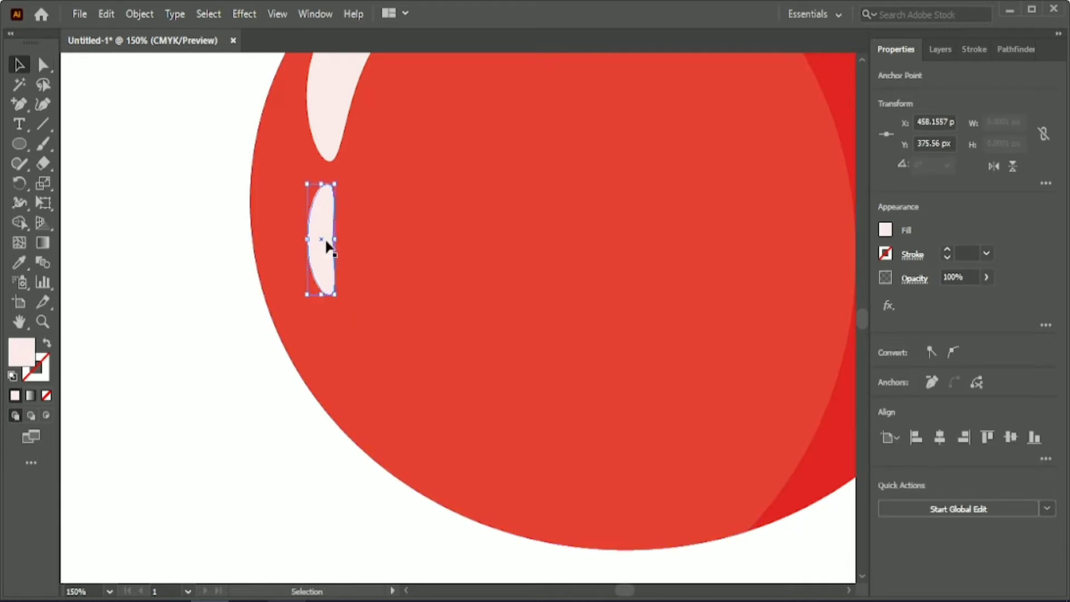
- Rotate the small highlight slightly and position it near the fruit's left edge, below the crescent
left_click_drag(327, 243, 321, 282)
left_click_drag(335, 342, 346, 356)
left_click_drag(313, 272, 299, 249)
left_click(255, 414)
scroll(256, 414, "down", 2)
scroll(362, 477, "down", 1)
- Nudge the crescent and small highlights along the fruit's left edge, lowering the small one and adjusting its tilt
left_click(310, 229)
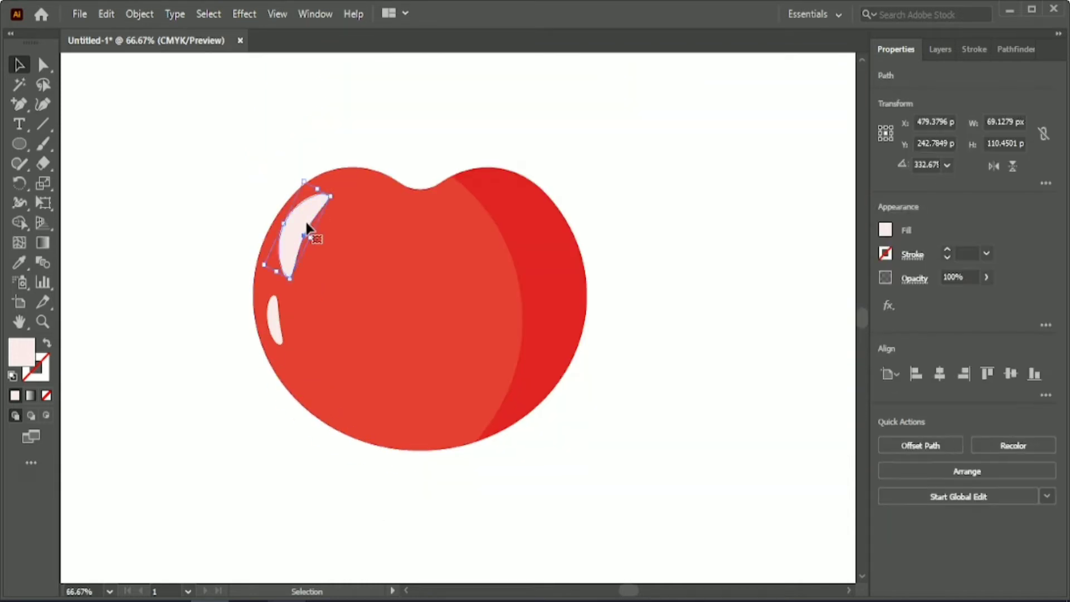
left_click(222, 281)
left_click_drag(274, 315, 283, 326)
key("Left")
key("Left")
key("Left")
key("Left")
key("Left")
key("Down")
key("Down")
key("Down")
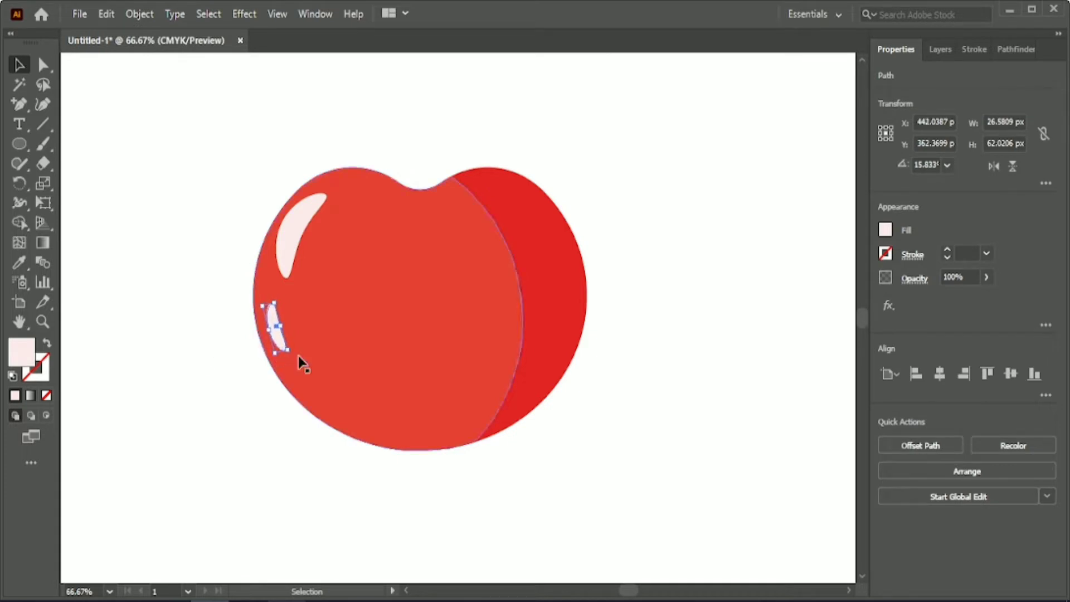
left_click_drag(294, 361, 294, 361)
- Reposition the crescent highlight slightly higher and farther inward from the fruit's upper left edge
left_click(234, 312)
left_click_drag(296, 258, 287, 273)
left_click(218, 306)
left_click_drag(288, 233, 304, 211)
left_click(239, 288)
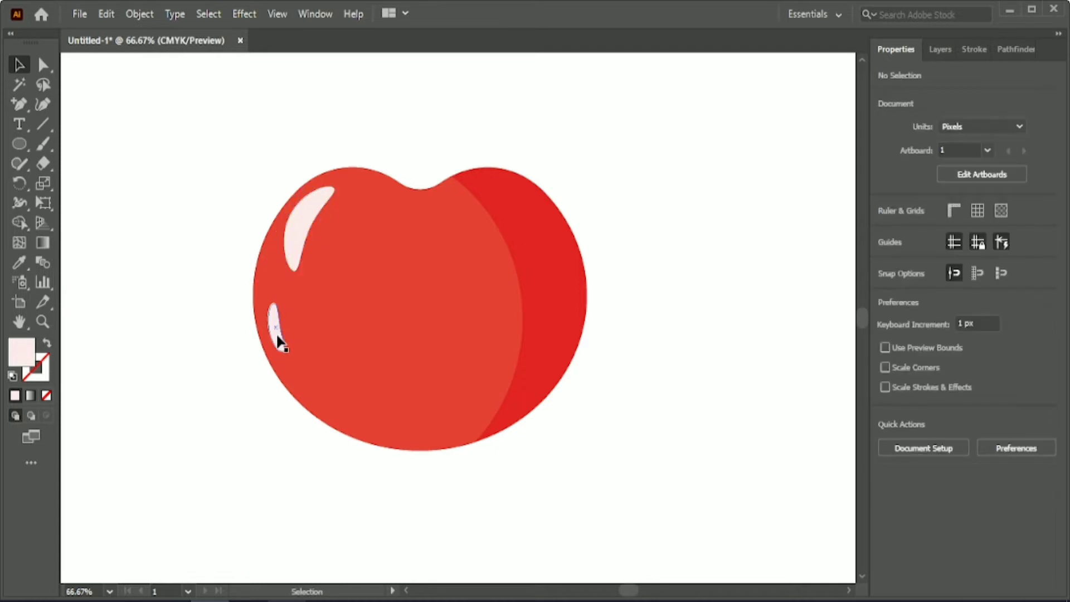
- Rotate the small highlight to about 351.57° and move it up closer beneath the crescent
left_click(278, 338)
left_click_drag(295, 360, 276, 315)
left_click(239, 323)
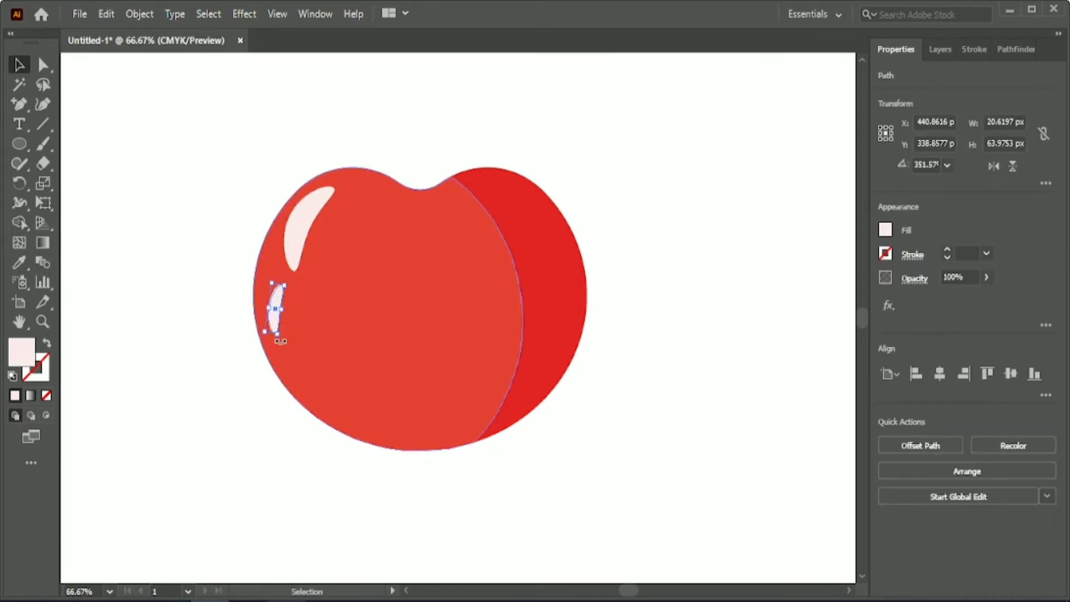
left_click(245, 356)
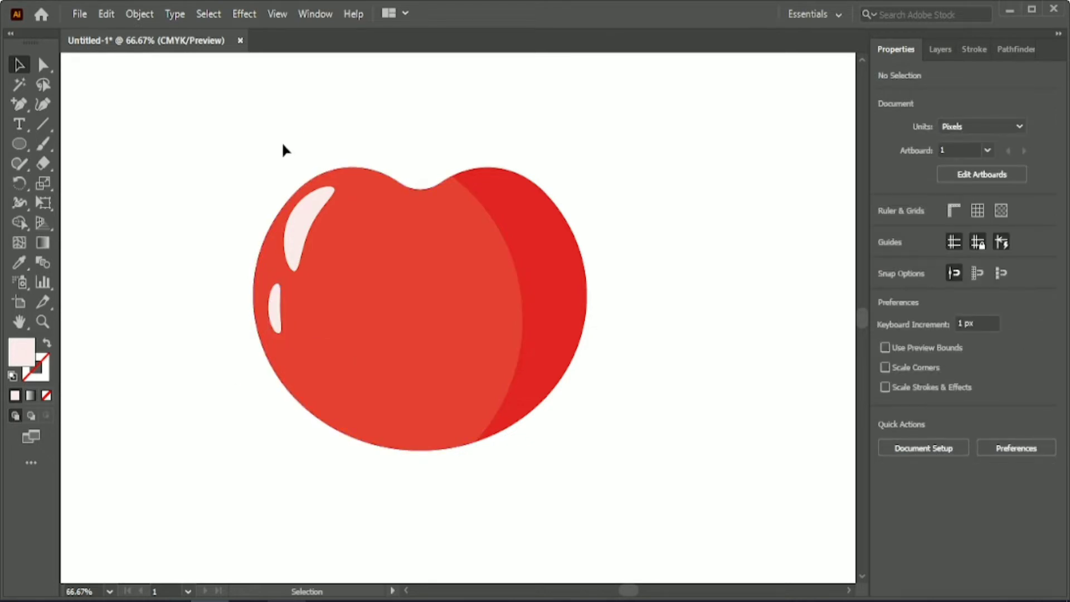
- Draw a curved leaf with the Pen tool, rising from the fruit's notch toward the upper right
left_click_drag(19, 104, 69, 104)
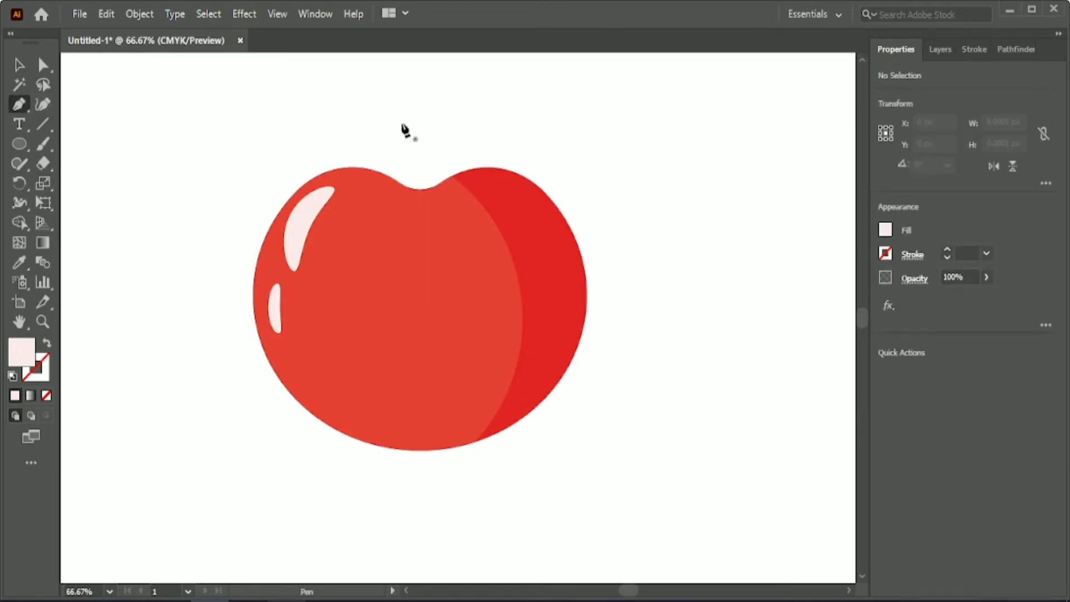
left_click(412, 183)
left_click_drag(505, 133, 509, 139)
left_click_drag(580, 158, 580, 158)
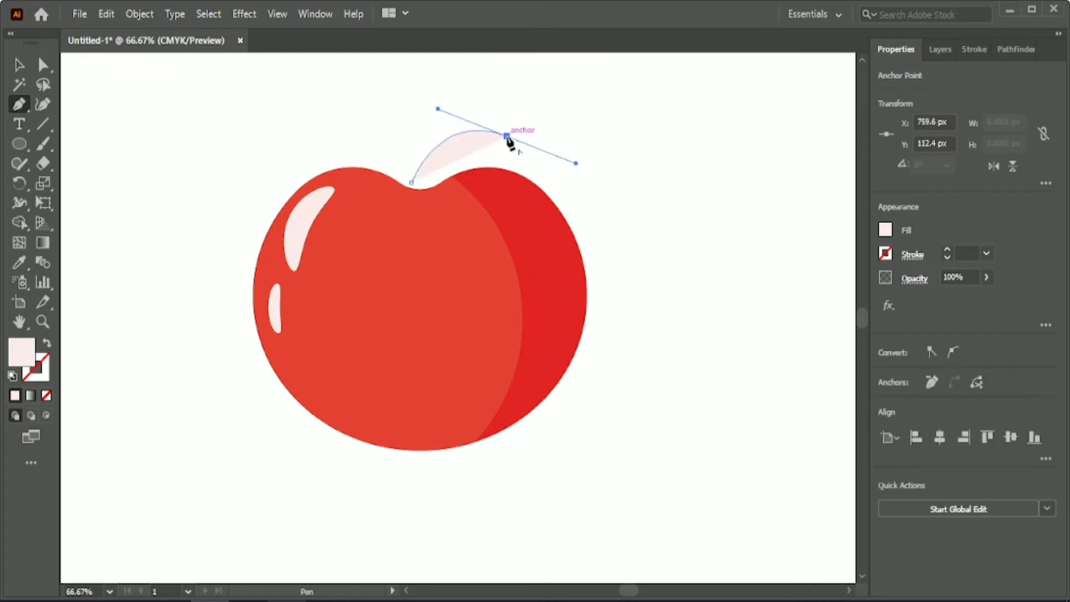
left_click(507, 136)
left_click_drag(448, 182, 425, 139)
left_click(20, 67)
key("ctrl+shift+a")
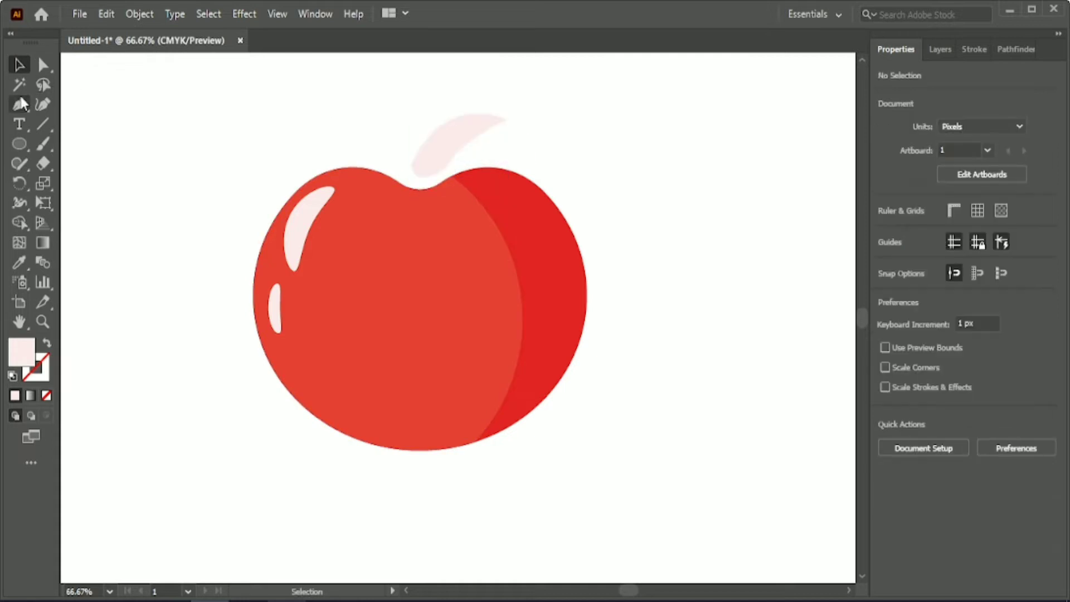
- Draw a second curved leaf with the Pen tool, extending from the fruit's notch to the left
left_click(19, 105)
left_click(420, 178)
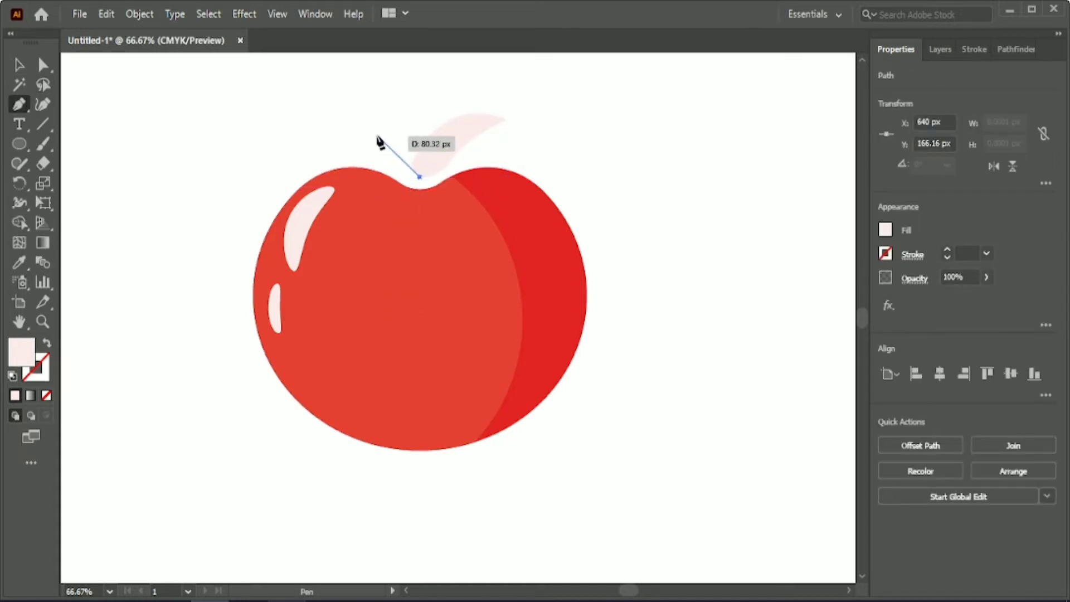
mouse_move(376, 135)
left_mouse_down()
mouse_move(336, 134)
mouse_move(327, 155)
mouse_move(310, 144)
mouse_move(296, 159)
left_mouse_up()
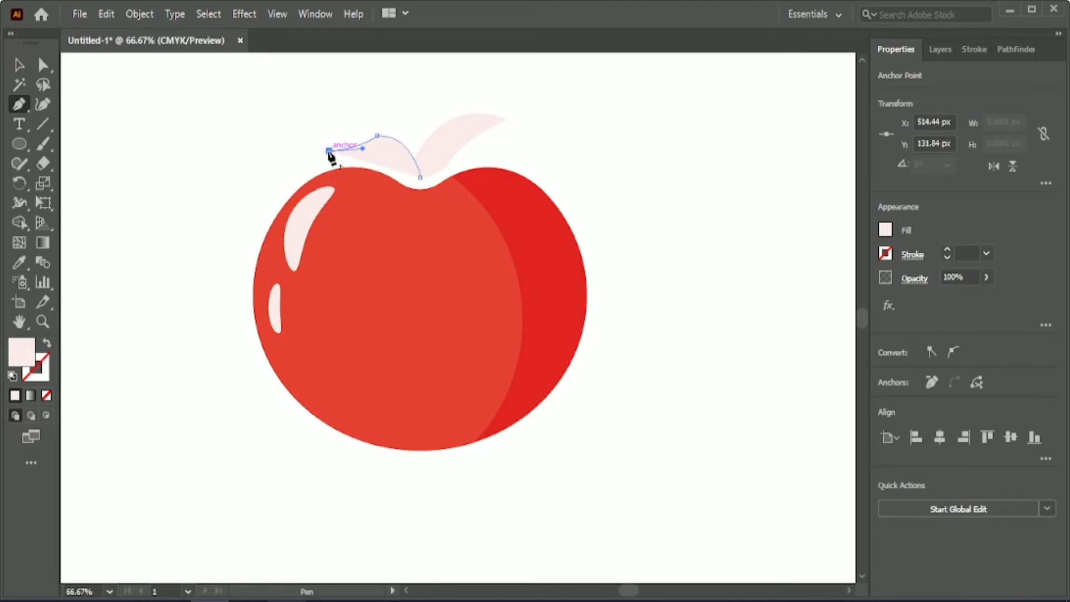
left_click_drag(420, 178, 476, 167)
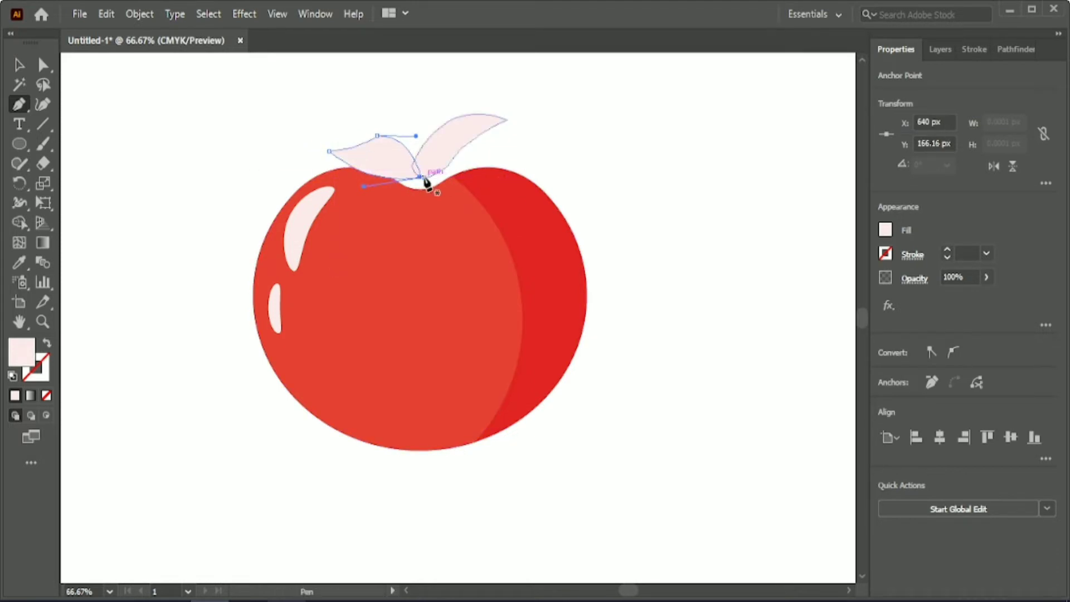
- Move the two side leaves together to the empty area at the fruit's upper left
left_click(20, 65)
left_click_drag(390, 105, 420, 146)
left_click_drag(436, 144, 279, 119)
left_click(445, 109)
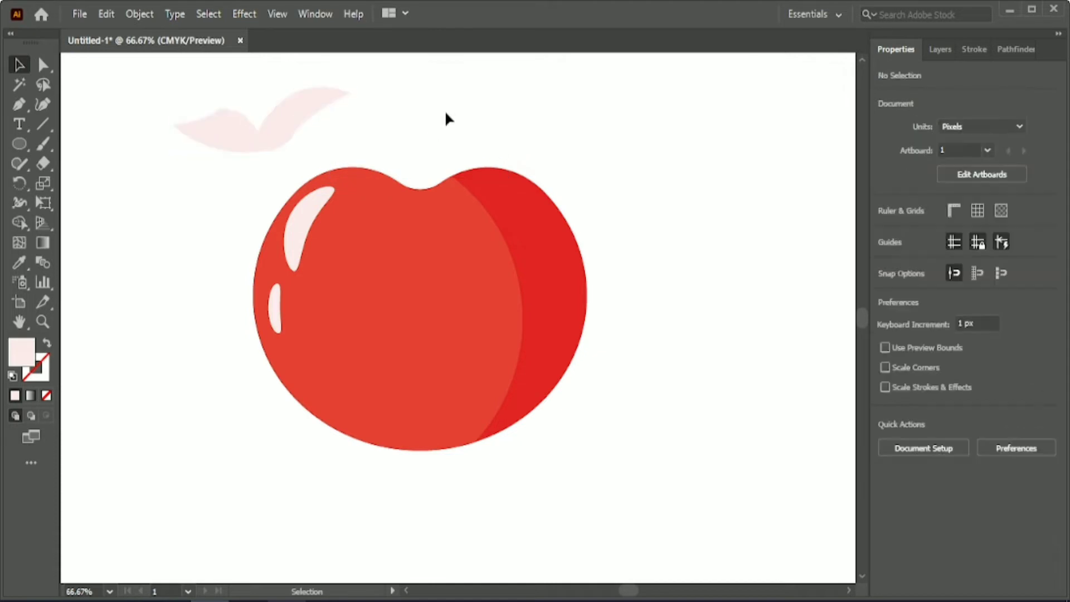
- Draw a third, upright leaf with the Pen tool above the fruit's notch
left_click(21, 106)
left_click(411, 176)
left_click_drag(455, 116, 506, 95)
left_click(456, 115)
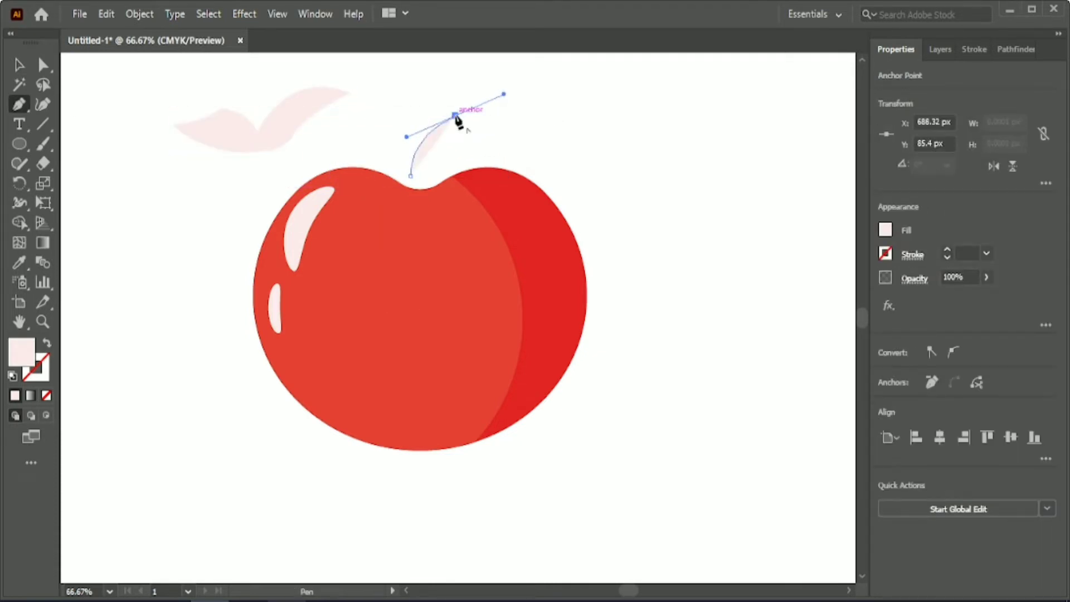
left_click_drag(446, 179, 418, 180)
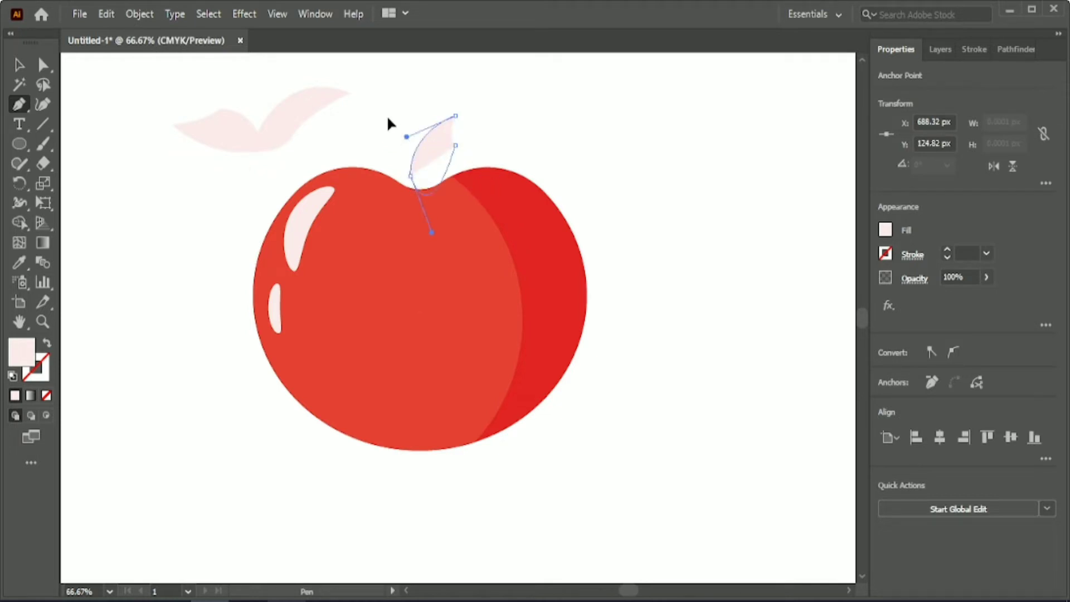
left_click_drag(386, 121, 401, 118)
- Raise the upright leaf above the notch and move the two side leaves back so all three overlap at the base
left_click(19, 66)
left_click_drag(438, 155, 439, 115)
left_click(391, 146)
scroll(391, 148, "up", 1)
left_click_drag(262, 167, 442, 136)
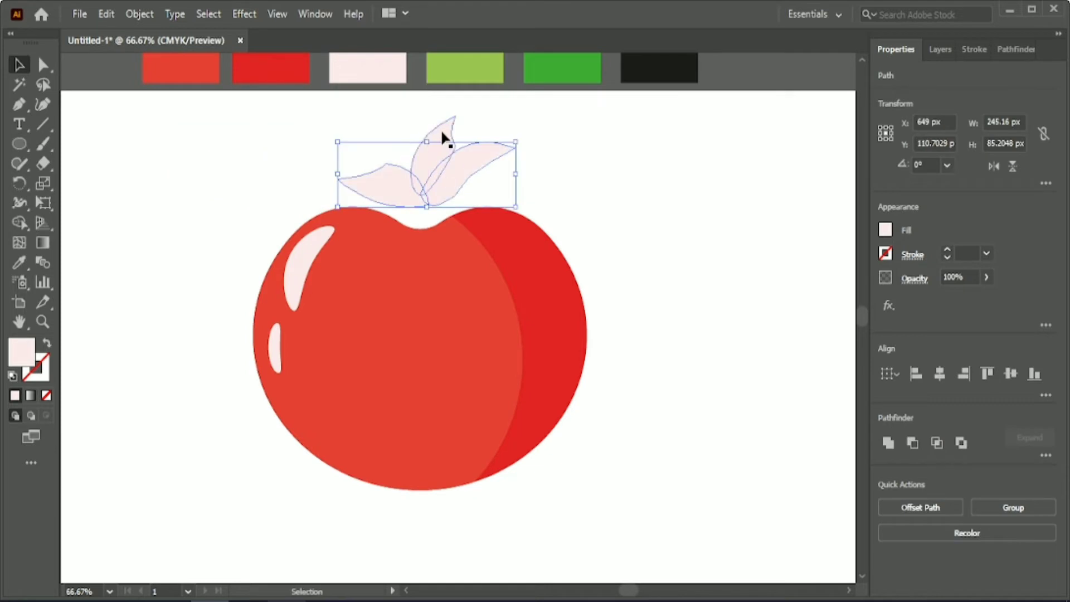
- Fill the upright leaf with the palette's dark green
left_click(442, 136)
left_click(19, 262)
left_click(538, 68)
left_click(19, 64)
- Fill the left and right side leaves with the palette's light green
left_click(390, 185)
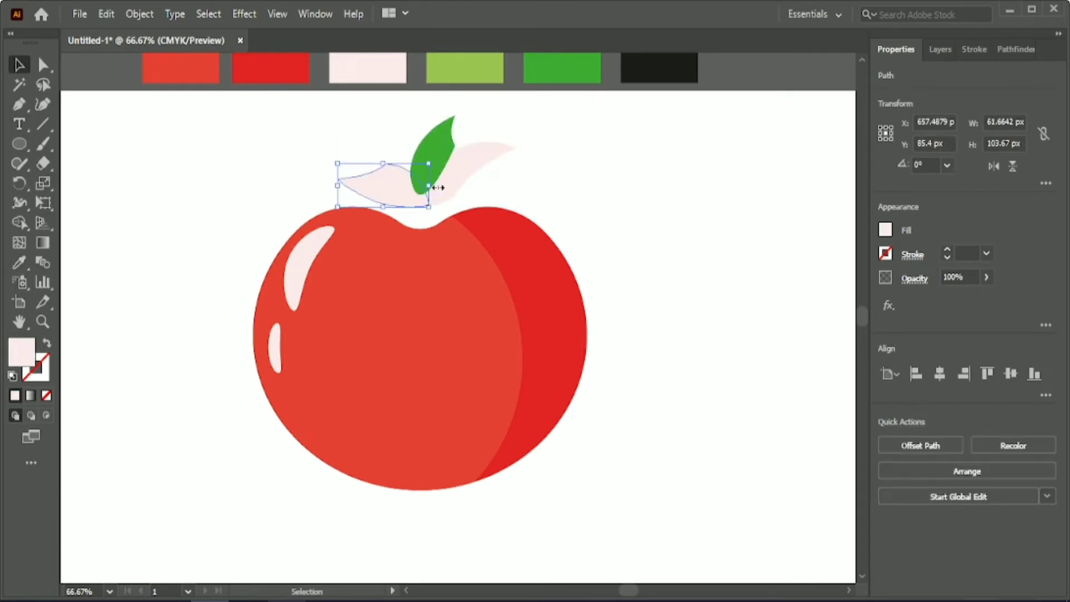
left_click(494, 163, "shift")
left_click(19, 262)
left_click(465, 68)
left_click(19, 64)
left_click(538, 179)
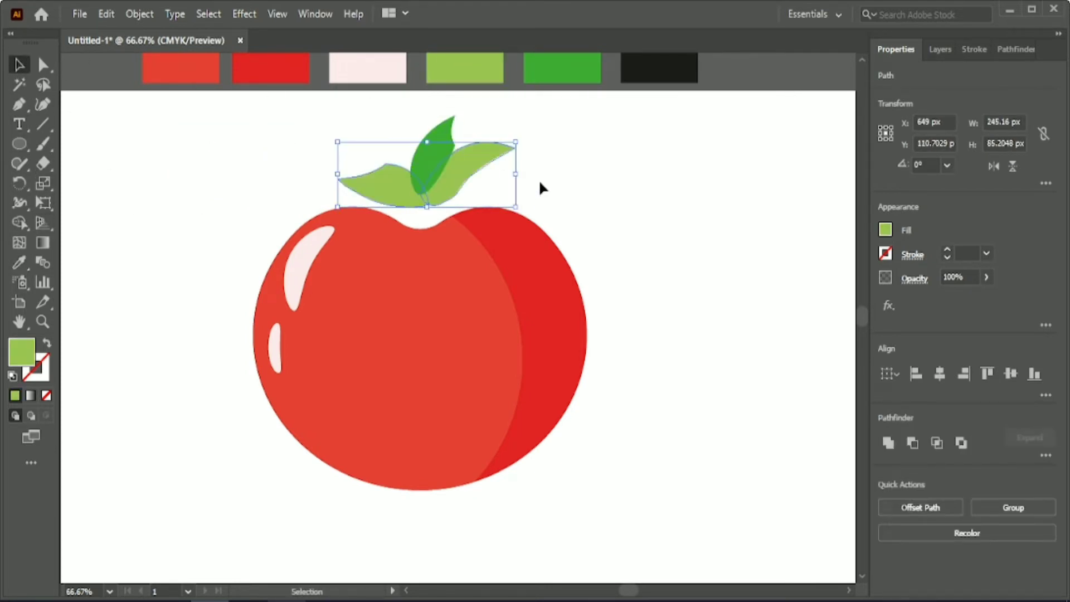
- Send the dark green upright leaf to the back, behind the light green leaves
right_click(444, 136)
mouse_move(552, 440)
left_click(630, 489)
left_click(533, 167)
- Round the sharp corner on the right side of the dark green upright leaf
scroll(453, 199, "up", 3)
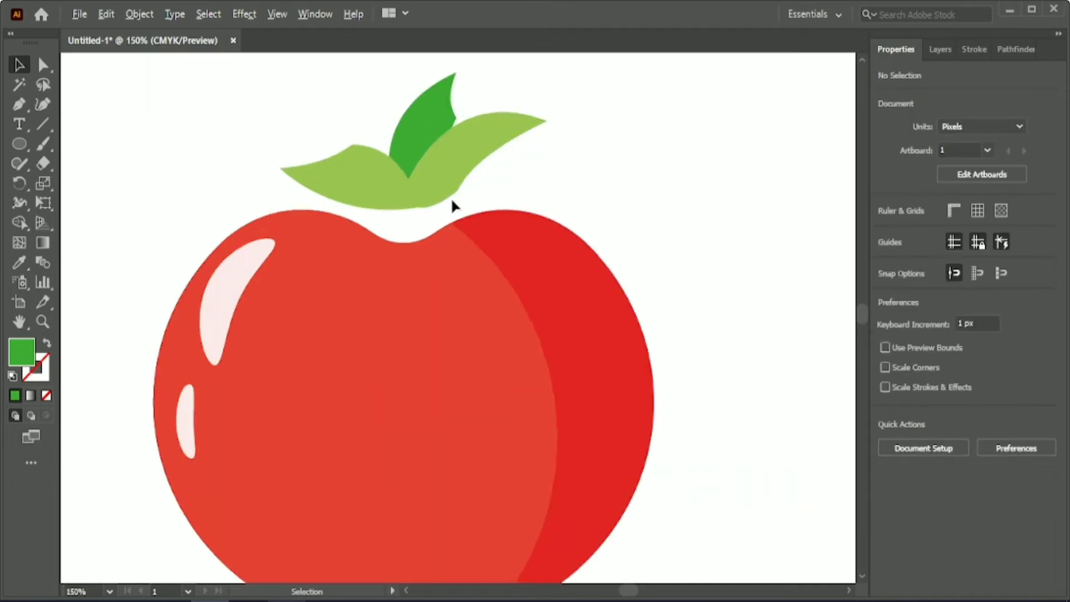
scroll(450, 198, "up", 3)
left_click(364, 222)
left_click(39, 65)
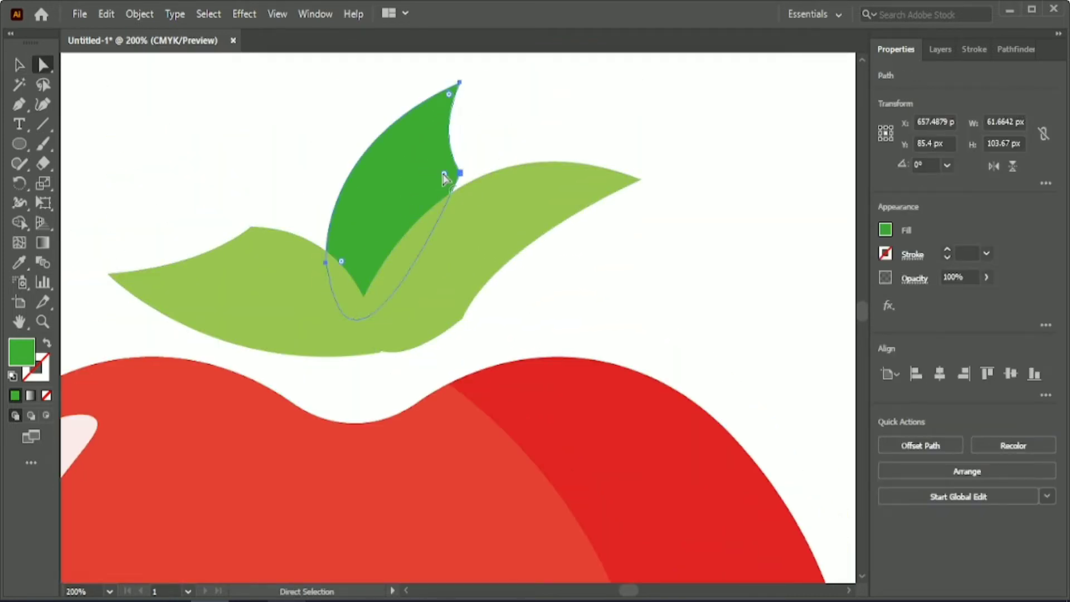
left_click_drag(443, 172, 210, 123)
- Round the right leaf's lower corners, then move the left leaf up slightly and round its top corner
left_click(520, 214)
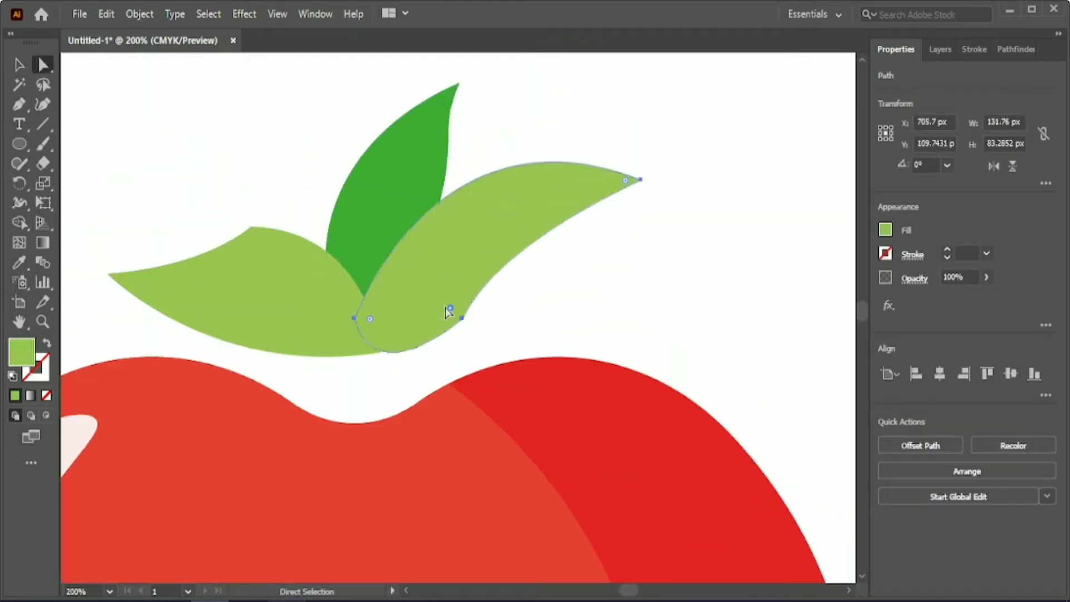
left_click_drag(447, 308, 366, 238)
left_click_drag(368, 319, 428, 330)
left_click_drag(318, 284, 317, 279)
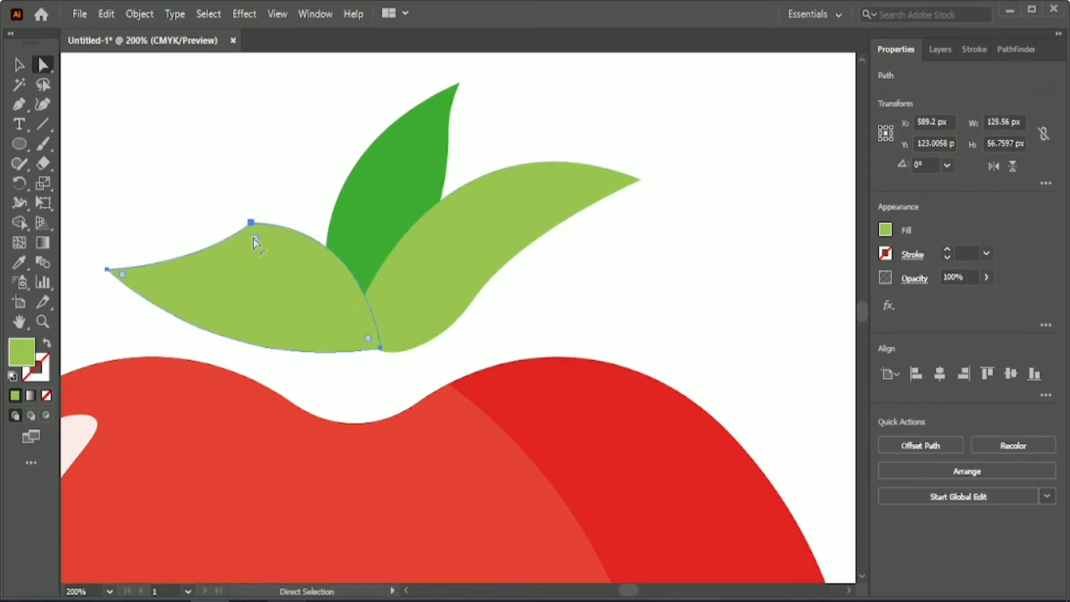
left_click_drag(255, 238, 285, 419)
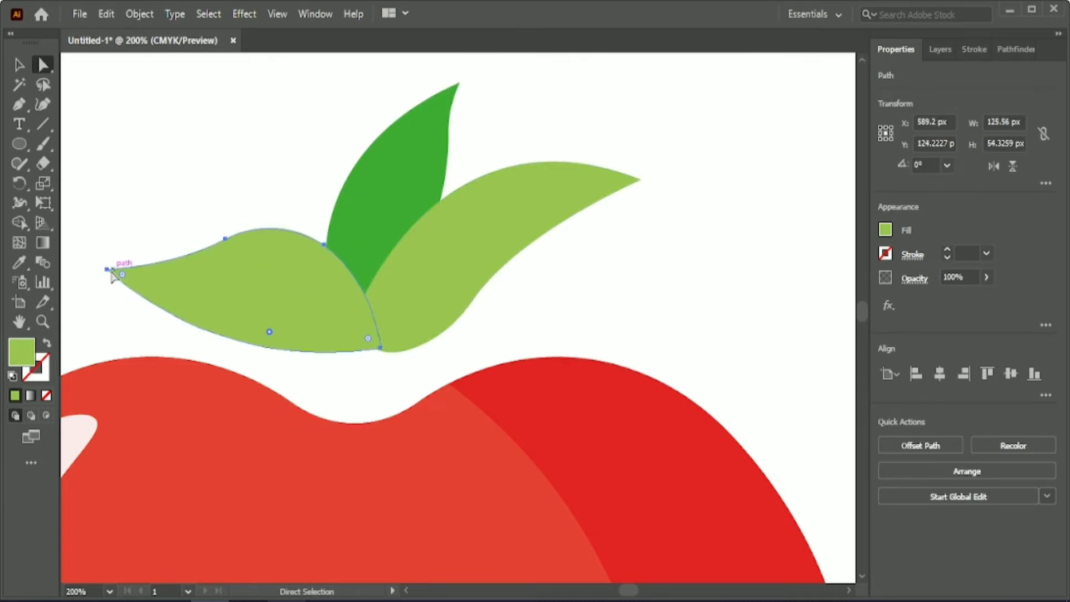
- Move the left leaf's tip anchor up and outward and adjust the adjacent curve handle to give its upper edge a wavy bend
left_click(107, 270)
key("Up")
key("Up")
key("Up")
key("Up")
key("Up")
key("Up")
key("Up")
key("Up")
key("Up")
key("Up")
key("Up")
key("Up")
key("Up")
key("Up")
key("Left")
key("Left")
key("Left")
key("Left")
key("Left")
key("Left")
key("Down")
key("Down")
key("Down")
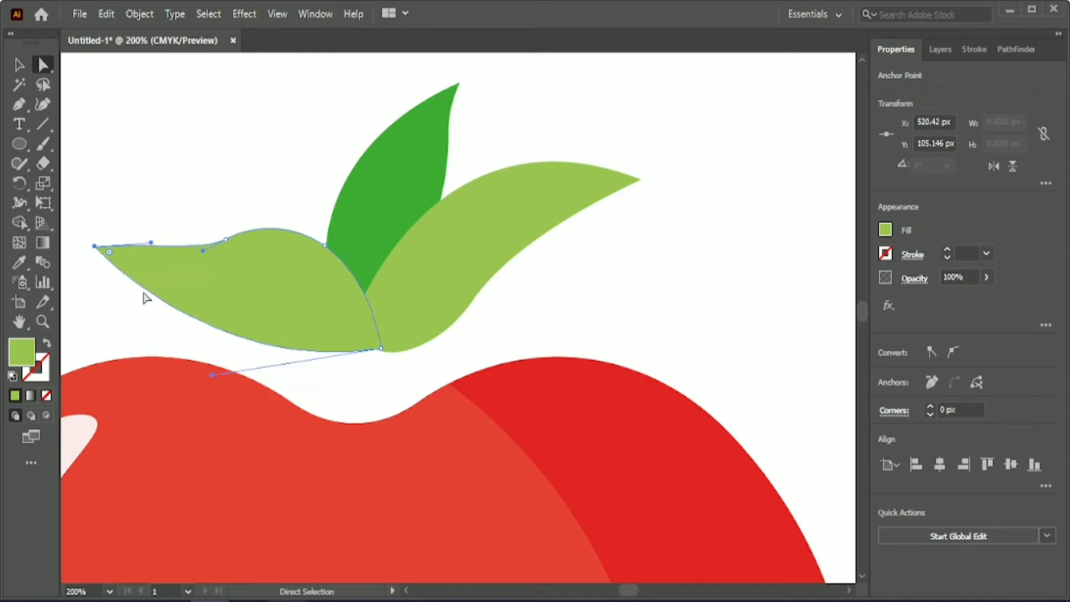
left_click_drag(203, 251, 194, 261)
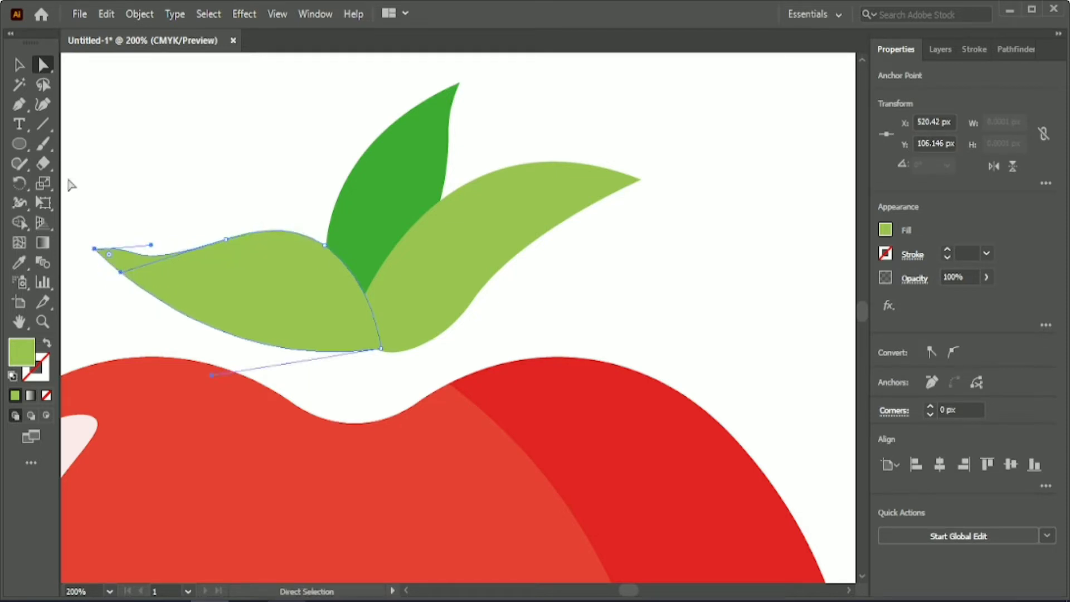
- Rotate the dark green upright leaf to about 13.95° and position it between the two light green leaves
key("v")
left_click(140, 144)
left_click_drag(221, 164, 423, 268)
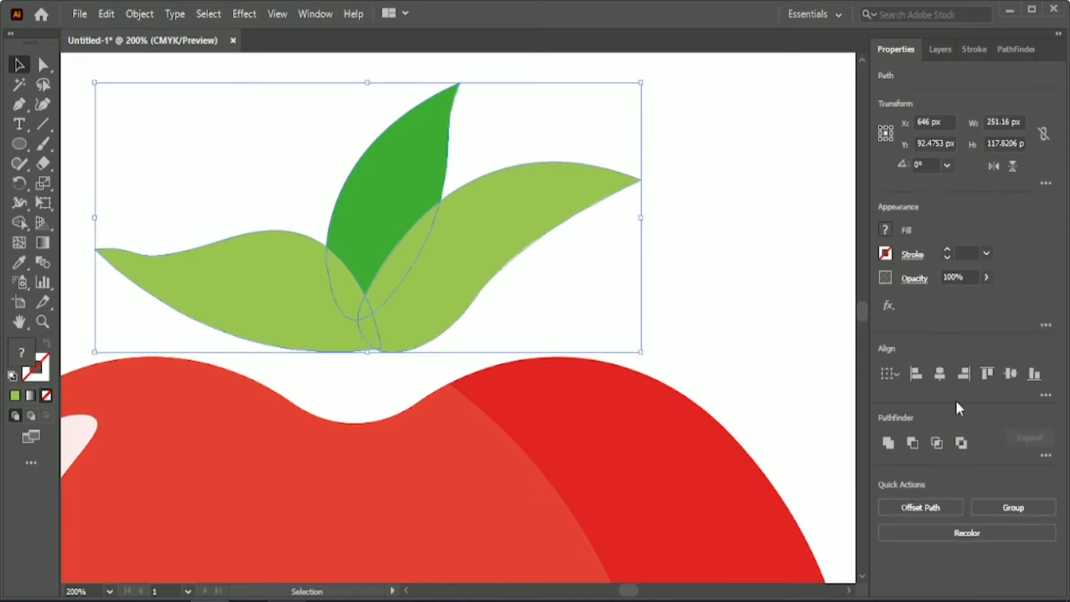
left_click(650, 270)
left_click(425, 191)
left_click_drag(468, 362, 543, 333)
- Align the bottom edges of all three leaves and group them
left_click_drag(234, 167, 479, 268)
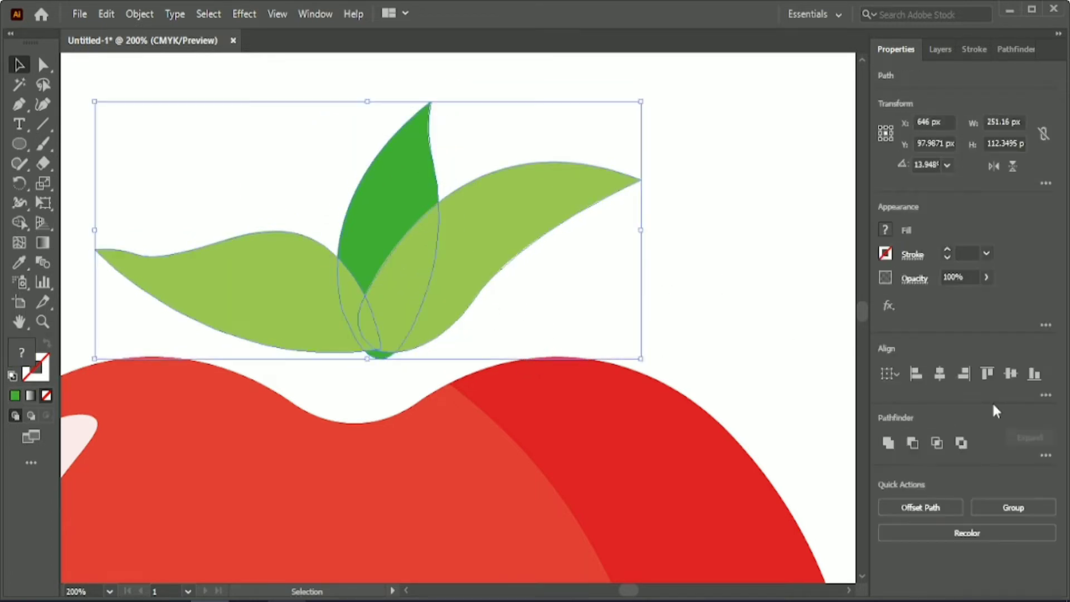
left_click(1034, 374)
left_click(985, 509)
- Move the leaf group down onto the fruit's notch and bring it to the front
scroll(659, 427, "down", 1)
left_click_drag(453, 309, 439, 366)
right_click(439, 366)
mouse_move(518, 283)
left_click(646, 286)
left_click(676, 319)
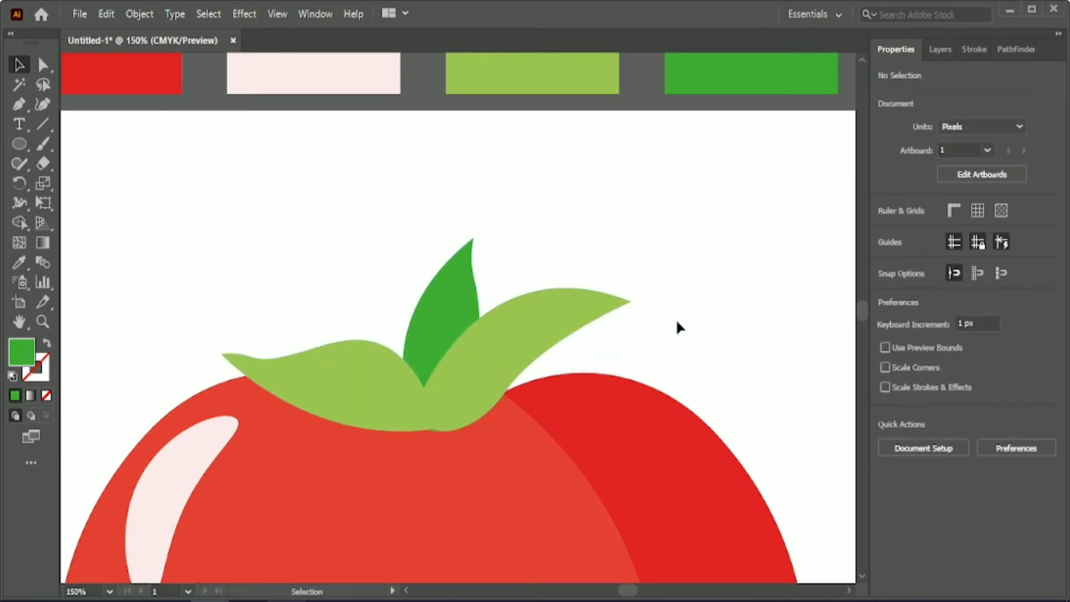
- Ungroup the leaves and rotate the right light green leaf to about 334.07°
scroll(674, 320, "down", 6)
left_click_drag(621, 592, 623, 591)
left_click(521, 240)
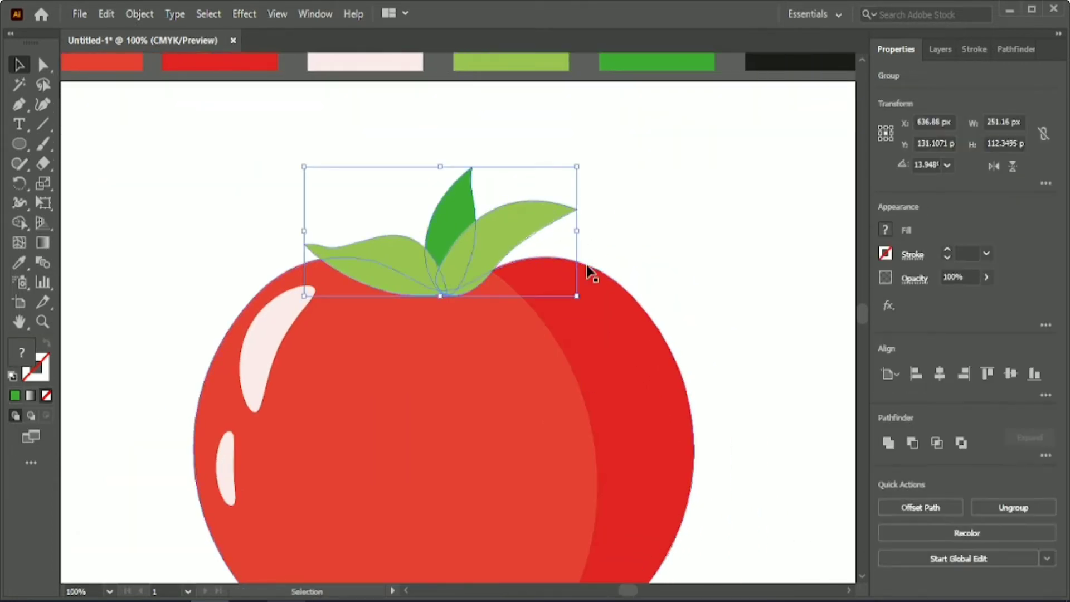
left_click(1013, 508)
left_click(775, 415)
left_click(527, 229)
left_click_drag(580, 191, 611, 207)
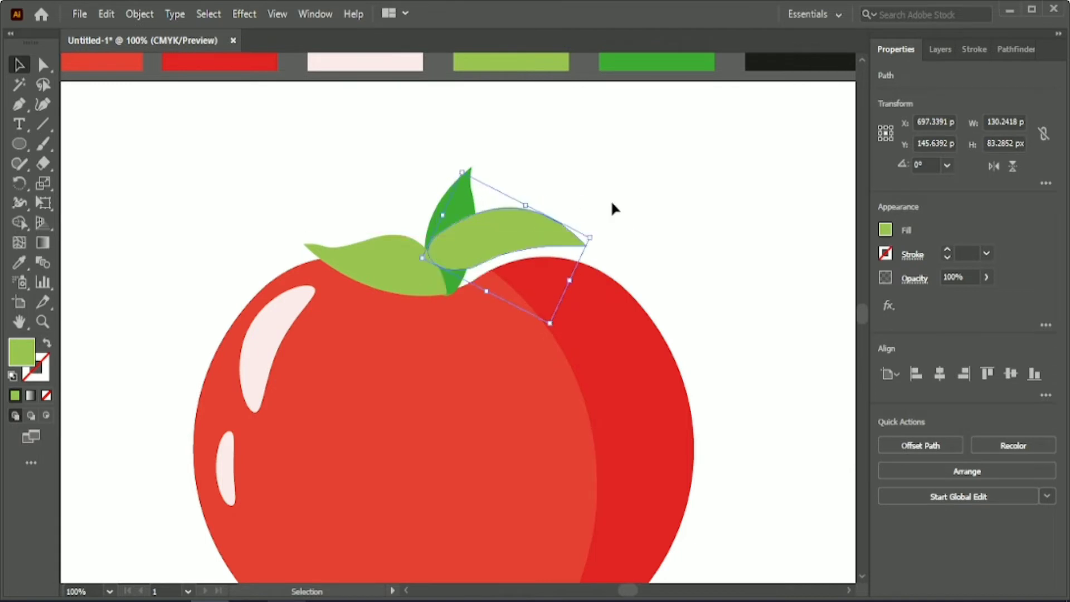
- Nudge the rotated right leaf down so it rests on the fruit's upper edge and meets the other leaves
key("shift+Down")
key("shift+Down")
key("shift+Down")
key("Down")
key("Down")
key("Down")
key("Down")
key("Down")
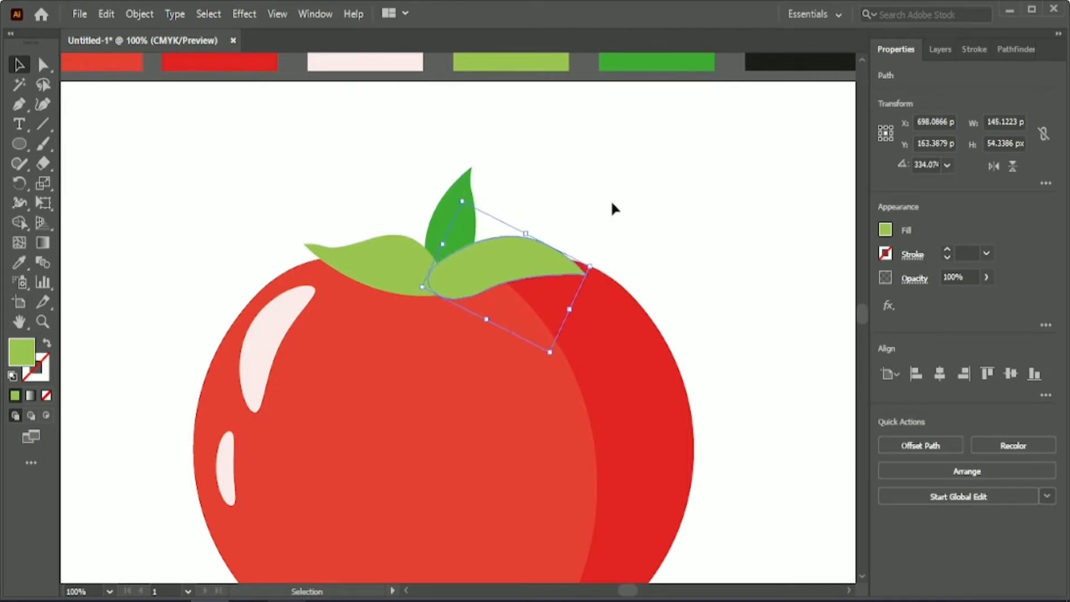
- Nudge the right leaf slightly left, and rotate the left light green leaf to about 353.59° and raise it on the fruit
key("Left")
key("Left")
left_click(370, 272)
left_click_drag(451, 302, 452, 314)
key("Up")
key("Up")
key("Up")
key("Up")
key("Up")
key("Up")
key("Up")
key("Up")
key("Up")
key("Up")
key("Up")
key("Up")
key("Up")
key("Up")
key("Up")
key("Up")
key("Up")
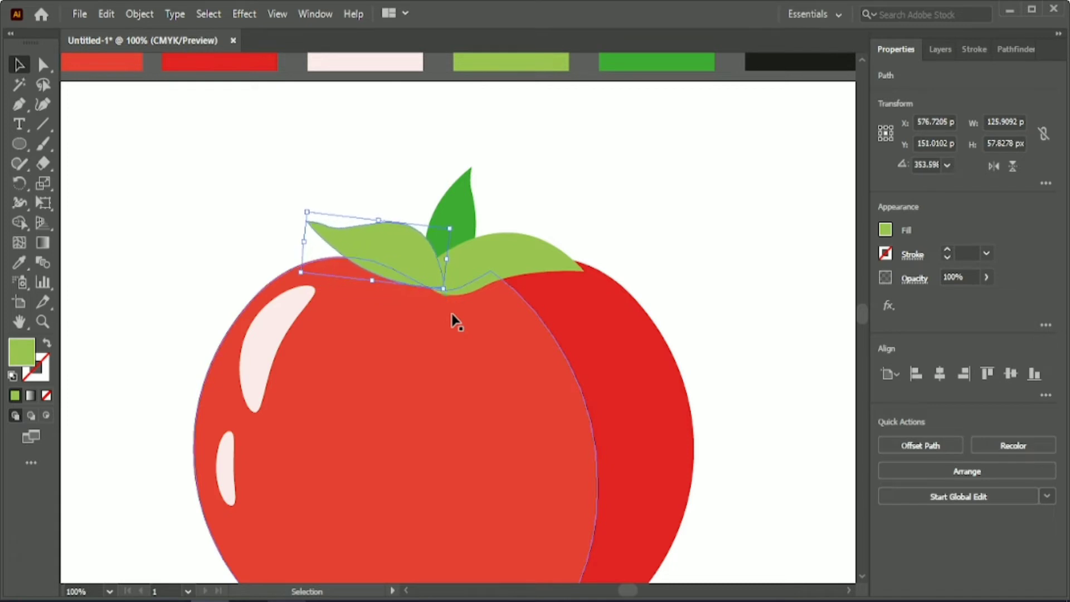
- Nudge the left light green leaf a few pixels left and fine-tune the dark green leaf's position where the leaves meet
left_click(539, 146)
left_click_drag(414, 218, 439, 250)
left_click(503, 195)
left_click(395, 245)
key("Left")
key("Left")
key("Left")
key("Left")
key("Left")
key("Left")
key("Left")
key("Left")
key("Down")
left_click(391, 105)
left_click(469, 193)
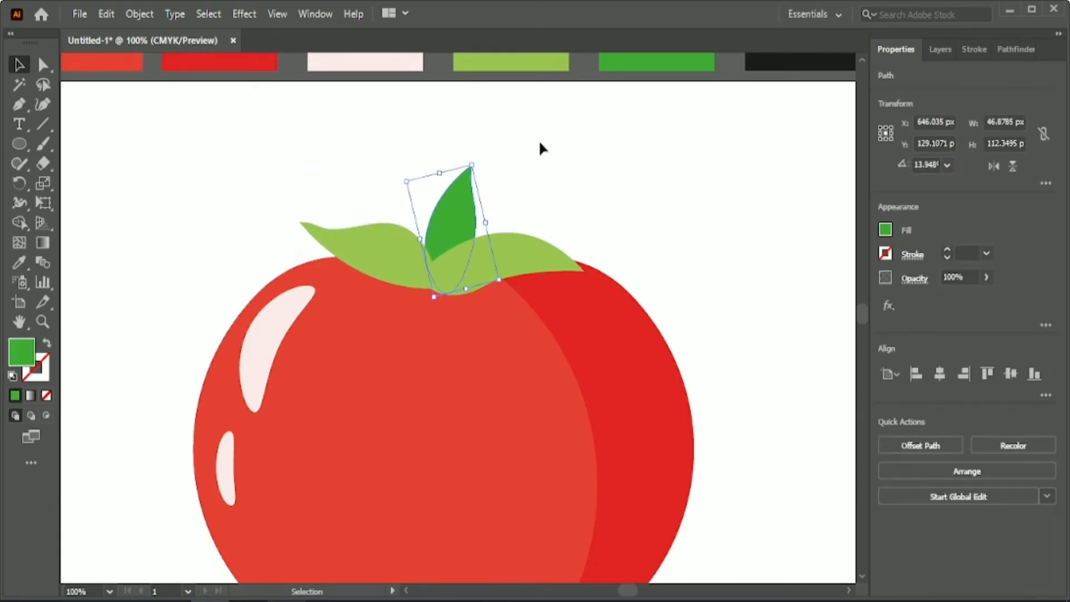
left_click(541, 158)
- Rotate the right light green leaf to about 4.615° and nudge it up and slightly left to meet the other leaves
left_click(514, 256)
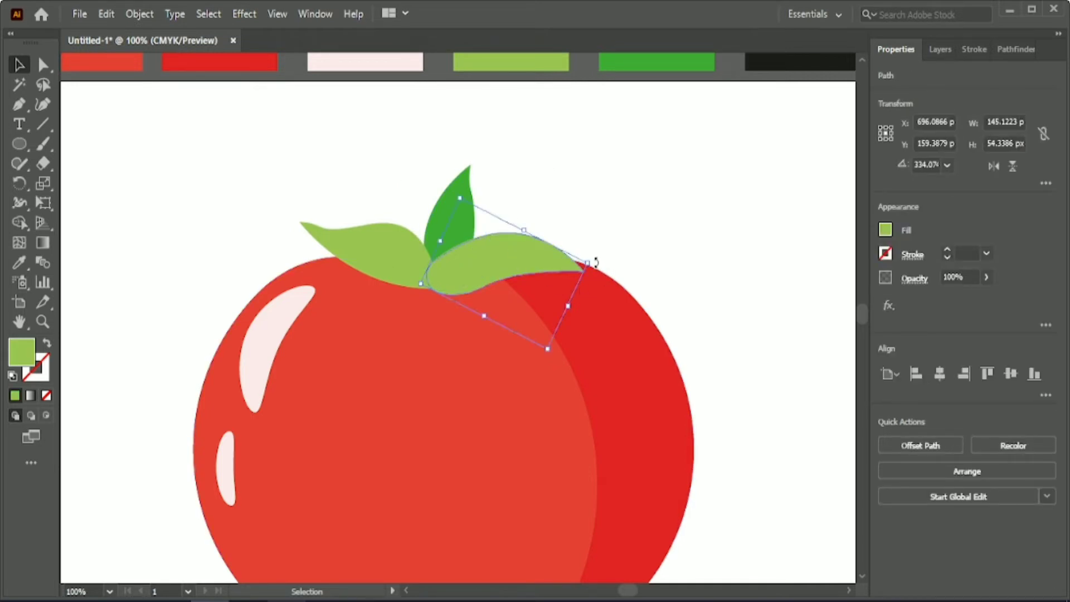
left_click_drag(595, 262, 577, 213)
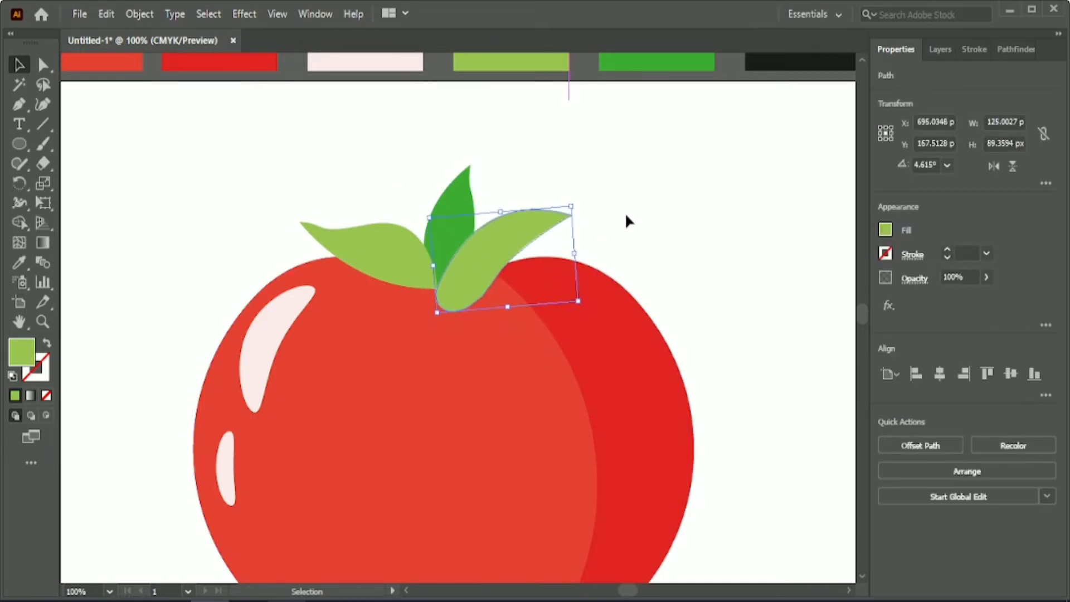
key("Up")
key("Up")
key("Up")
key("Up")
key("Left")
key("Up")
key("Up")
key("Left")
left_click(626, 215)
left_click(545, 221)
key("Up")
key("Up")
key("Up")
left_click(641, 210)
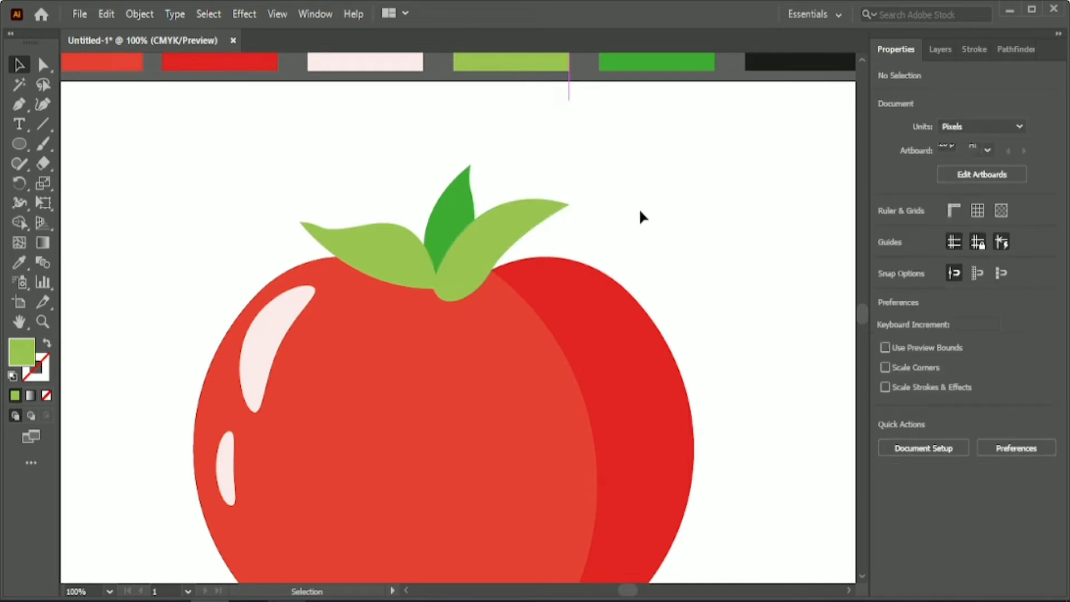
- Group the three leaves and align the group horizontally to the center of the fruit's lighter red body
left_click(490, 251)
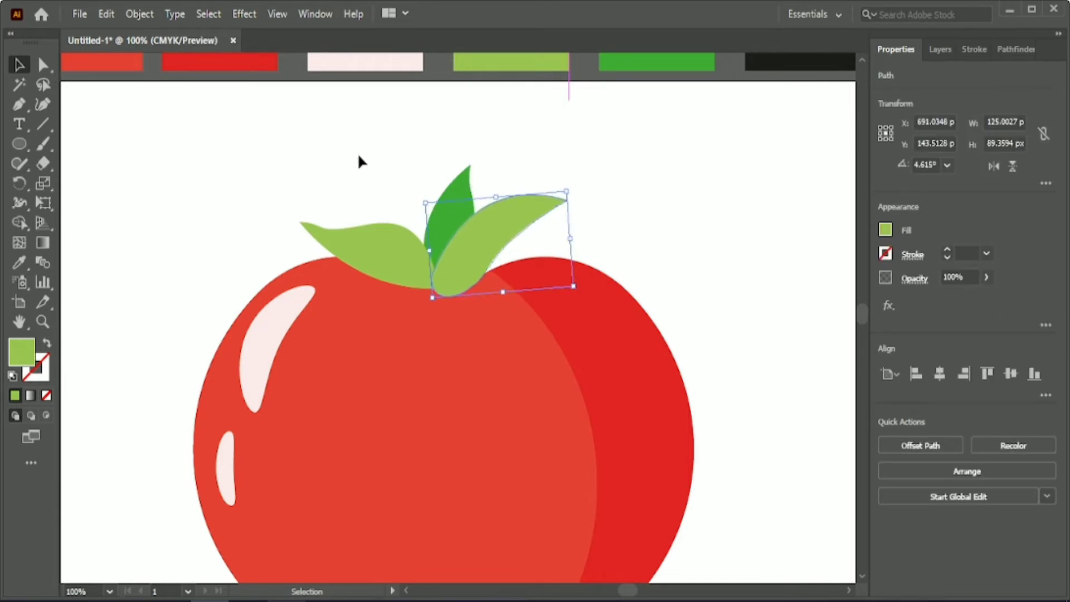
left_click_drag(358, 159, 478, 233)
left_click(1013, 507)
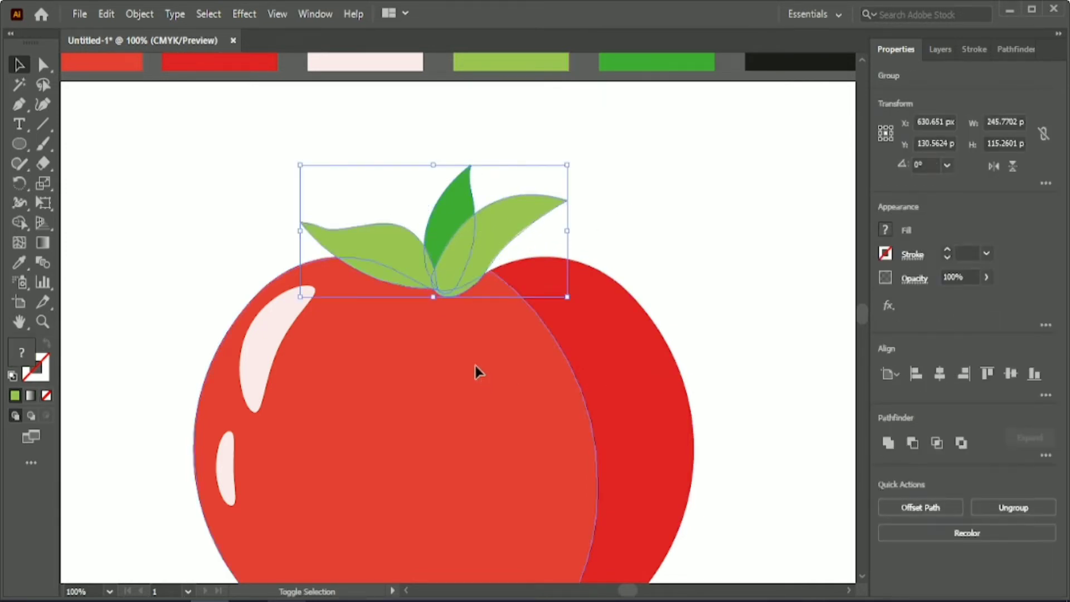
left_click(479, 373, "shift")
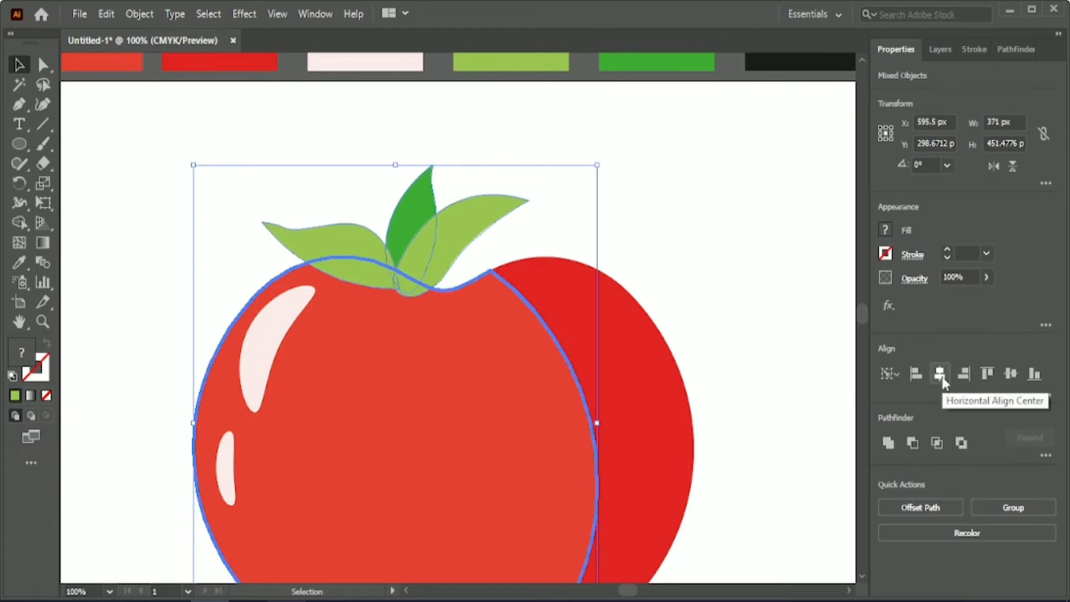
- Nudge the leaf group right and slightly down so it sits over the notch of the whole fruit
left_click(685, 241)
key("Right")
key("Right")
key("Right")
key("Right")
key("Right")
key("Right")
key("Right")
key("Right")
key("Right")
key("Right")
key("Right")
key("Right")
key("Right")
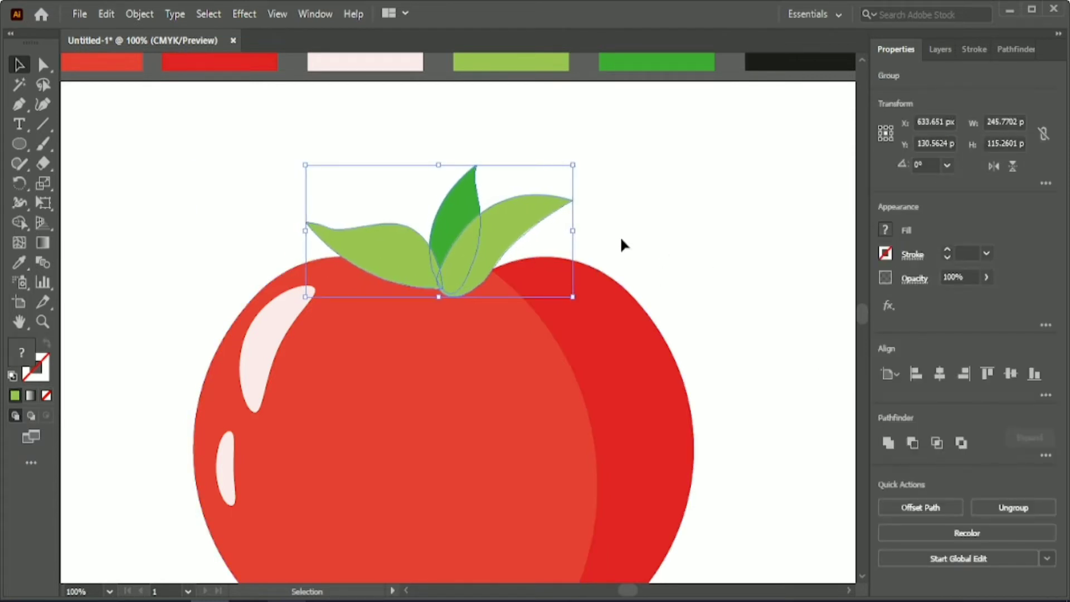
key("Left")
key("Left")
key("Left")
key("Left")
key("Left")
key("Left")
key("Left")
key("Left")
key("Left")
key("Left")
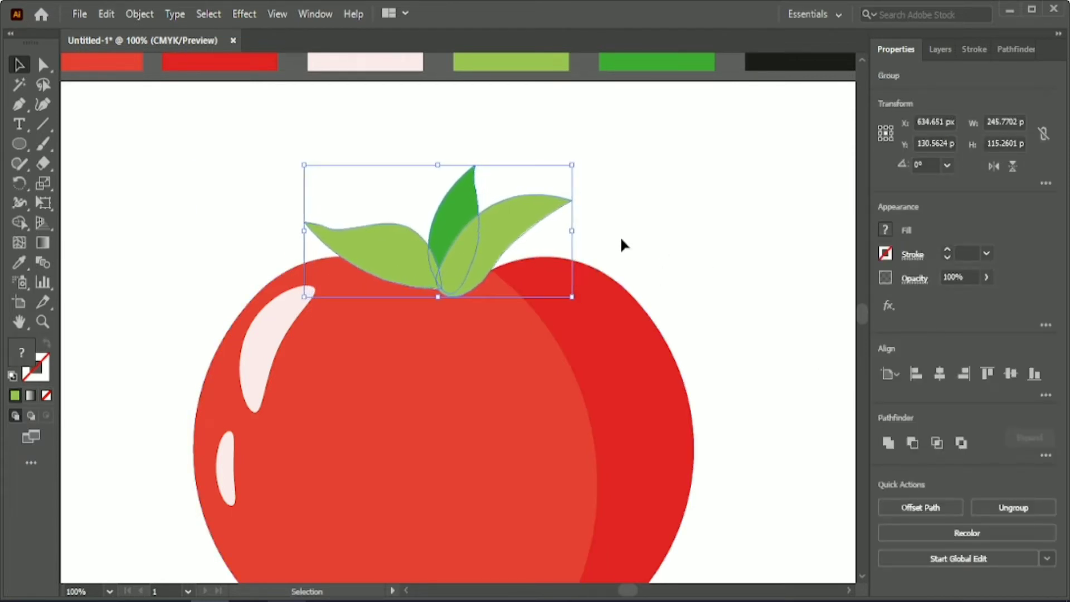
left_click(635, 263)
left_click(535, 219)
key("Down")
left_click(648, 226)
- Draw a circle about 64.8 px wide on the fruit below the leaves and fill it white
scroll(650, 227, "down", 3)
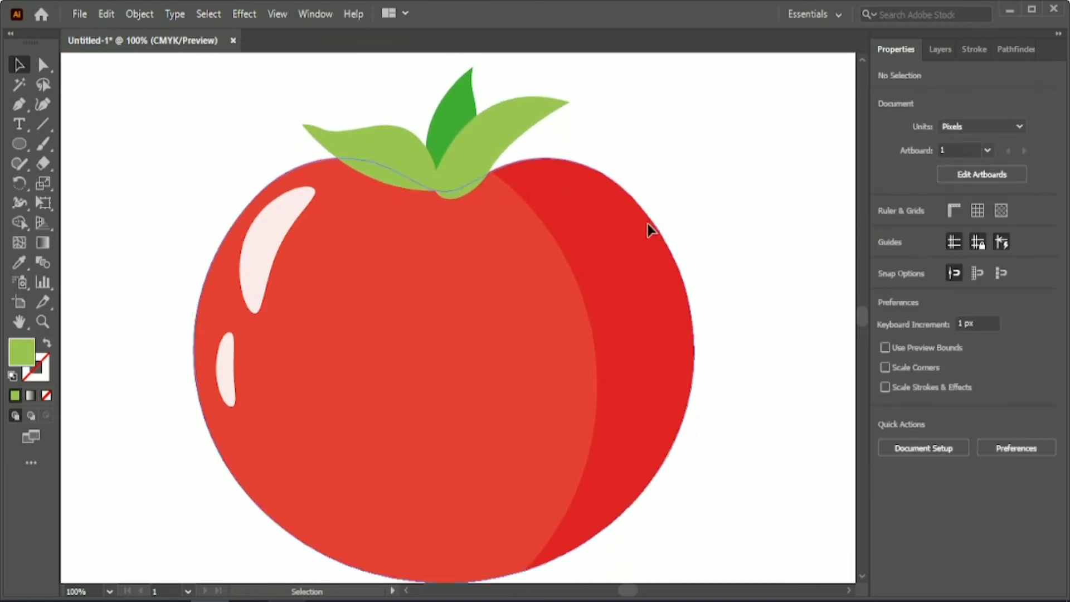
key("l")
left_click_drag(456, 251, 482, 319)
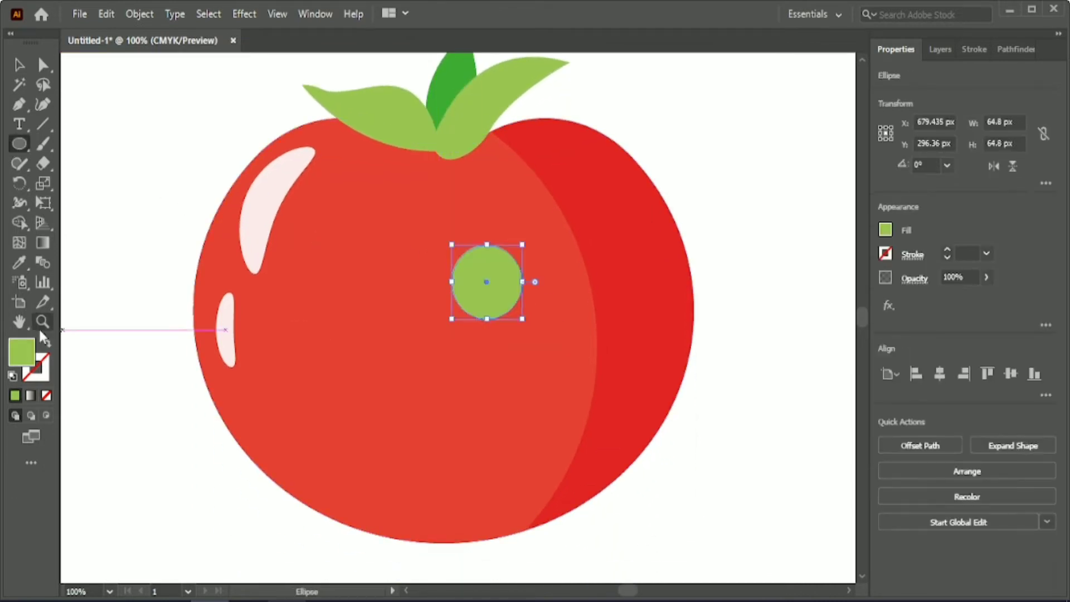
left_click(20, 263)
left_click(255, 240)
- Place two copies of the white circle below the first one and fill the middle copy black
left_click(20, 66)
left_click_drag(483, 271, 492, 429)
scroll(491, 428, "up", 1)
left_click(483, 308)
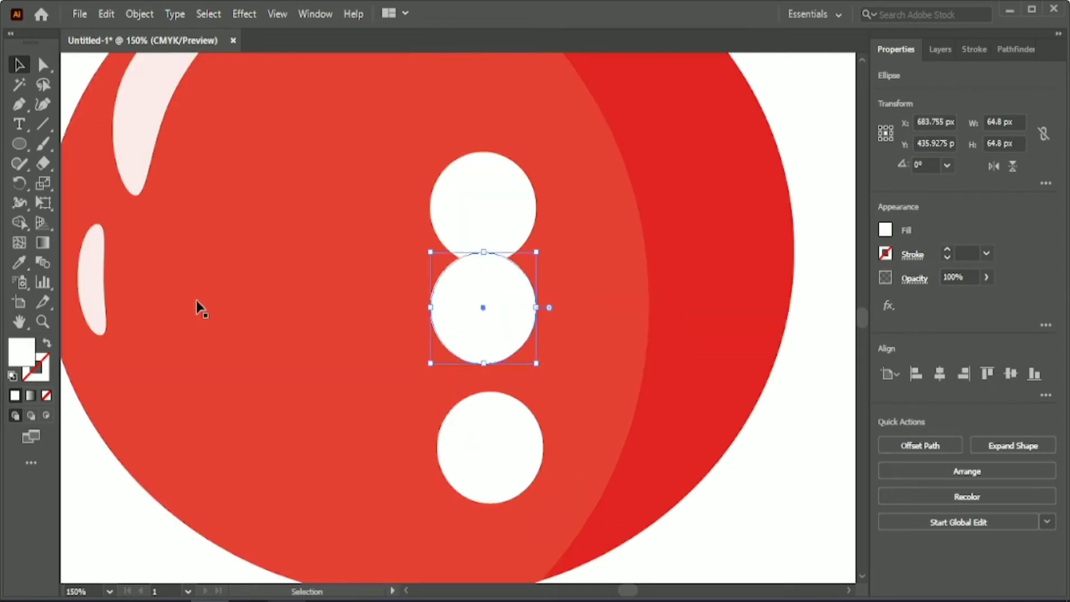
left_click(885, 229)
left_click(741, 289)
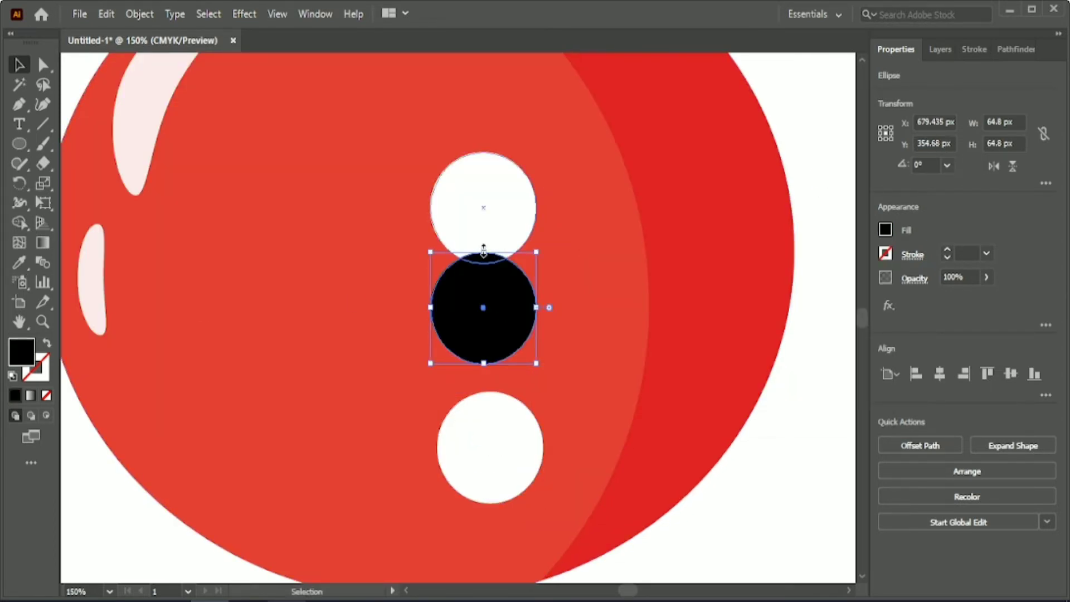
- Shrink the black circle to about 44.64 px and center it inside the upper white circle
left_click_drag(487, 252, 489, 299)
left_click_drag(485, 320, 490, 169)
left_click(525, 197, "shift")
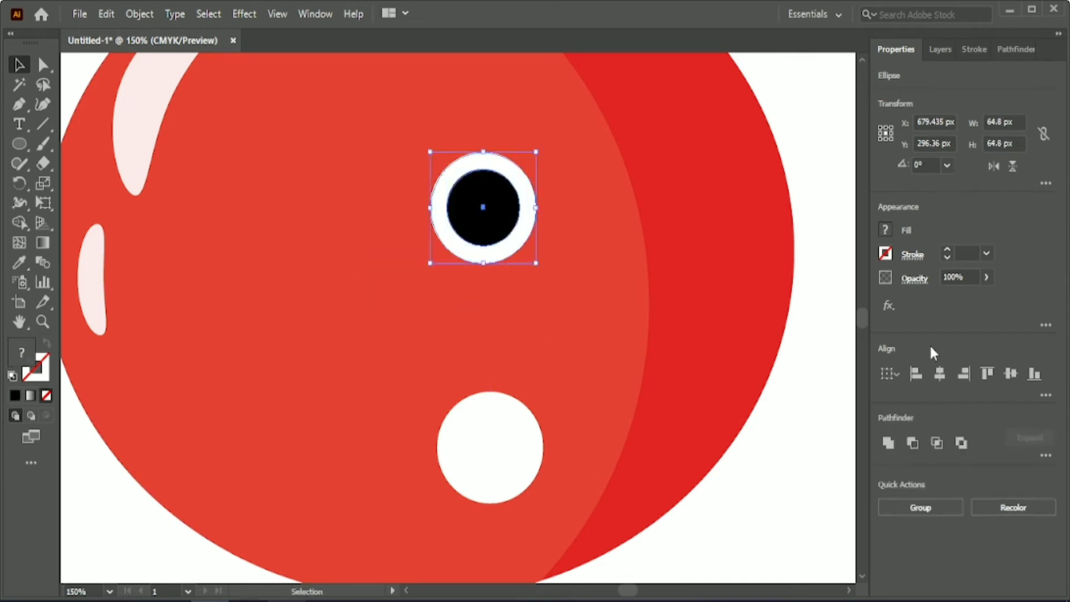
left_click(826, 328)
- Select the black pupil together with its white circle and move both onto the blank area below the fruit
left_click(491, 219)
left_click(501, 252, "shift")
left_click_drag(500, 212, 754, 516)
scroll(737, 478, "down", 3)
scroll(734, 475, "down", 4)
left_click_drag(721, 239, 436, 422)
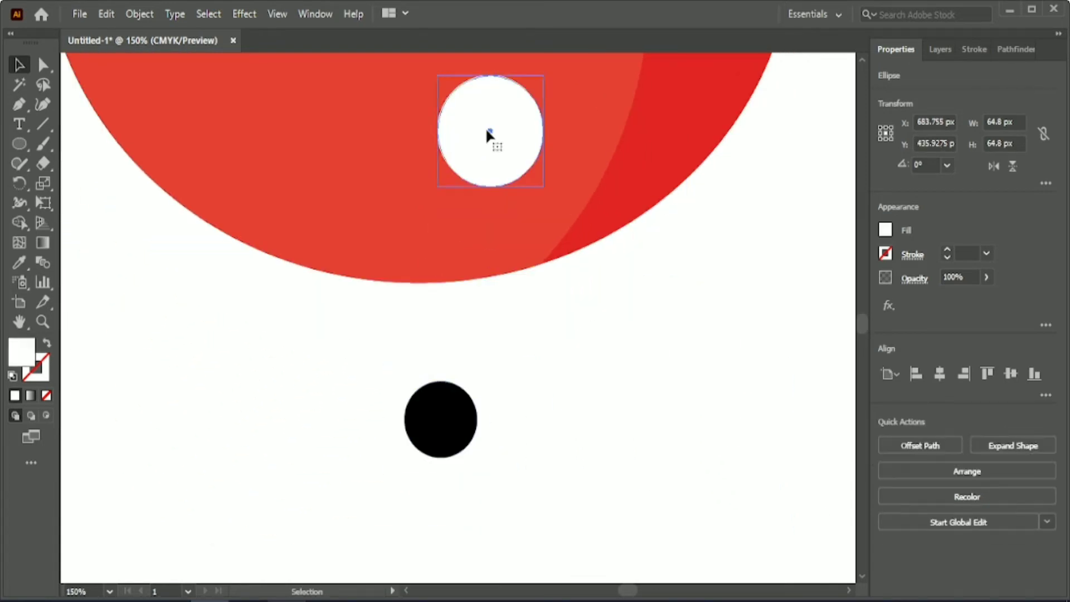
- Move the spare white circle down to the pupil, shrink it, and place it over the pupil's upper-right edge
left_click_drag(488, 135, 594, 428)
left_click_drag(544, 369, 474, 399)
left_click(526, 468)
left_click_drag(527, 468, 518, 461)
left_click(516, 462)
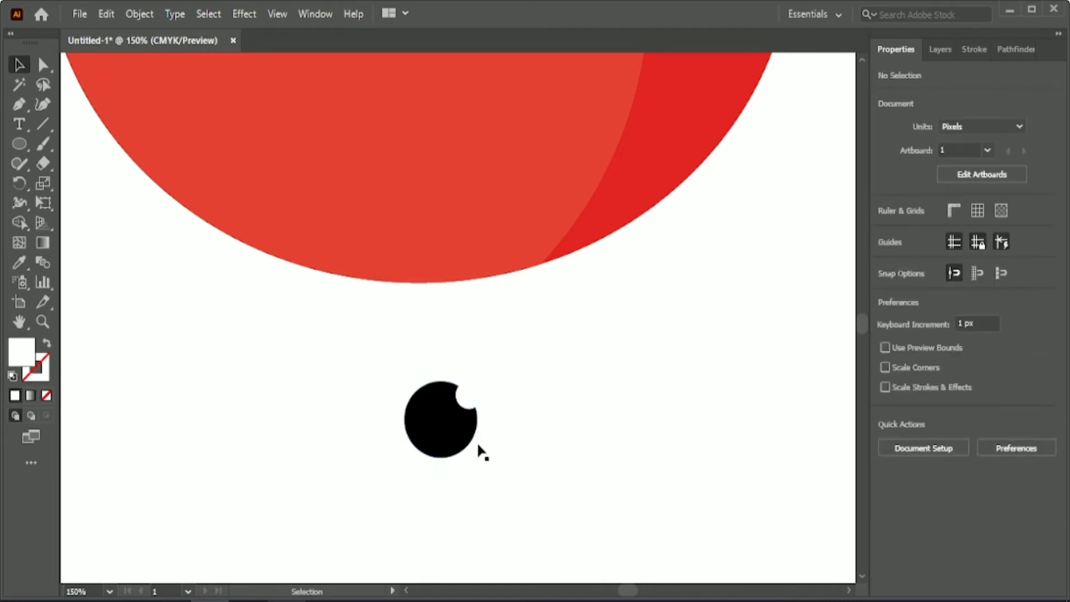
- Move the pupil with its small highlight clear of the eye white and cut the highlight out with Shape Builder
left_click_drag(438, 424, 641, 403)
left_click(20, 222)
key("v")
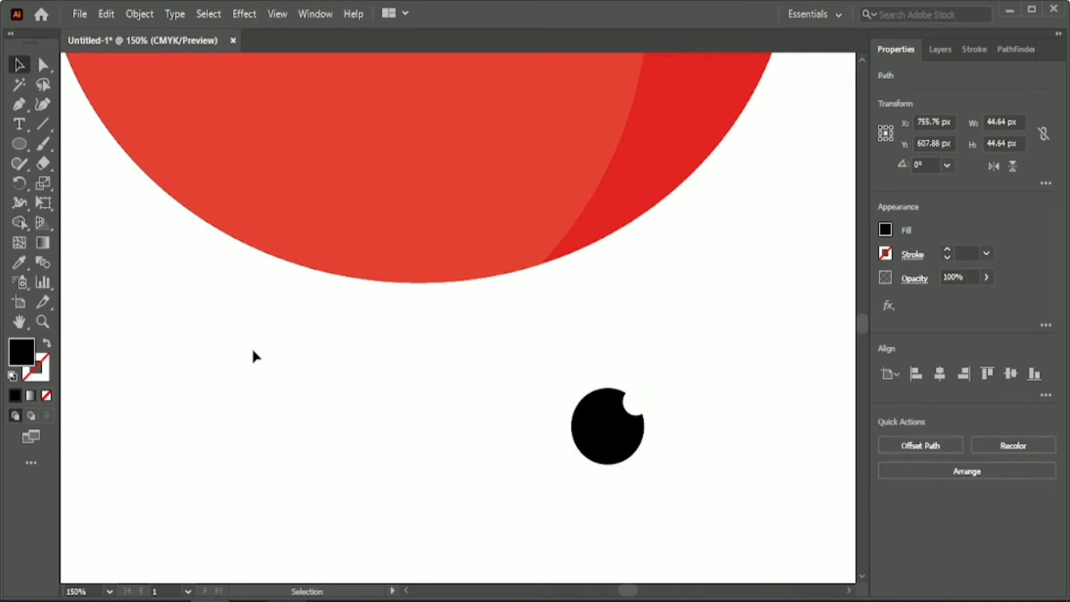
- Center the notched pupil on its white circle both horizontally and vertically, and move the eye onto the fruit
left_click_drag(252, 347, 646, 493)
left_click(939, 373)
left_click(998, 380)
left_click_drag(527, 423, 520, 298)
scroll(539, 267, "down", 1)
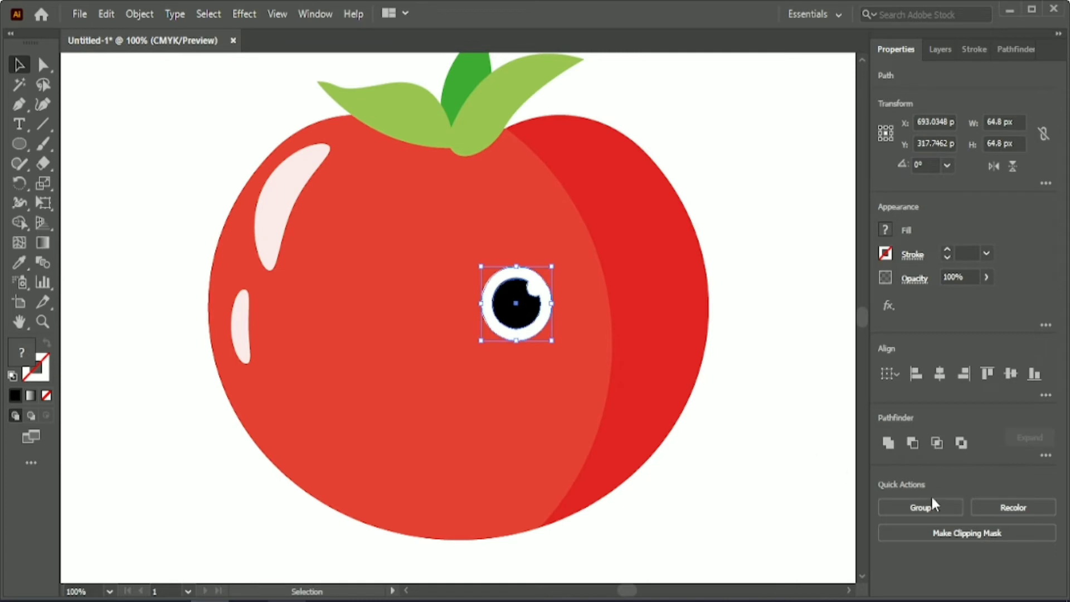
- Group the eye's white circle with its pupil and place a level copy to the left as the second eye
left_click(678, 526)
left_click(505, 312)
left_click(531, 330)
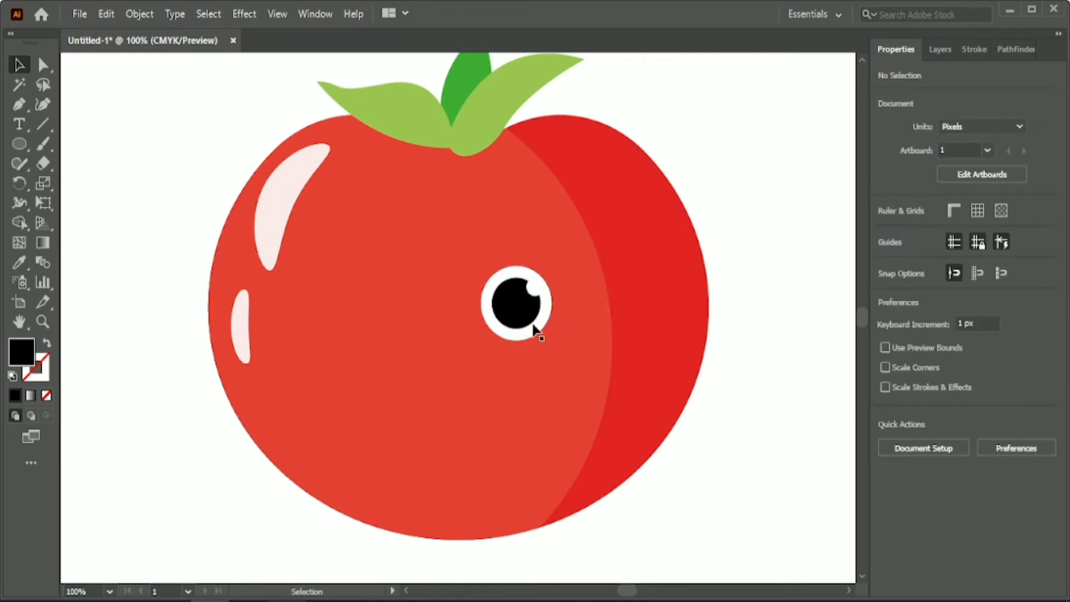
left_click(531, 327)
left_click(521, 315, "ctrl")
left_click(800, 350)
left_click(546, 306)
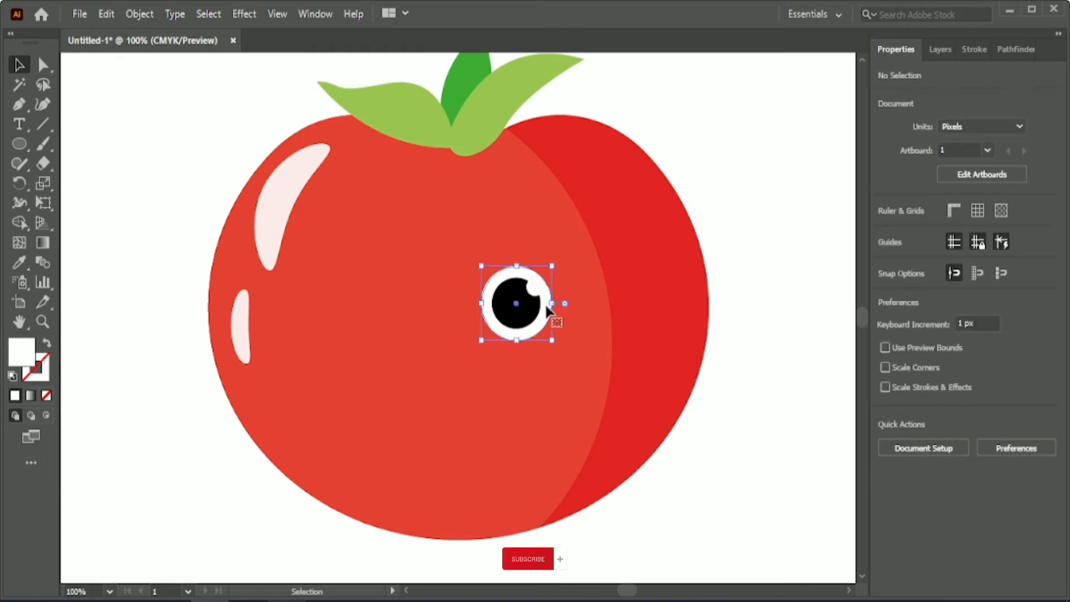
left_click(528, 308, "shift")
left_click(920, 506)
left_click(765, 407)
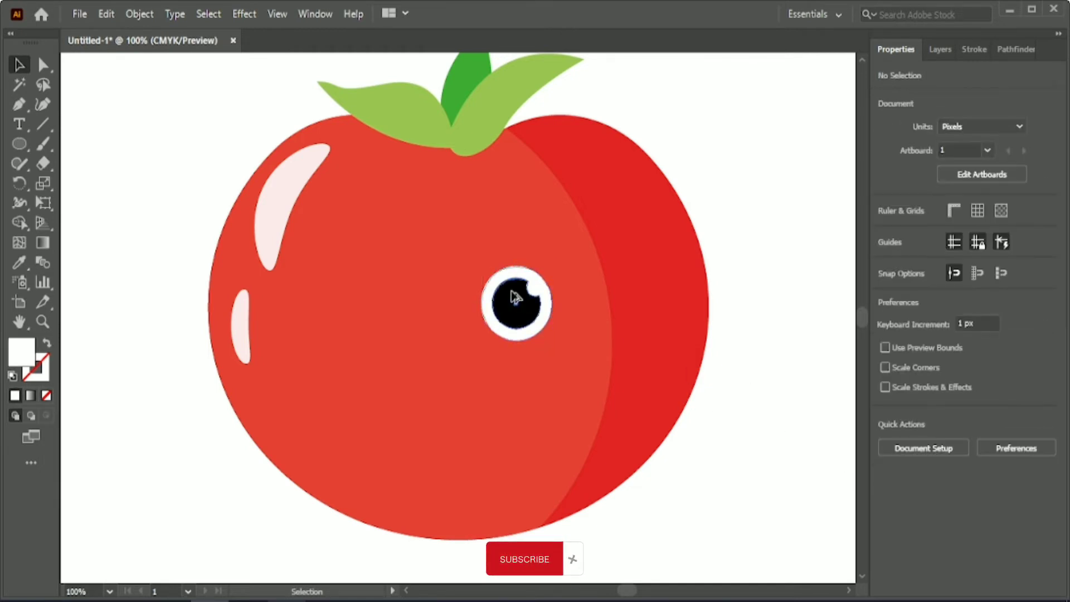
left_click_drag(515, 297, 351, 297)
- Use the Pen tool to draw a curved eyebrow above the left eye and a smile about 78.5 px wide below the eyes
key("p")
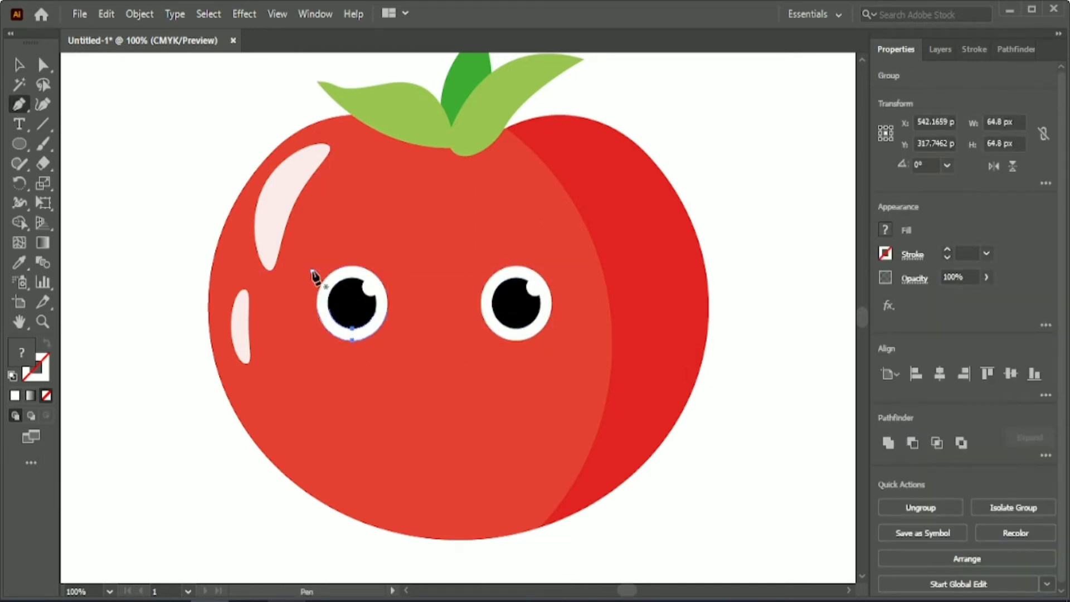
left_click(312, 271)
left_click_drag(372, 256, 420, 320)
left_click(396, 399)
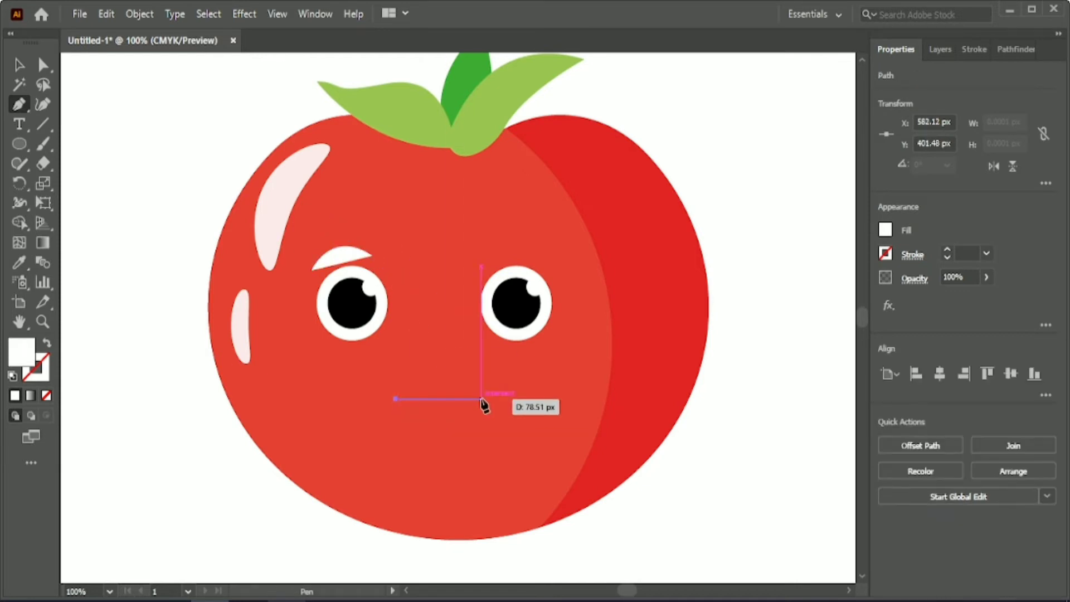
left_click_drag(480, 399, 525, 328)
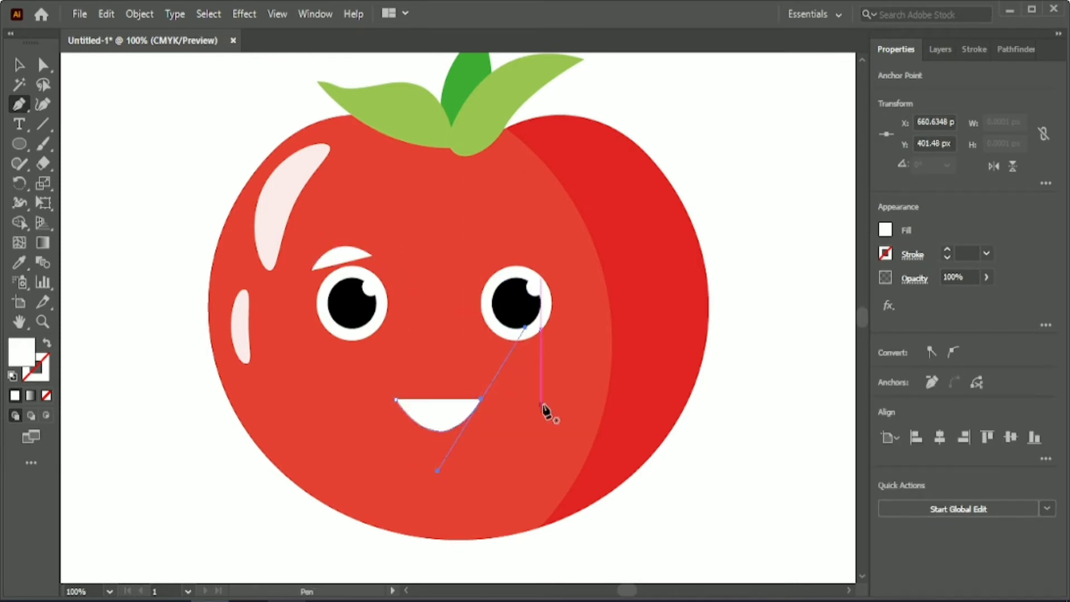
- Draw a thin leg with a pointed foot hanging from the fruit's underside below the right eye, using the Pen tool
scroll(544, 408, "down", 1)
scroll(509, 433, "down", 2)
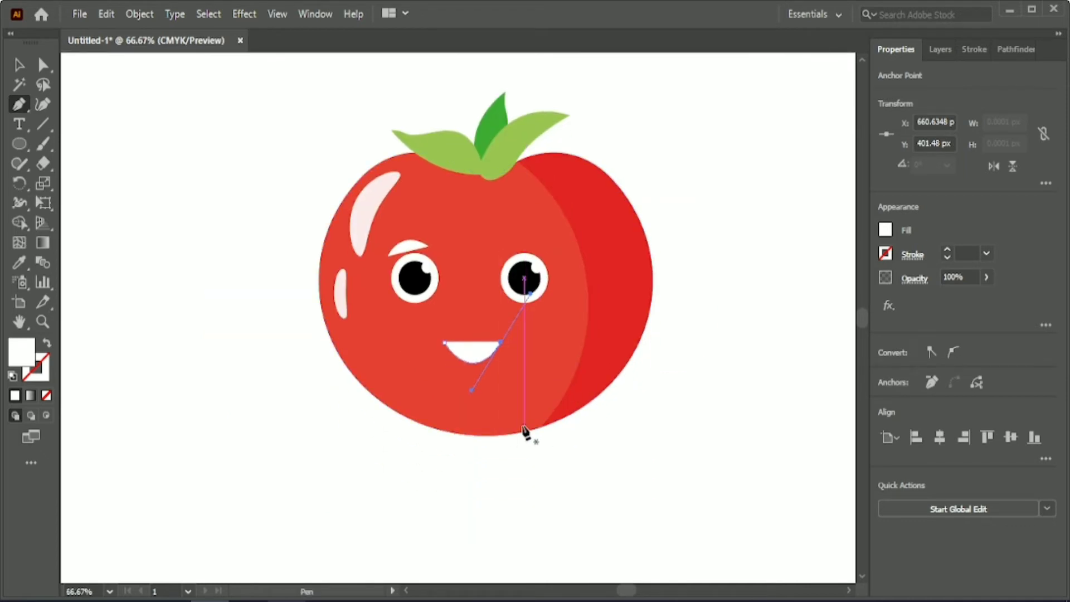
left_click(523, 424)
scroll(524, 426, "down", 2)
left_click(524, 485)
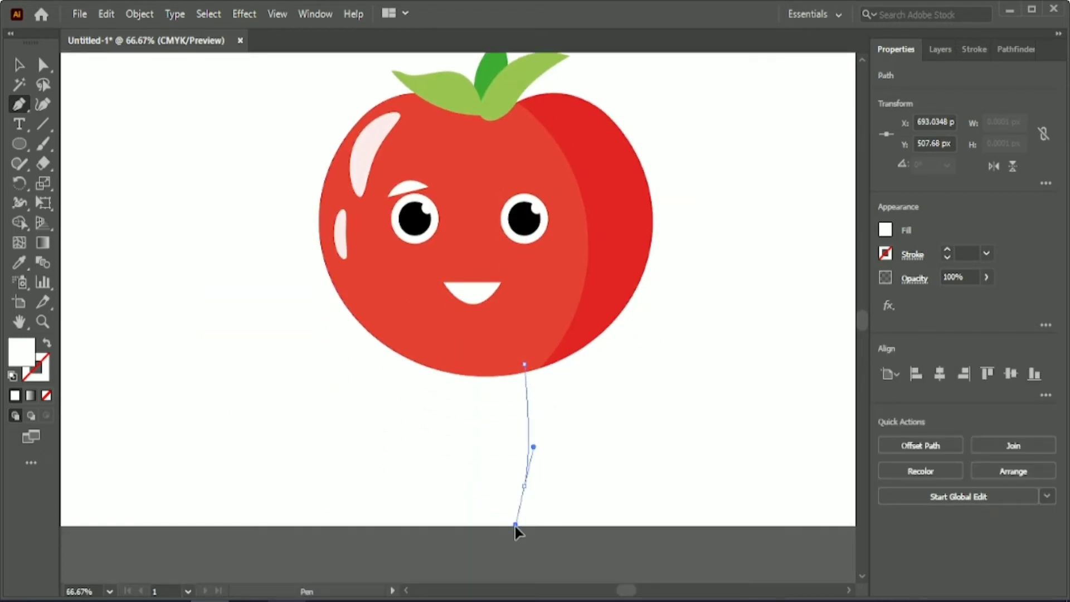
left_click_drag(515, 526, 514, 529)
left_click(524, 485)
scroll(564, 488, "up", 1)
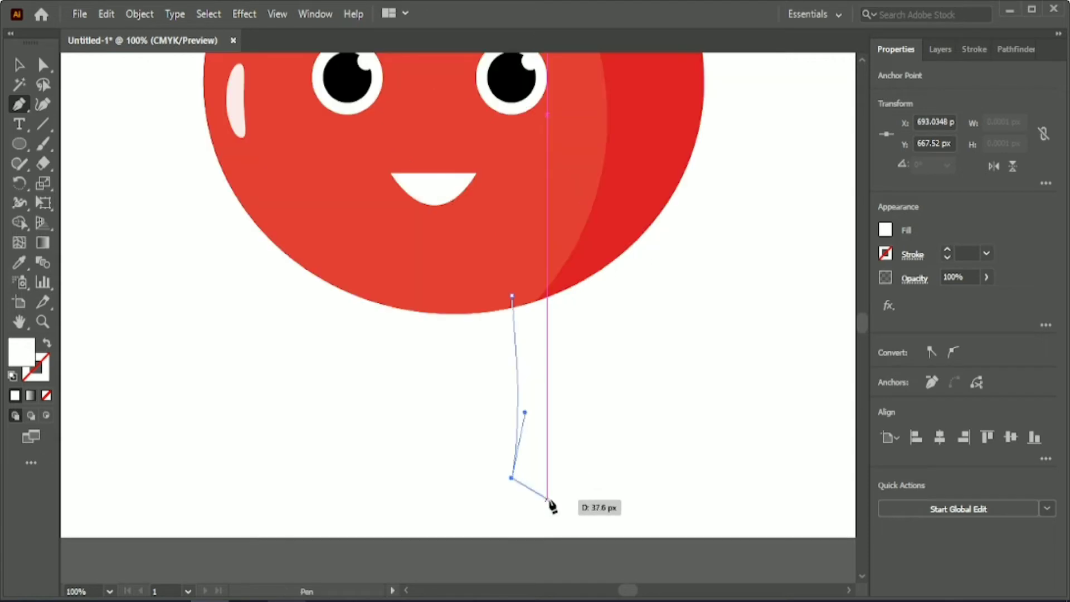
scroll(549, 501, "down", 1)
left_click_drag(570, 477, 497, 250)
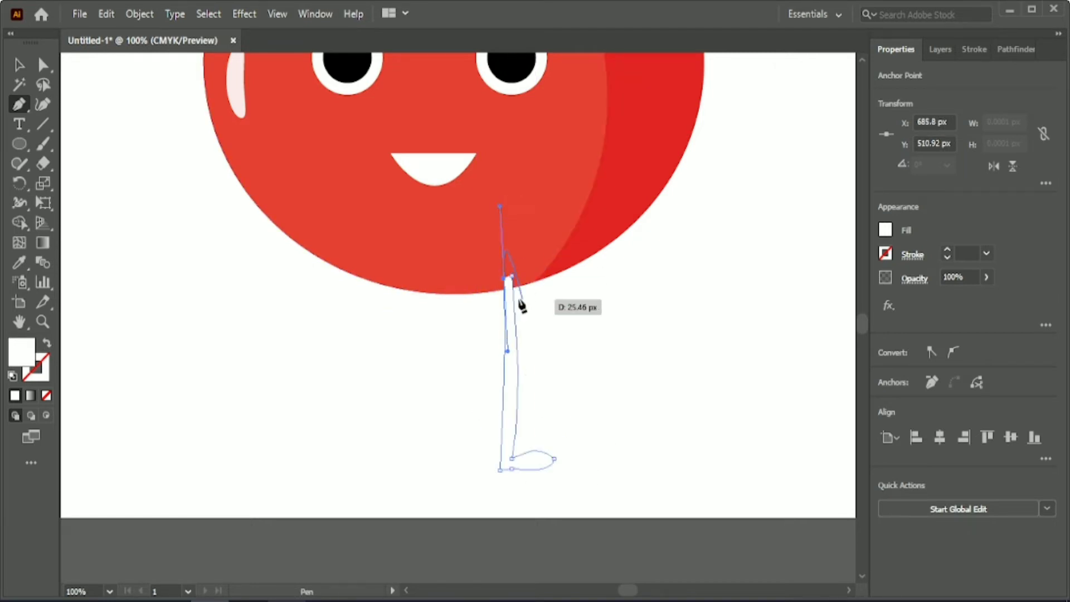
left_click_drag(522, 305, 513, 279)
left_click(19, 66)
- Select the leg, mouth and eyebrow, swap their fill and stroke, and set the stroke weight to 6 pt
scroll(586, 407, "up", 3)
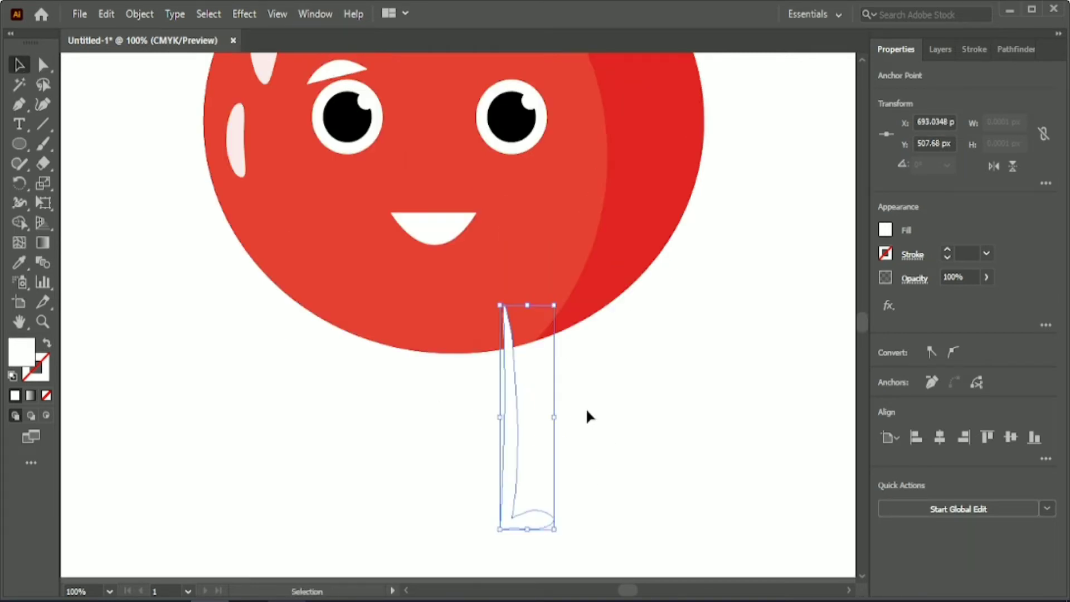
left_click(423, 257, "shift")
left_click(341, 107, "shift")
left_click(47, 343)
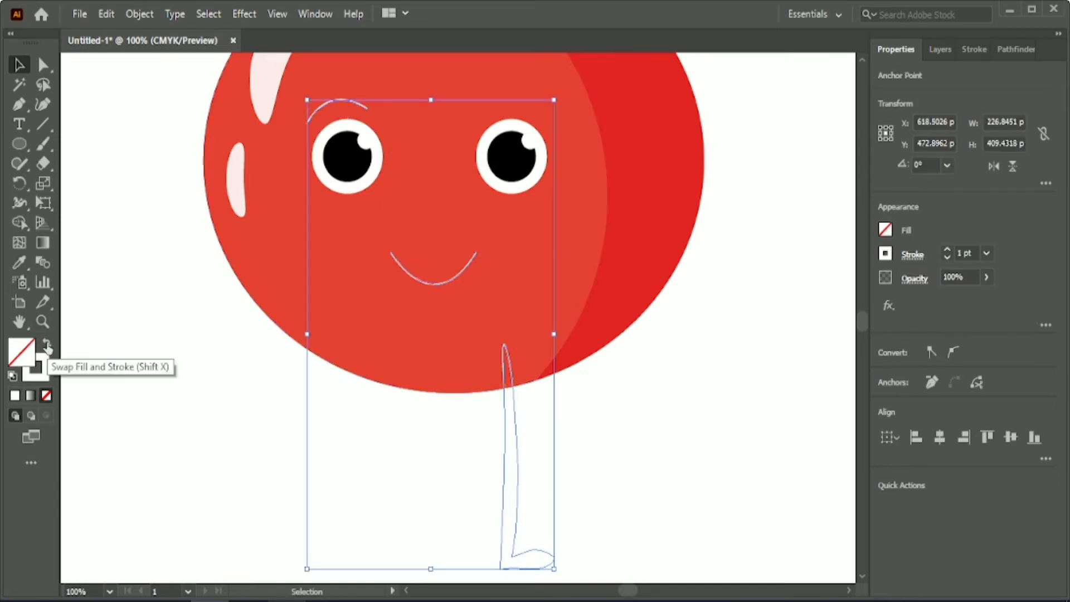
left_click(966, 254)
type("6")
key("Return")
- Give the leg, mouth and eyebrow strokes round caps and a black color
left_click(974, 49)
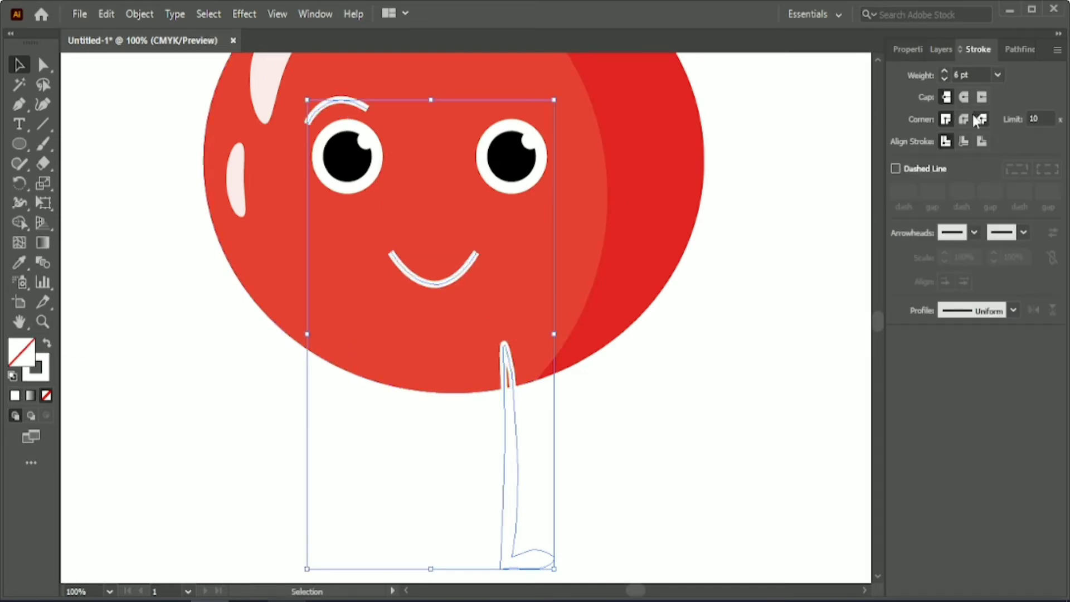
left_click(907, 50)
left_click(886, 254)
left_click(811, 306)
left_click(808, 301)
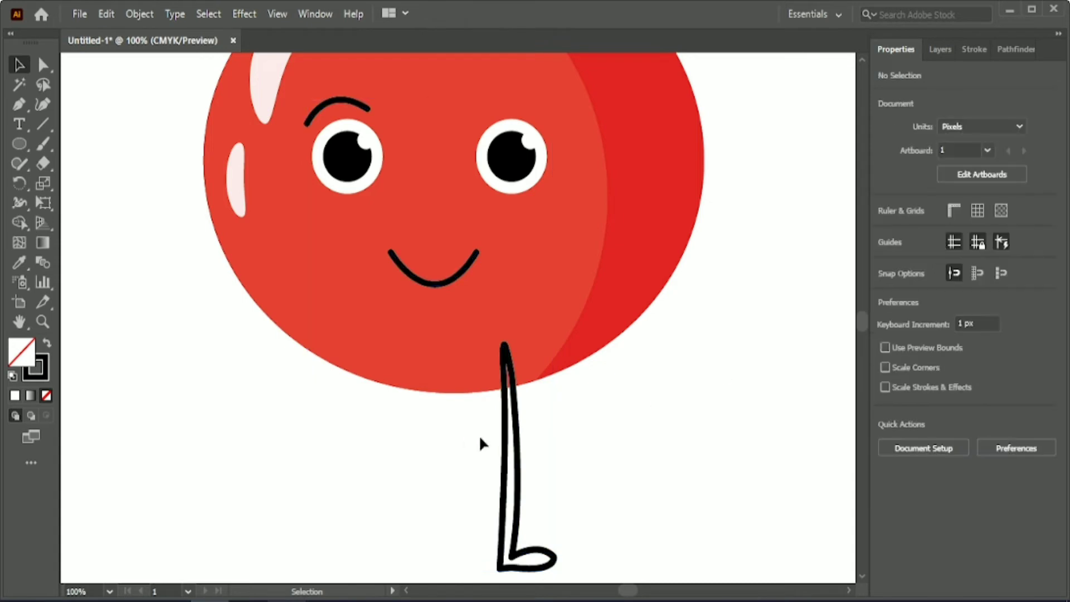
- Swap the leg's fill and stroke so it has a solid black fill and no stroke
left_click(504, 437)
left_click(47, 344)
left_click(716, 444)
- Set the stroke weight of the eyebrow above the left eye to 9 pt
scroll(394, 321, "up", 2)
left_click(394, 324)
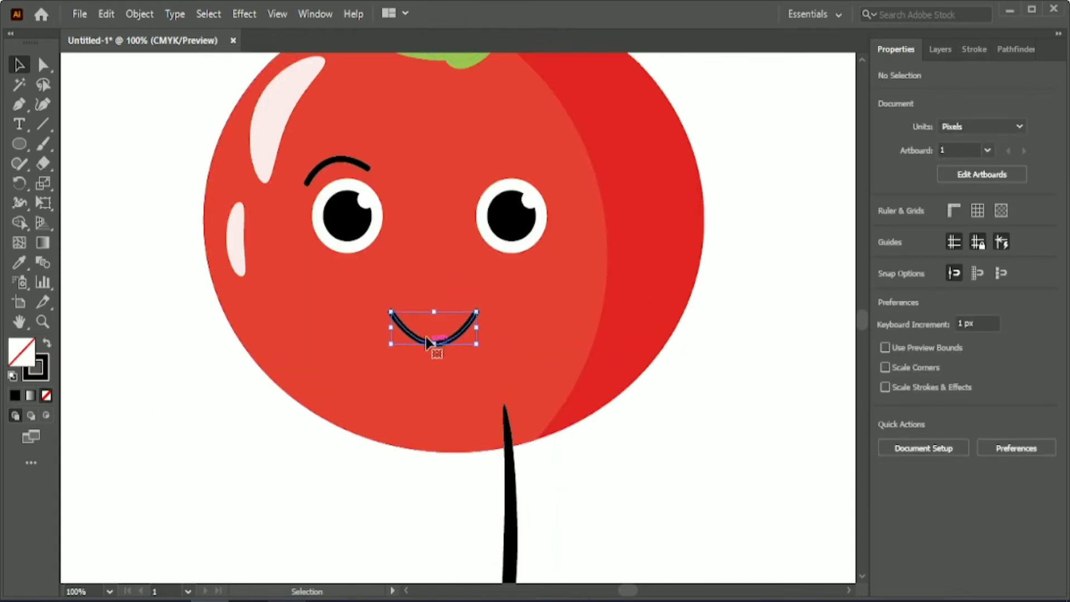
left_click(368, 168)
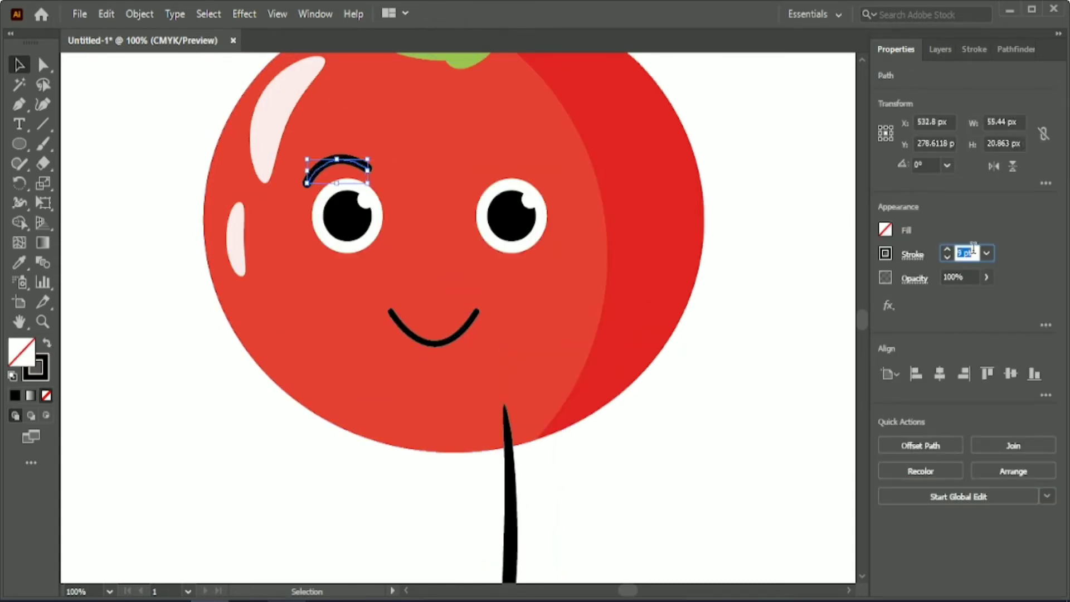
left_click(734, 361)
- Select the fruit body with its leaves and highlights, leaving out the facial features, and group them
scroll(666, 447, "up", 3)
left_click_drag(160, 65, 597, 375)
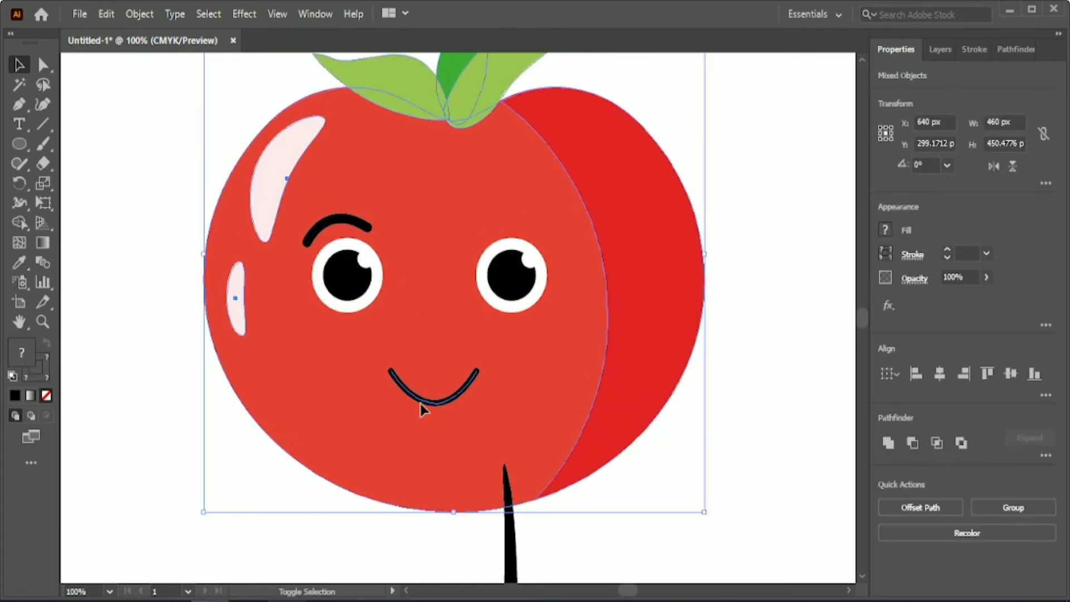
key("ctrl+g")
left_click(737, 413)
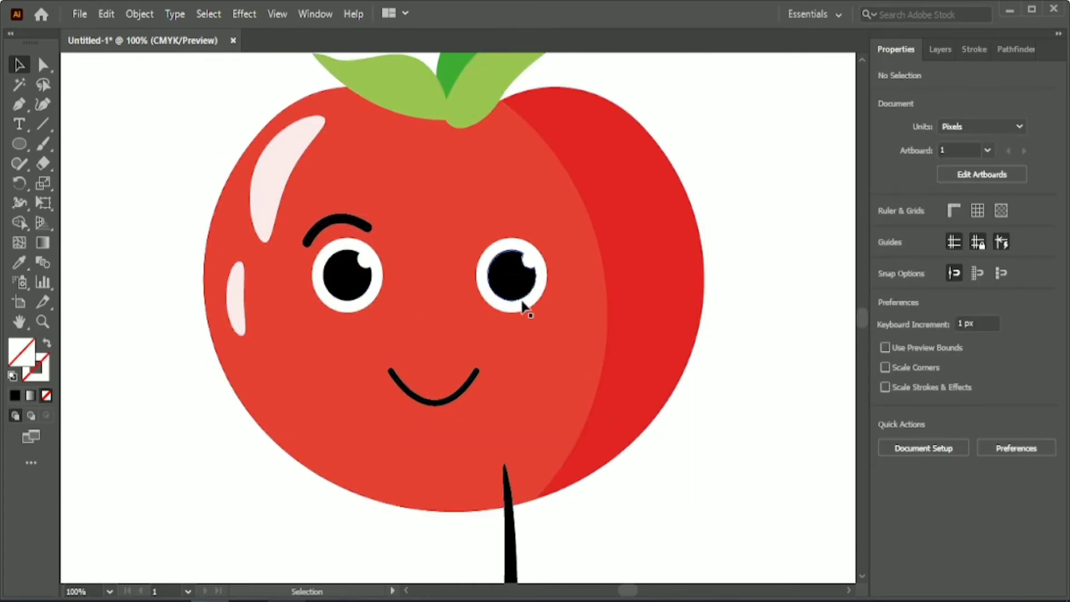
- Duplicate the left eyebrow above the right eye and mirror the copy horizontally
left_click_drag(336, 226, 504, 221)
right_click(524, 220)
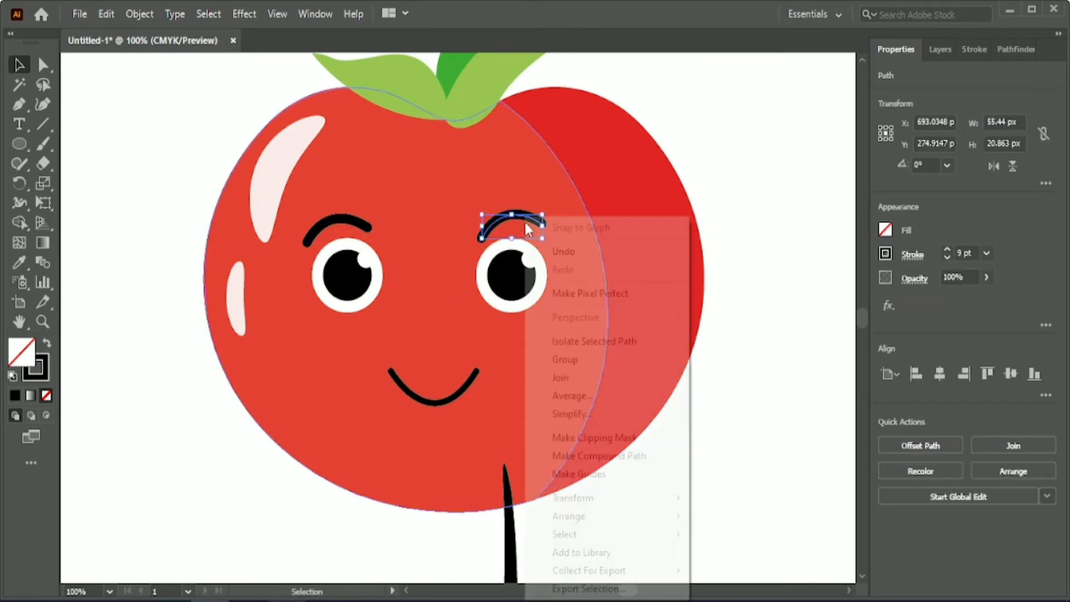
mouse_move(611, 510)
left_click(730, 413)
left_click(958, 436)
left_click(700, 472)
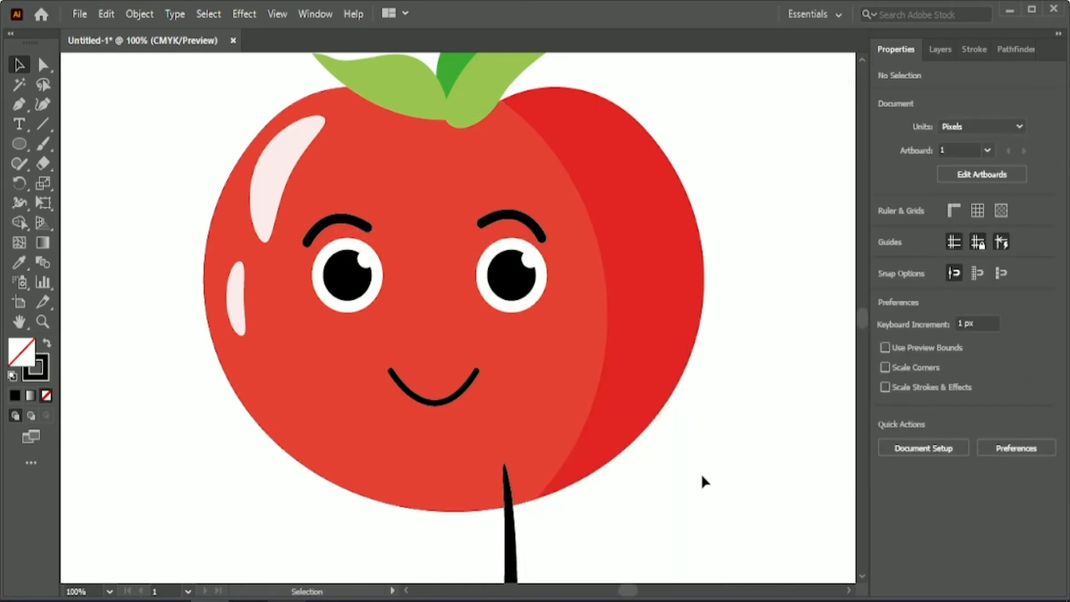
- Duplicate the leg to the left under the fruit and mirror the copy so its foot points outward
scroll(701, 473, "down", 3)
scroll(701, 472, "down", 1)
left_click_drag(571, 497, 466, 481)
right_click(466, 482)
mouse_move(535, 386)
left_click(750, 440)
left_click(962, 435)
- Align both legs along their bottom edges and send them behind the fruit
left_click(573, 493, "shift")
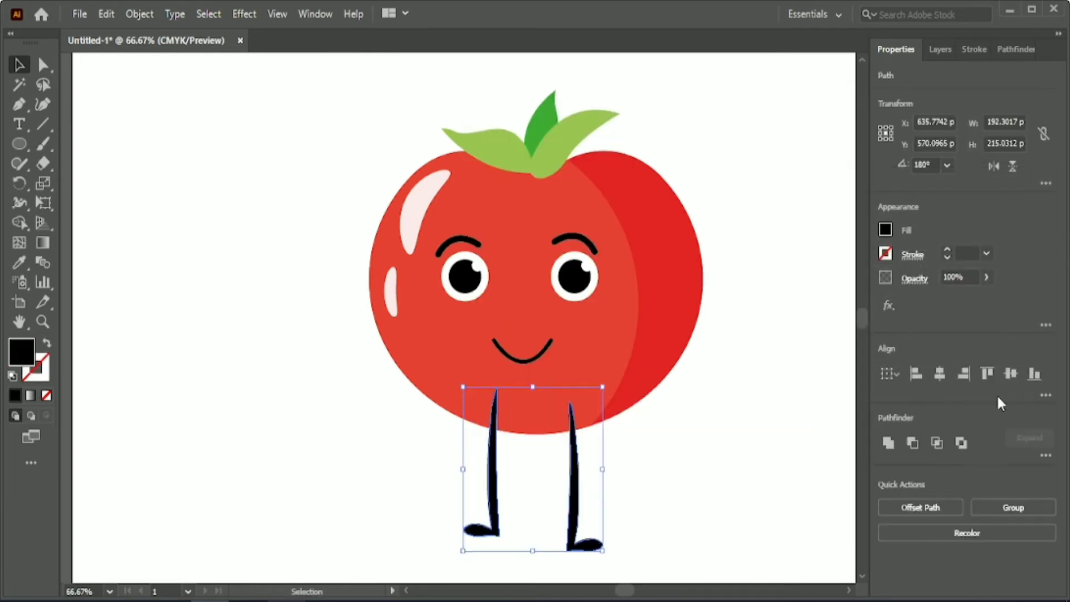
left_click(1037, 375)
right_click(594, 475)
mouse_move(678, 392)
left_click(786, 443)
left_click(714, 464)
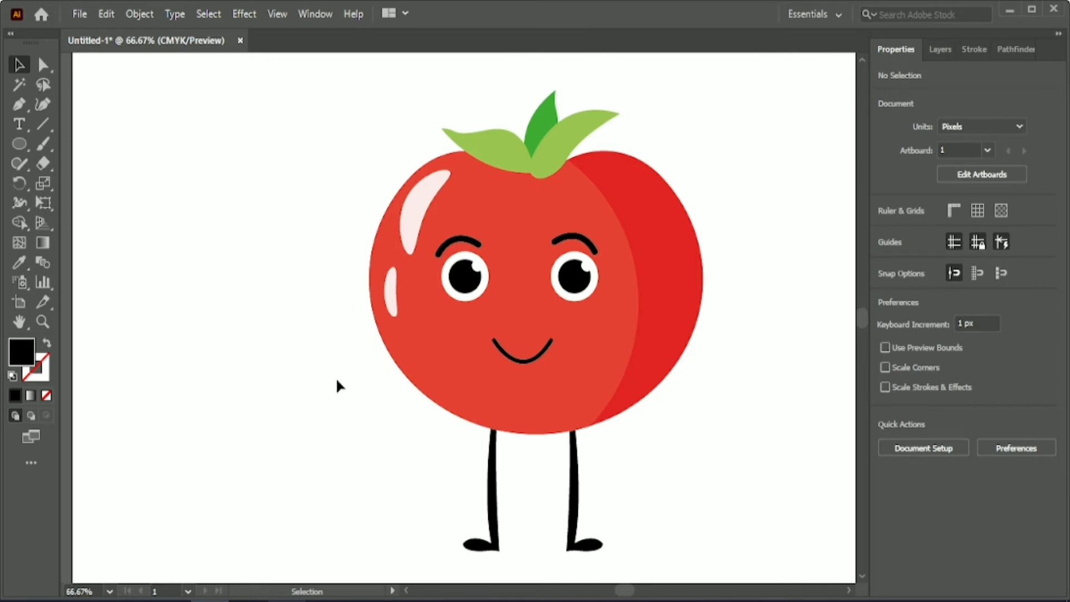
- Move both legs up slightly so they tuck further under the fruit
left_click_drag(421, 485, 621, 550)
left_click(645, 488)
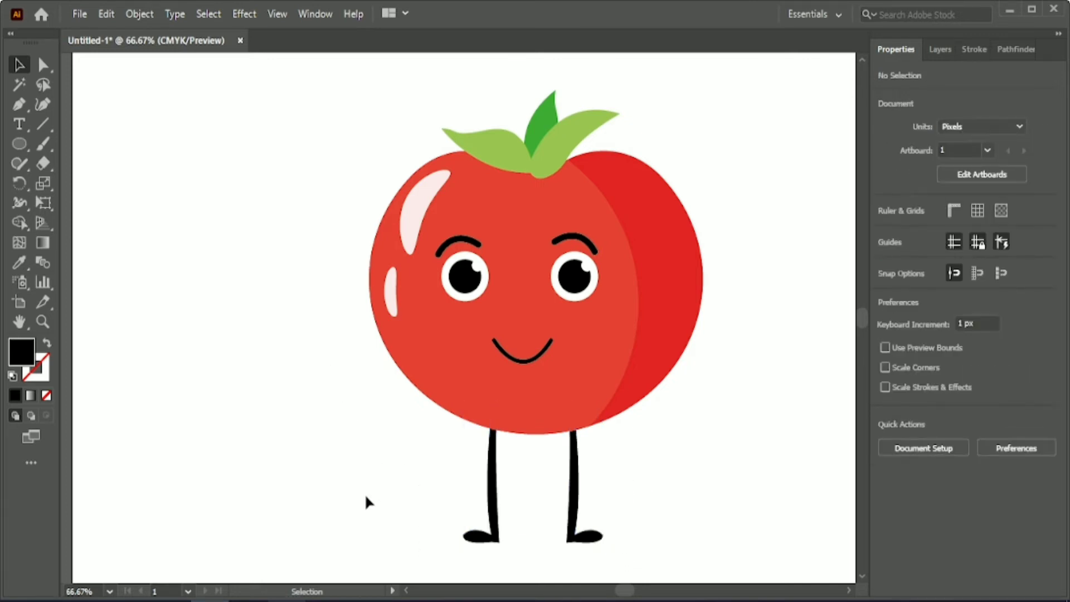
- Group the two legs and center them horizontally on the fruit
left_click_drag(370, 494, 617, 564)
left_click(1013, 507)
left_click(600, 366, "shift")
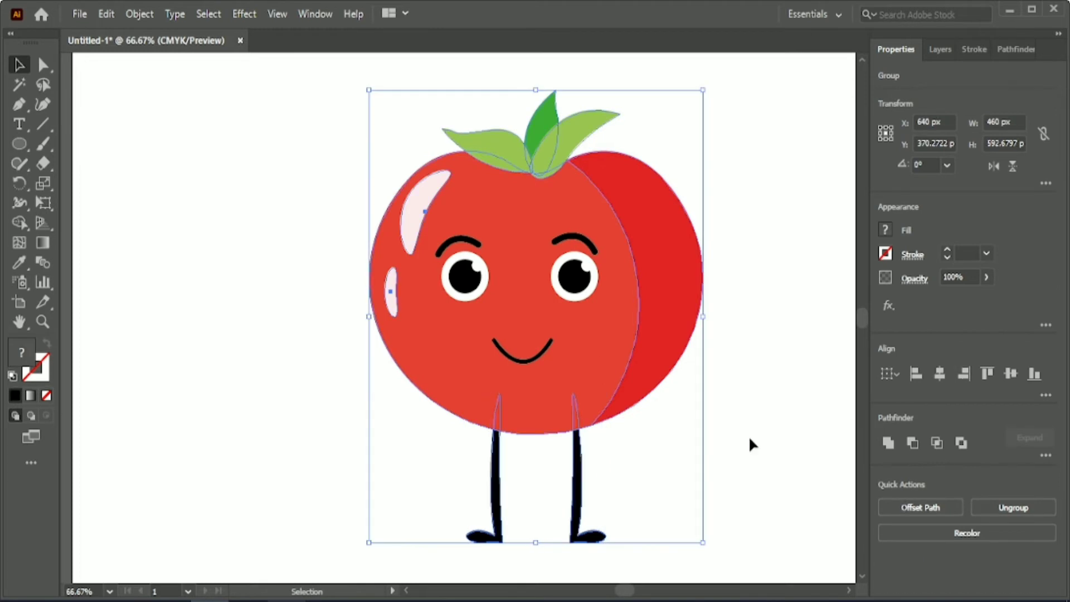
left_click(728, 444)
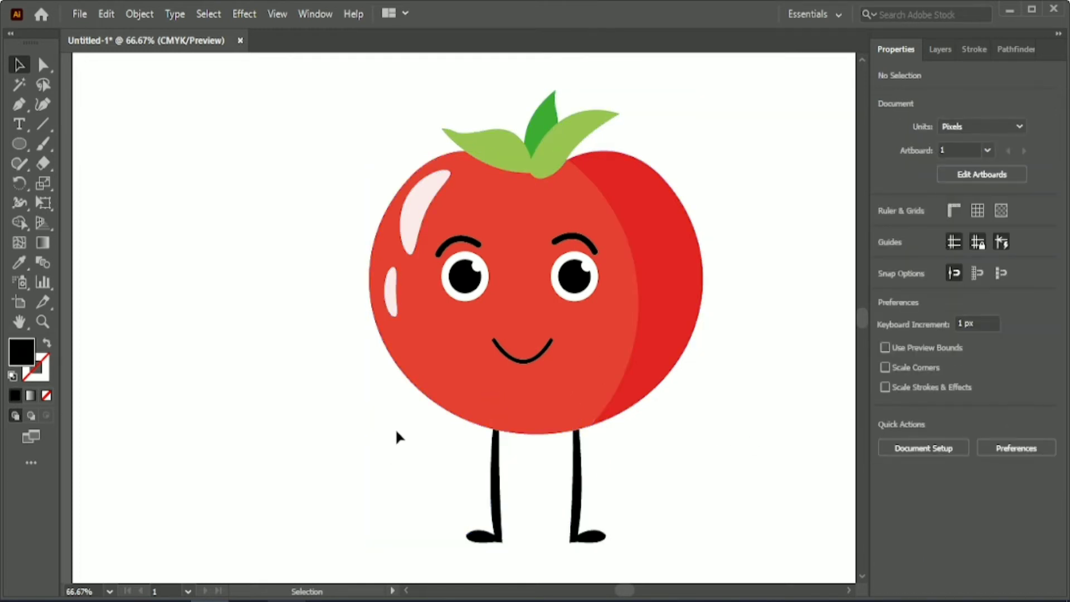
- Center the eyes horizontally and vertically on the fruit as key object, and nudge them down 15 px
left_click(476, 292)
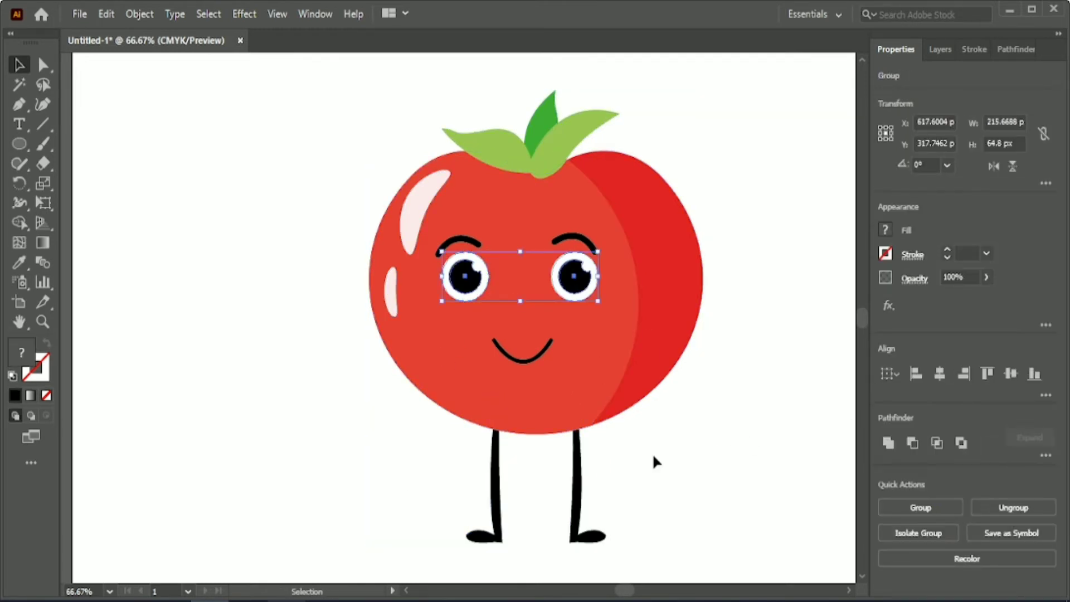
left_click(624, 346, "shift")
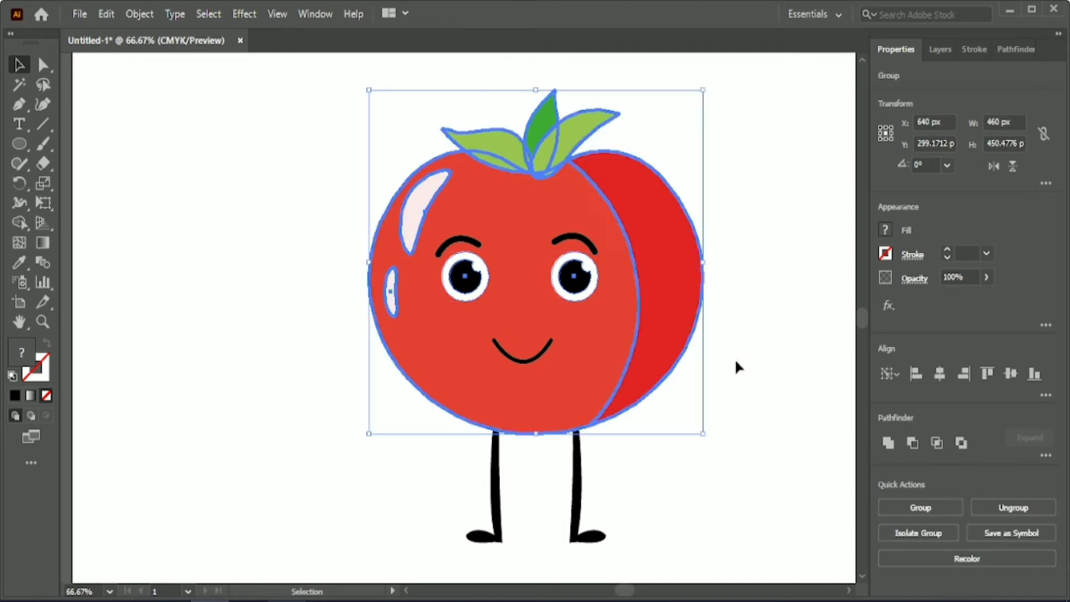
left_click(940, 375)
left_click(1010, 374)
left_click(828, 368)
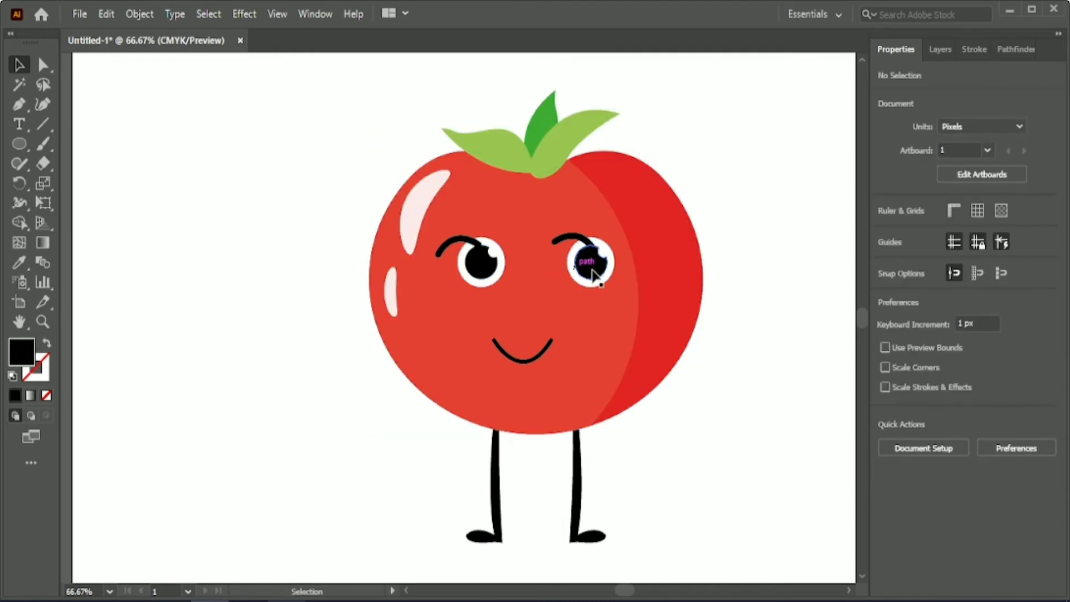
left_click(592, 273)
key("Down")
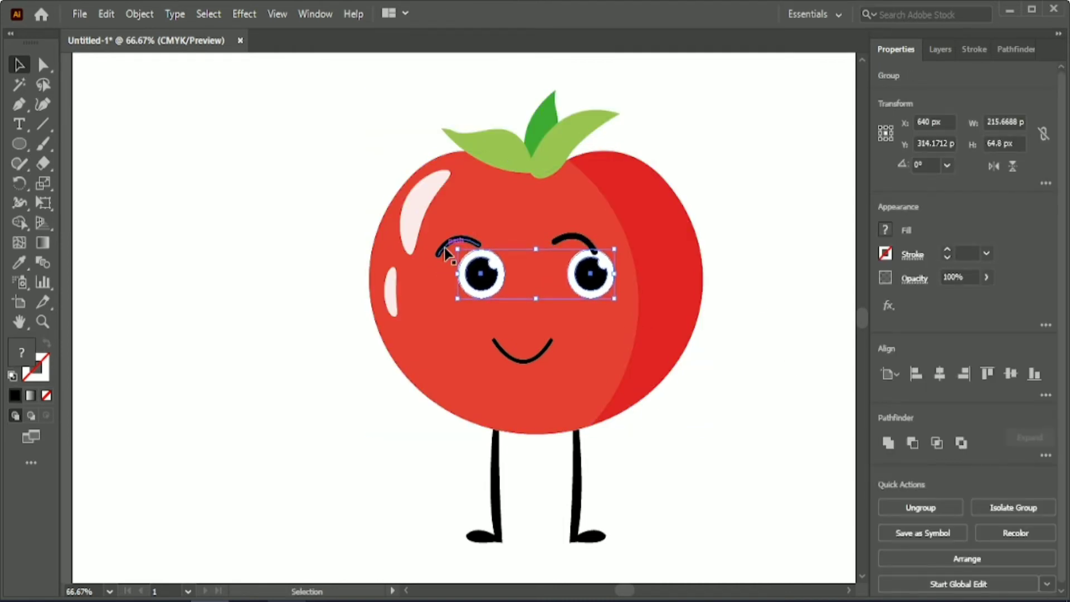
key("ctrl+shift+a")
- Group the two eyebrows and center them horizontally on the fruit as key object
left_click(475, 251)
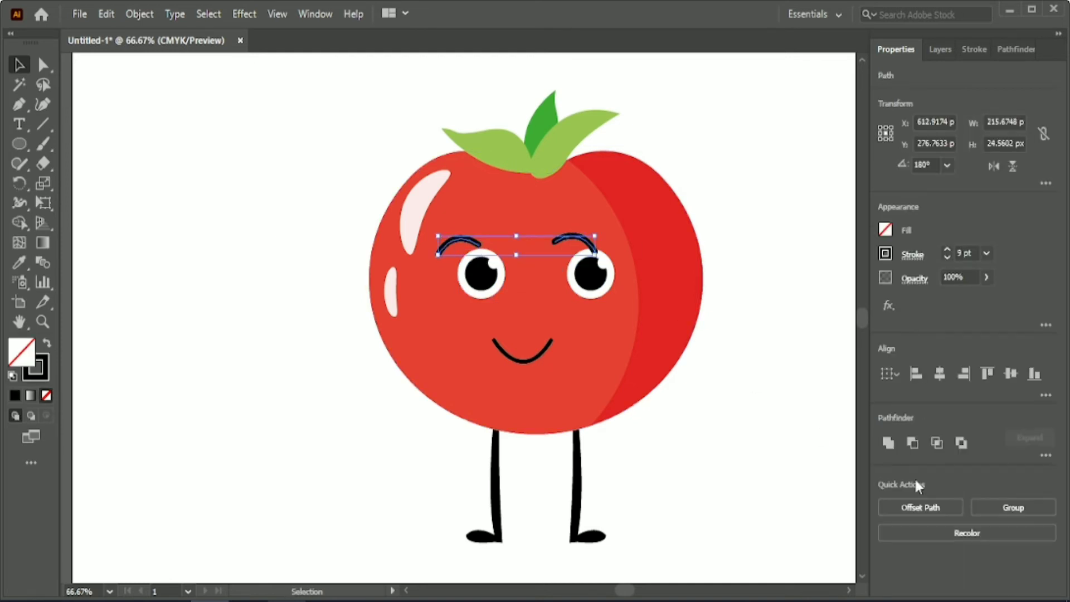
left_click(1013, 507)
left_click(638, 353, "shift")
left_click(637, 353)
left_click(939, 373)
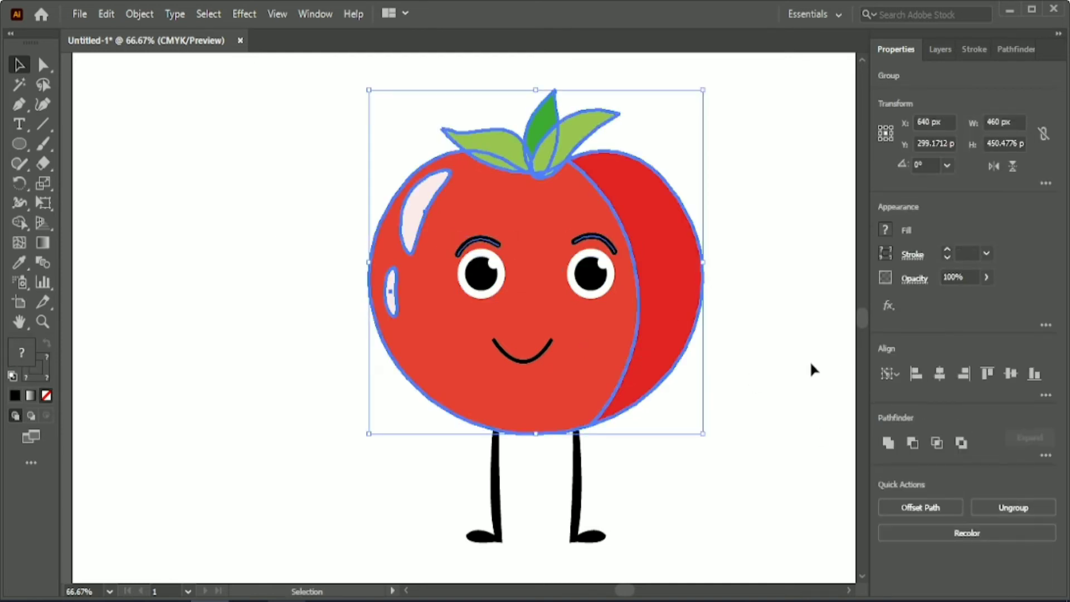
left_click(812, 369)
- Ungroup the two eyebrows
left_click(498, 246)
left_click(984, 510)
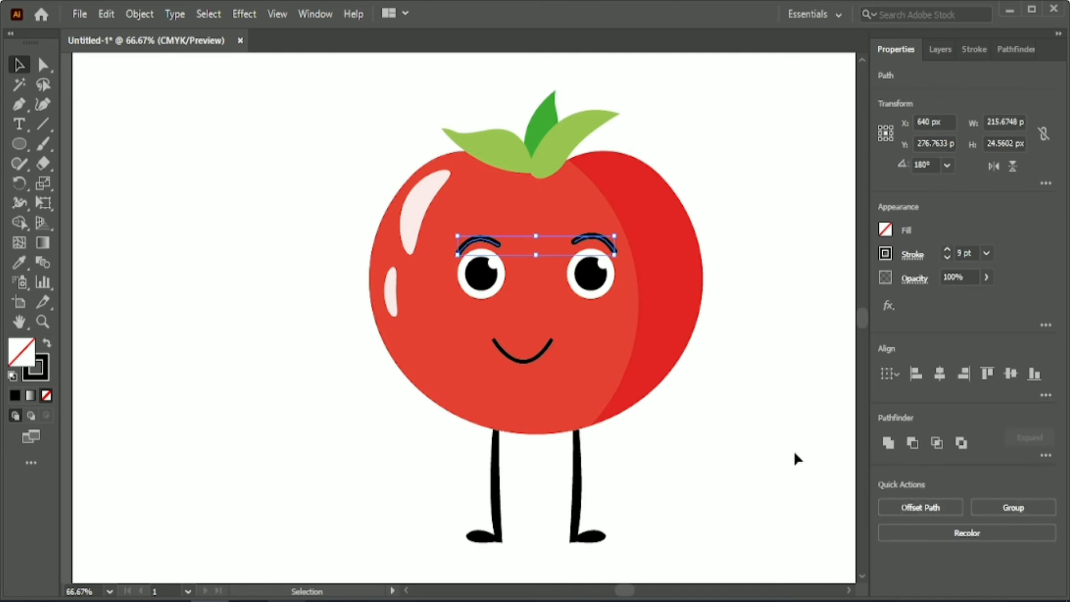
left_click(793, 449)
left_click(499, 246)
left_click_drag(505, 260, 510, 255)
left_click(737, 378)
left_click(502, 256)
left_click(498, 248)
- Rotate the eyebrow above the right eye by about 6 degrees, lifting its outer end
scroll(659, 407, "up", 2)
scroll(473, 253, "up", 3)
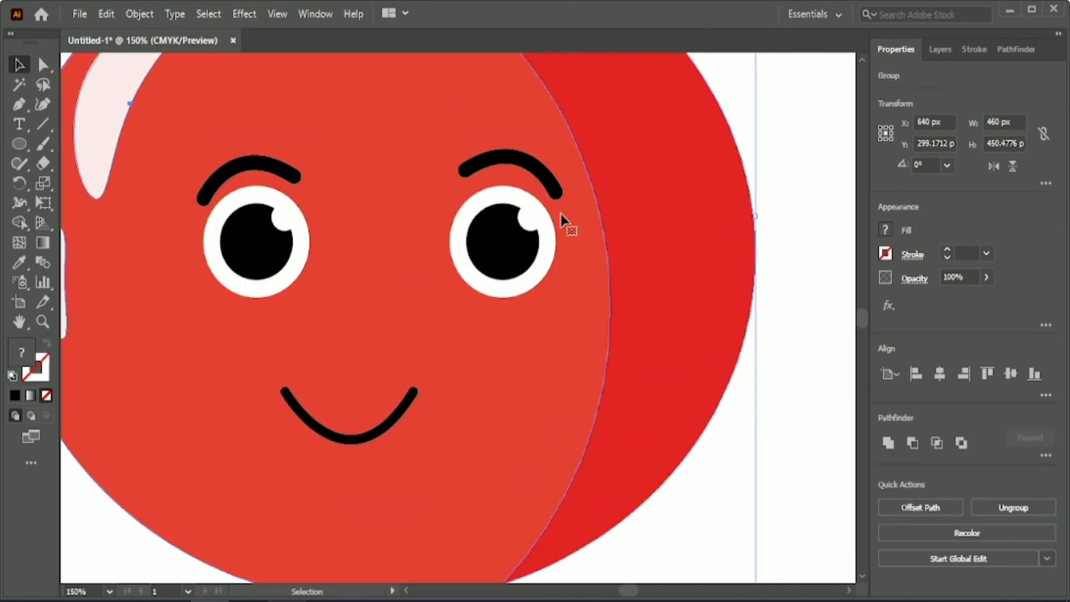
left_click(557, 194)
mouse_move(561, 214)
left_mouse_down()
mouse_move(568, 200)
mouse_move(563, 212)
left_mouse_up()
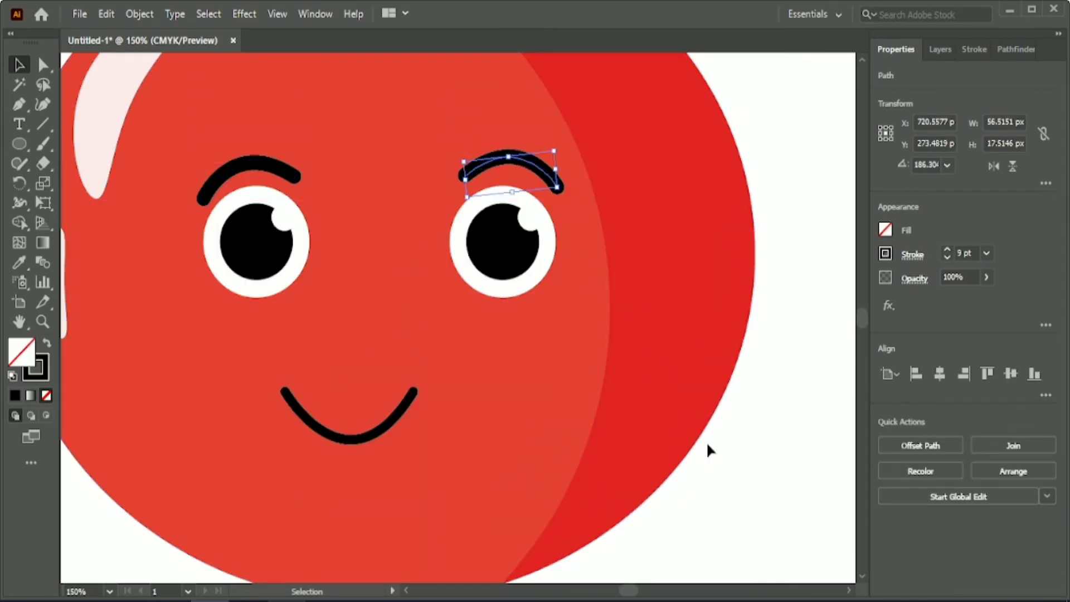
- Nudge the left eyebrow slightly outward and align its bottom edge to the right eyebrow as key object
left_click(280, 177)
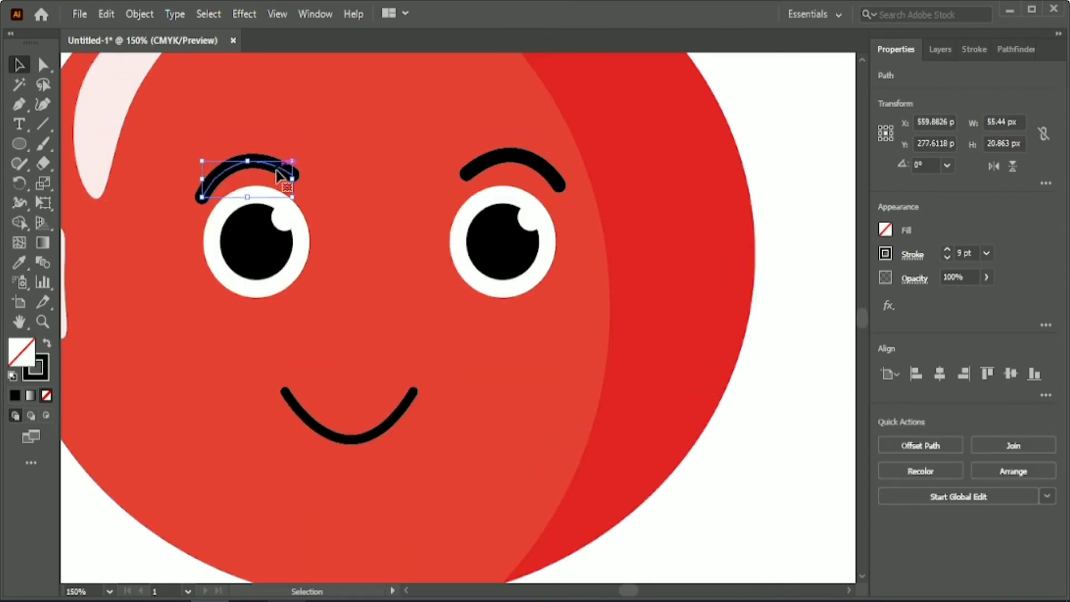
left_click(512, 162, "shift")
left_click(511, 162)
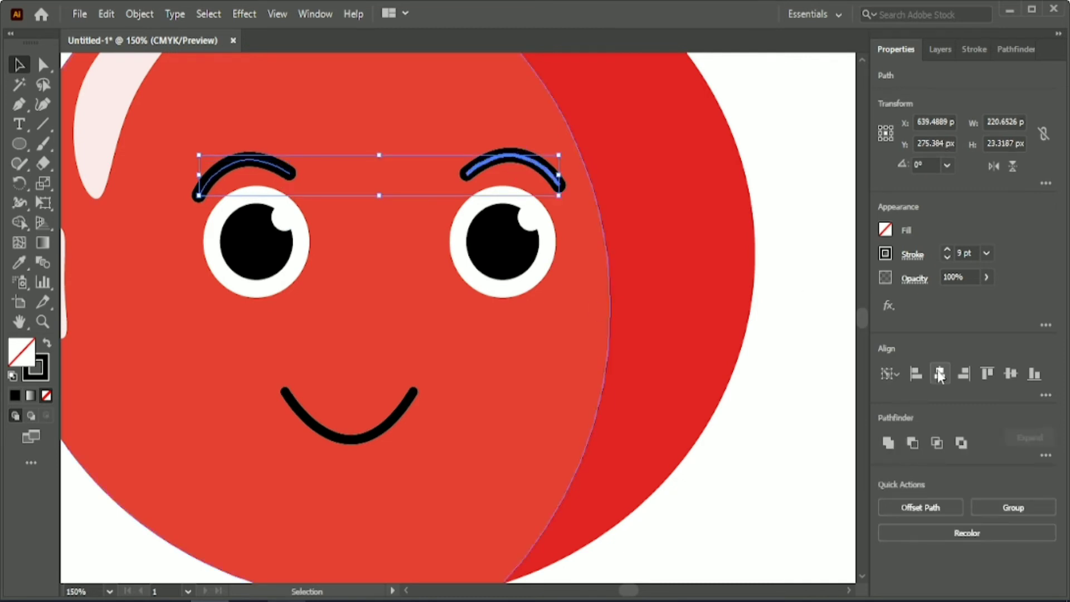
left_click(1034, 374)
left_click(800, 446)
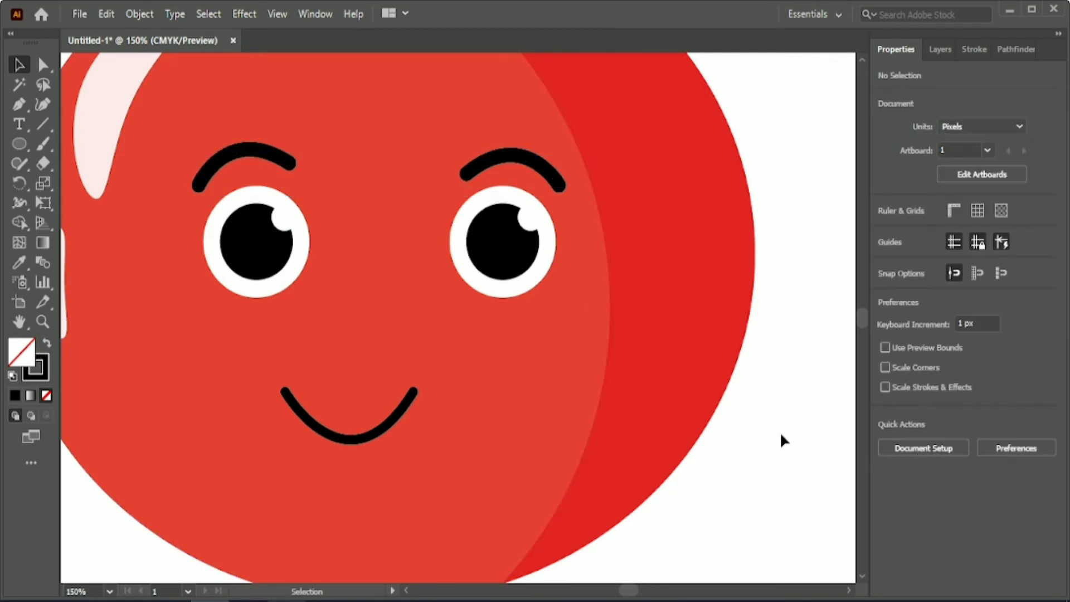
- Align both eyebrows along their top edges
left_click(279, 164)
left_click(504, 159, "shift")
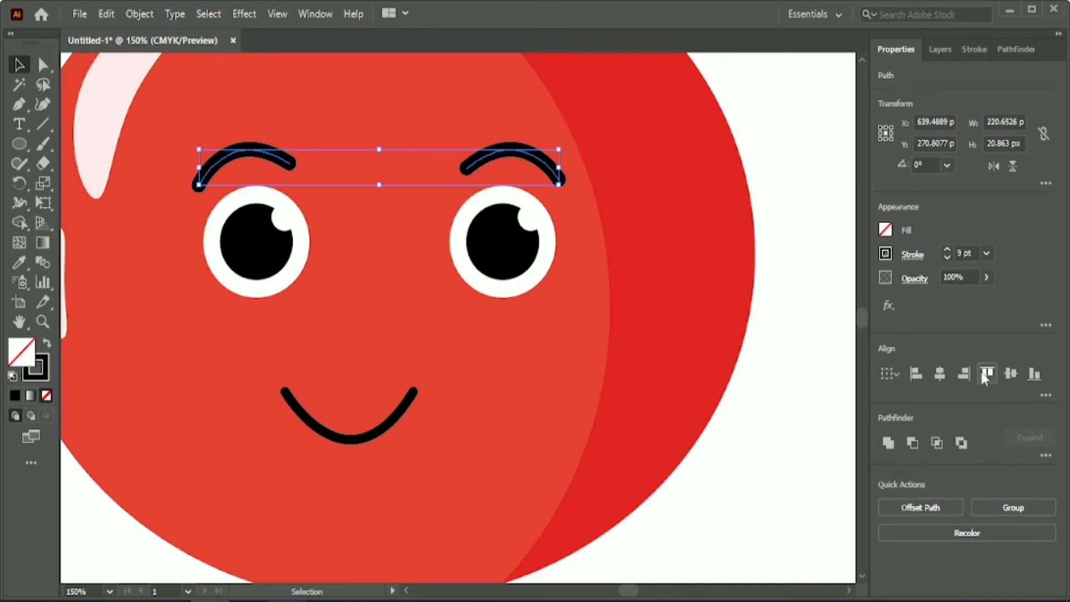
left_click(744, 423)
- Center the smile horizontally on the fruit, using the fruit as key object
key("ctrl+1")
key("ctrl+a")
left_click(150, 451)
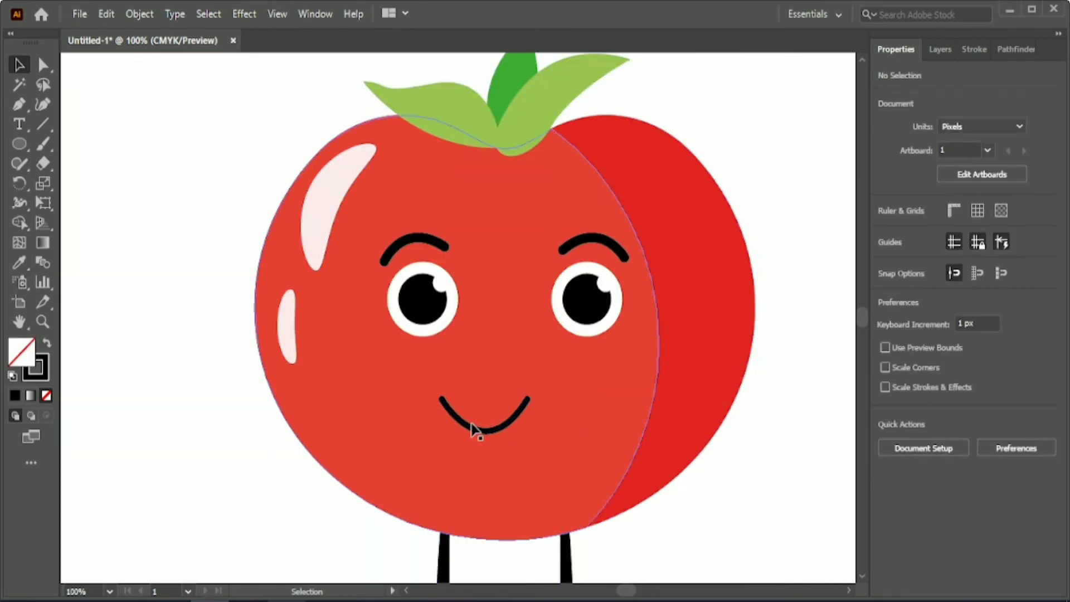
left_click(474, 429)
left_click(614, 395, "shift")
left_click(613, 395)
left_click(940, 374)
left_click(786, 453)
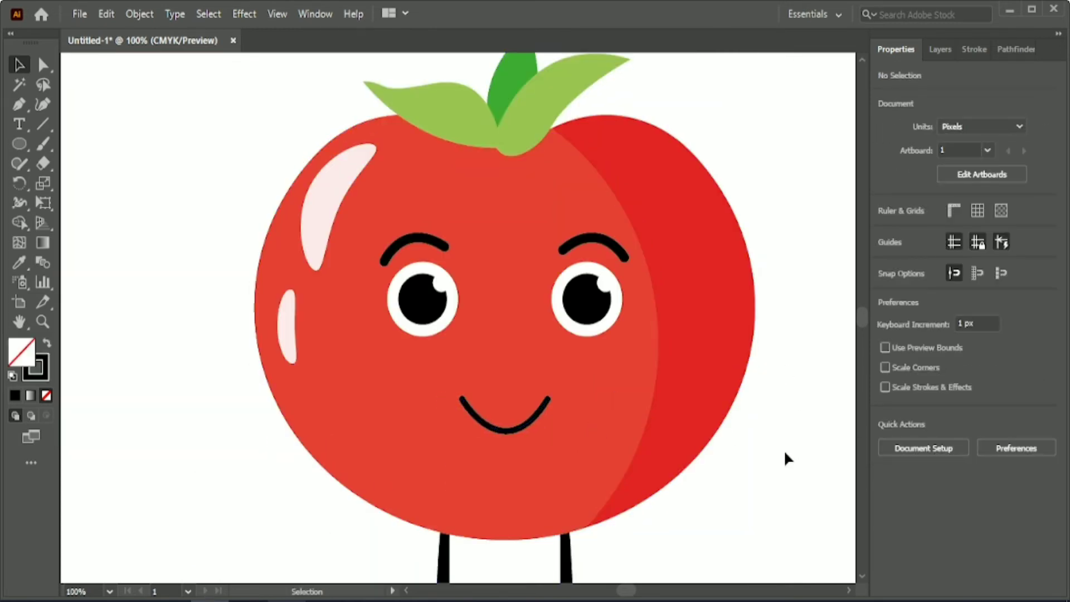
- Draw a bent arm with the Pen tool, curving from the fruit's left edge outward and back to its lower left
scroll(775, 453, "down", 3)
left_click(19, 107)
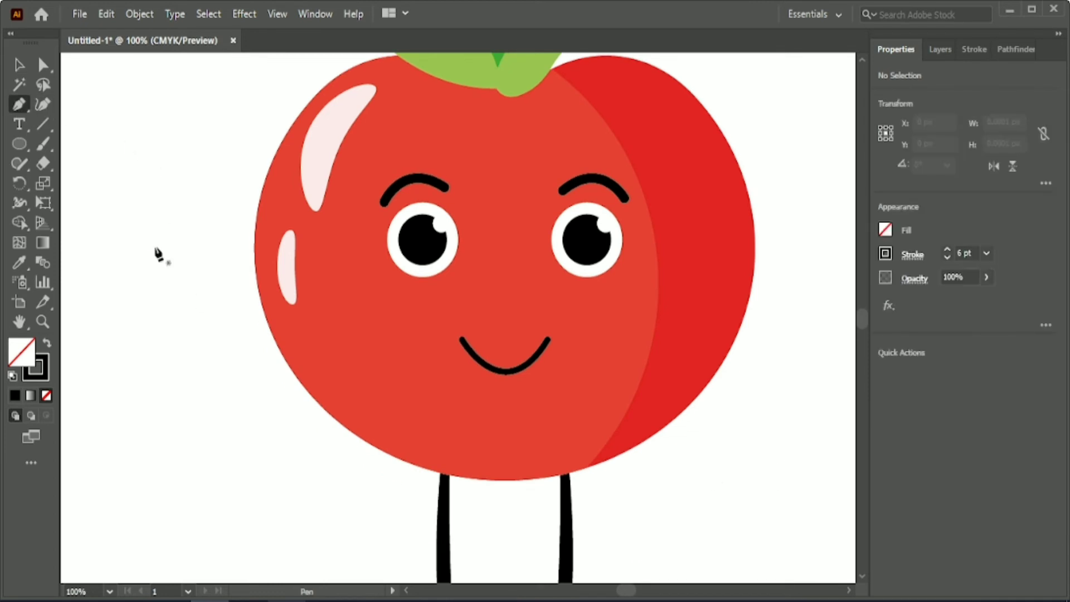
left_click(269, 291)
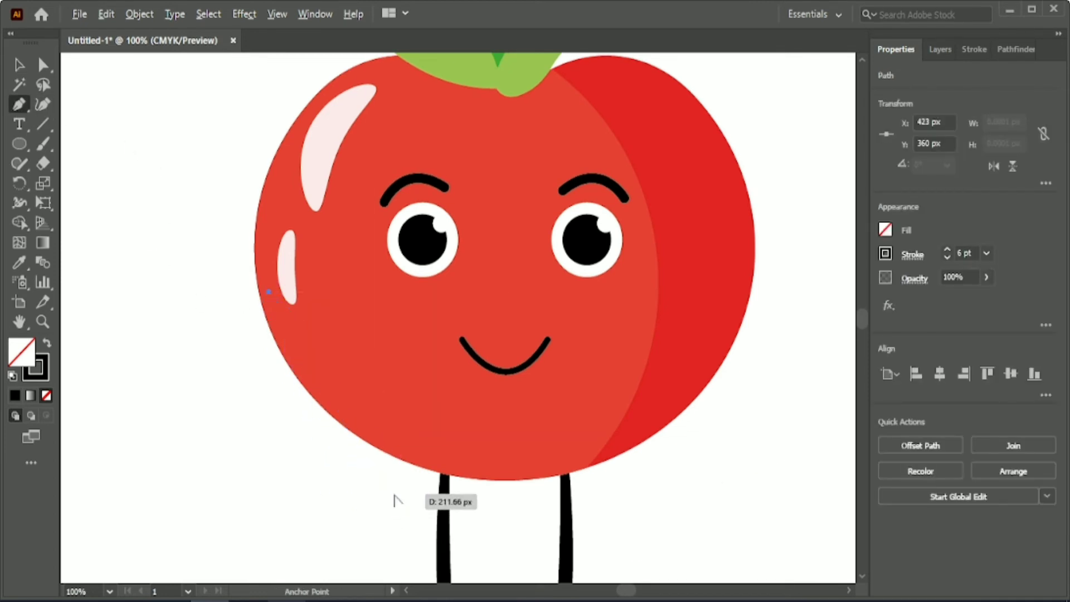
scroll(397, 502, "down", 1)
left_click_drag(403, 457, 601, 426)
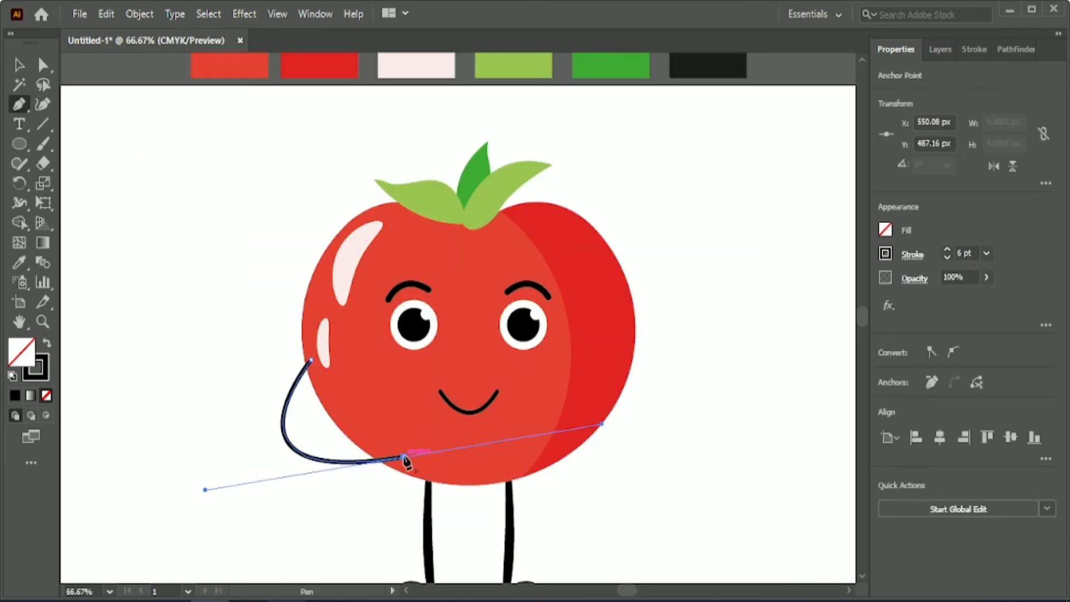
left_click(403, 457)
- Start a small hand outline in the empty area left of the fruit, drawing the thumb and finger curves with a 2 pt stroke
scroll(254, 362, "up", 2)
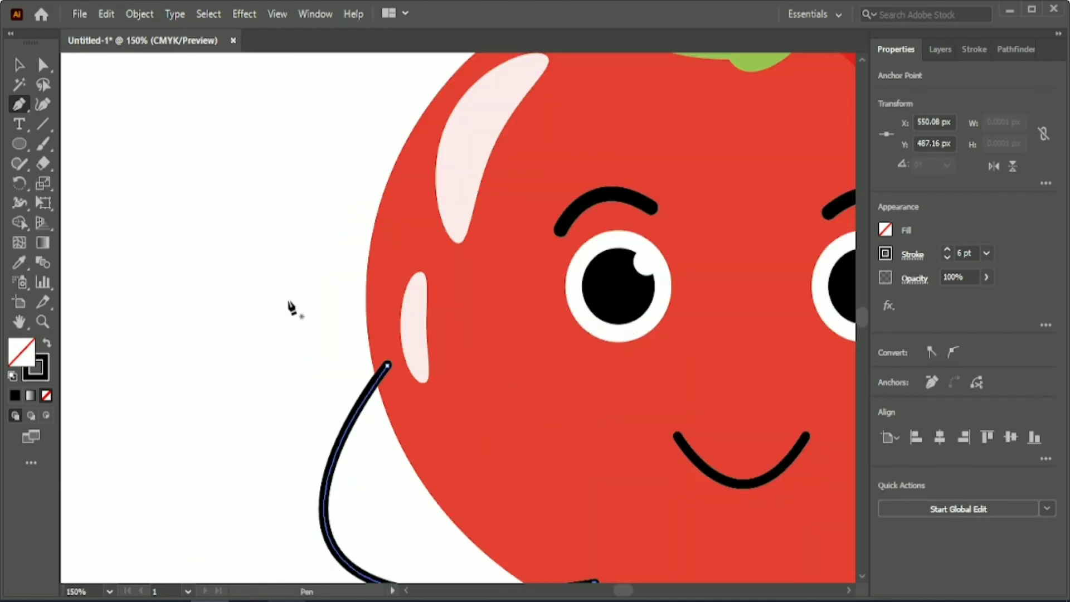
mouse_move(183, 341)
left_mouse_down()
mouse_move(215, 322)
mouse_move(208, 342)
mouse_move(225, 356)
mouse_move(225, 339)
mouse_move(231, 363)
left_mouse_up()
left_click(966, 254)
scroll(967, 254, "down", 4)
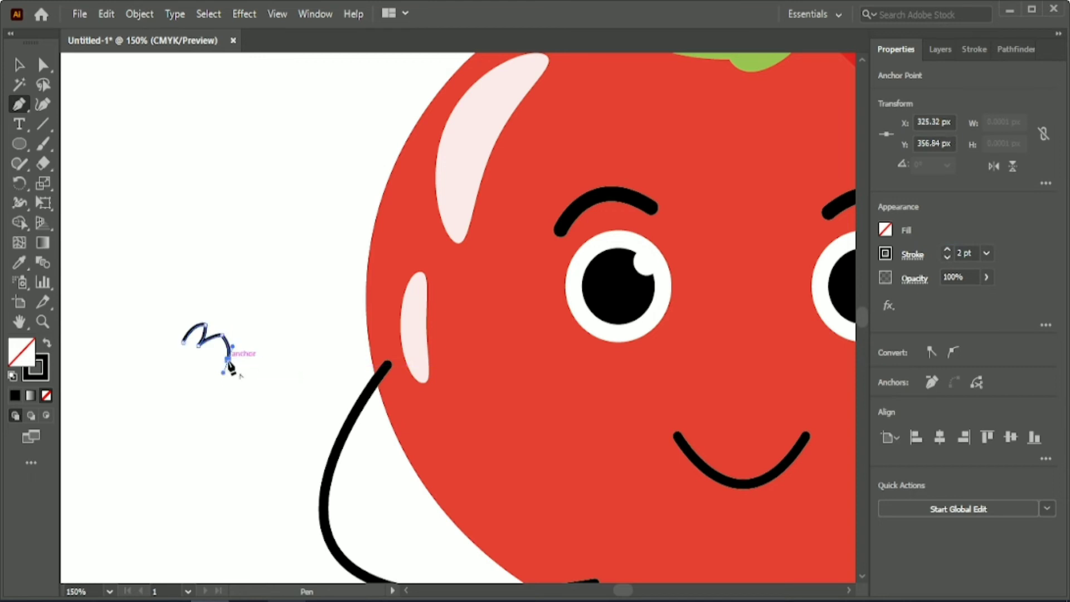
- Continue the hand outline around the palm and extend the thumb side, leaving the wrist open, about 32 px wide overall
left_click(228, 361)
left_click_drag(188, 365, 166, 356)
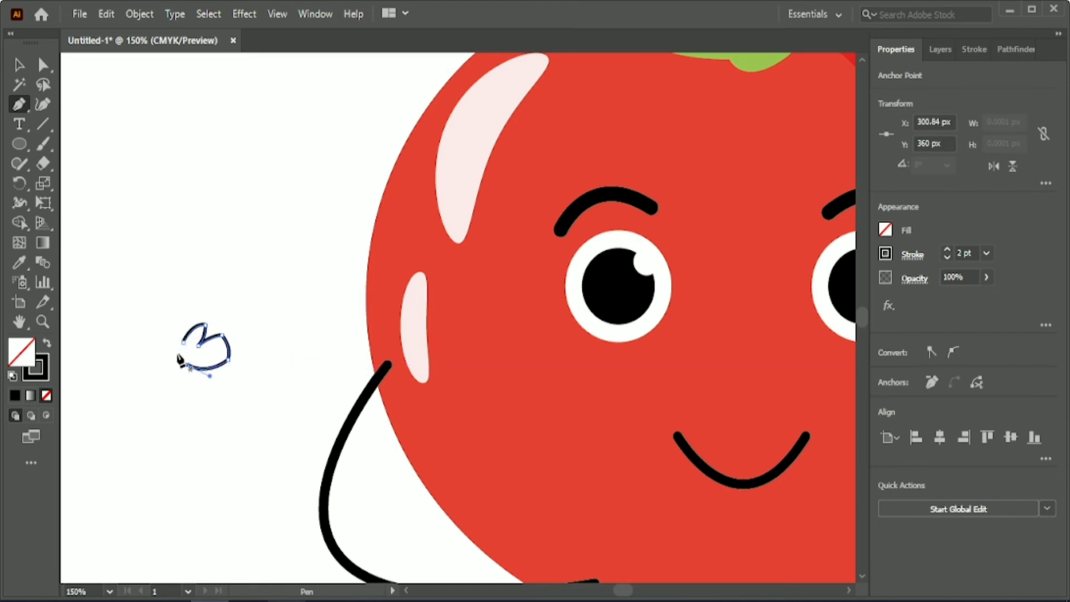
left_click(177, 353)
left_click(184, 342)
- Round the hand outline's thumb tip to about 2.3 px and its finger and palm corners to about 7 px
left_click(45, 66)
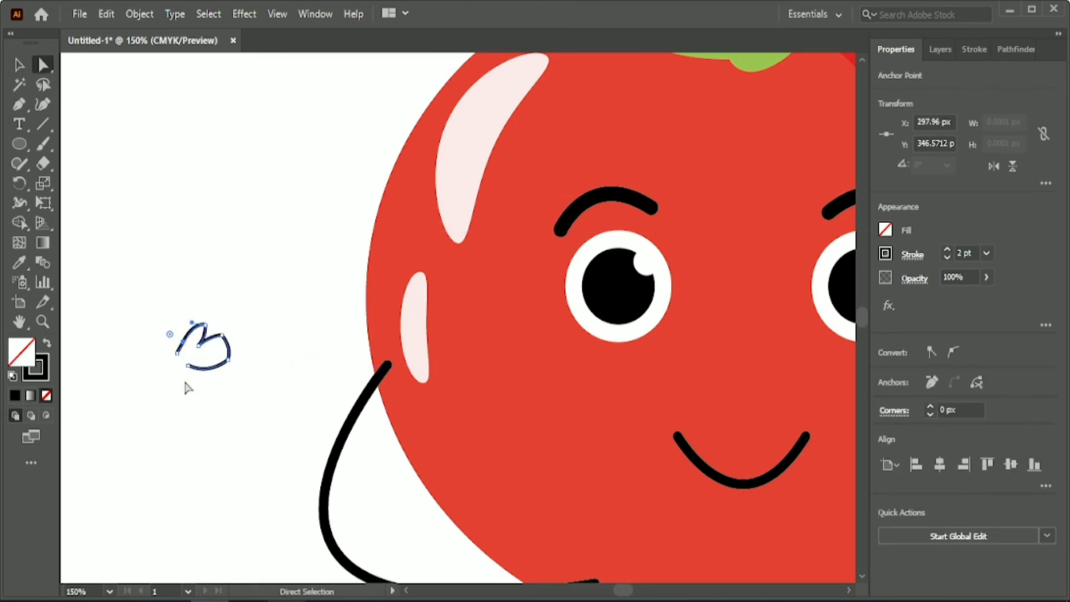
scroll(185, 382, "up", 3)
left_click_drag(154, 208, 323, 362)
mouse_move(229, 241)
left_mouse_down()
mouse_move(212, 267)
mouse_move(229, 241)
left_mouse_up()
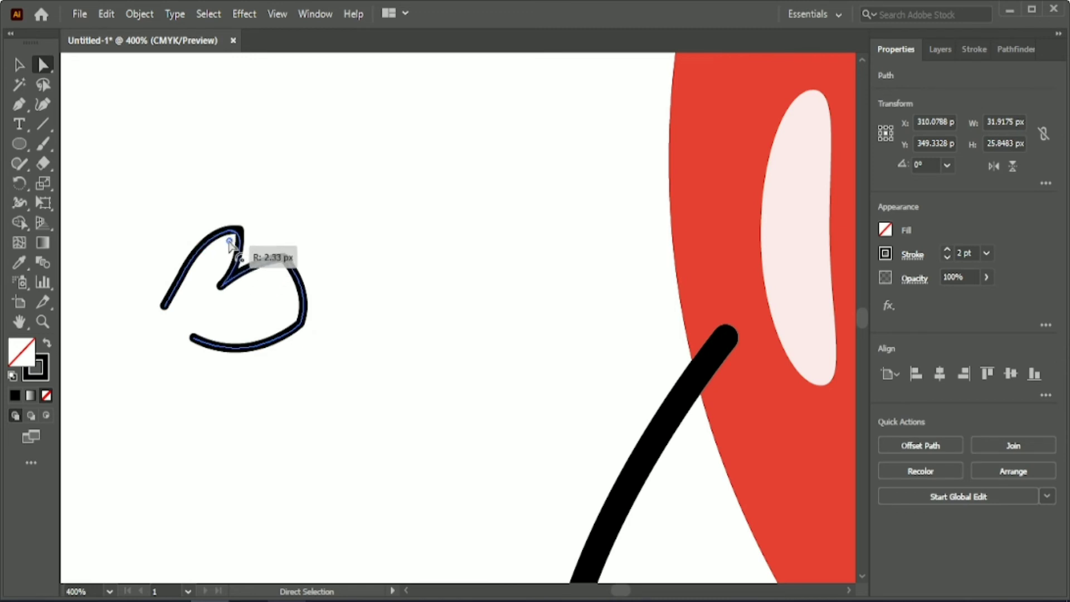
left_click(291, 268)
left_click_drag(282, 277, 268, 295)
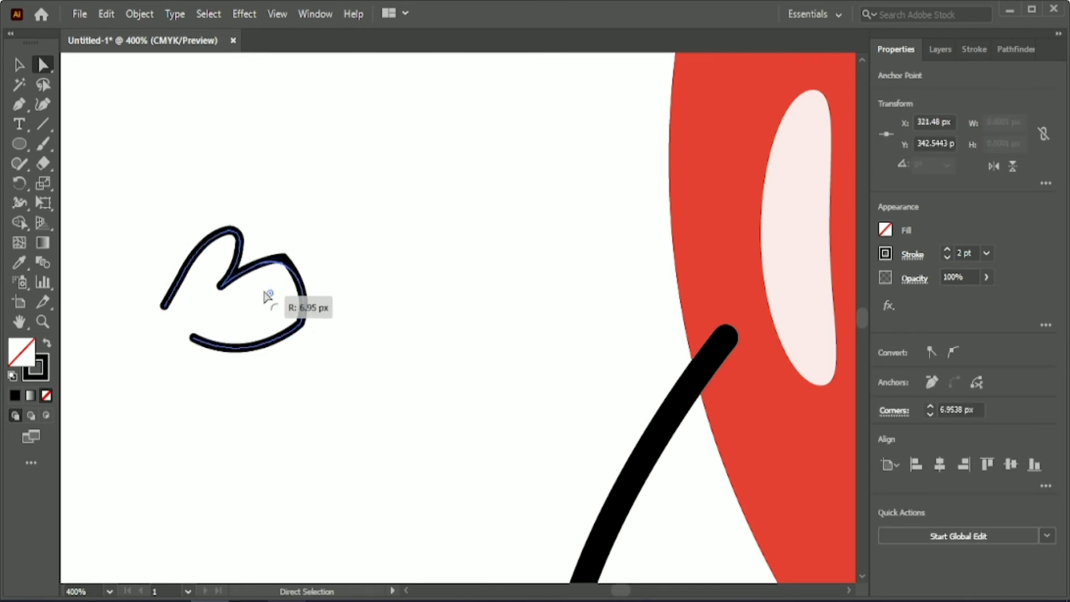
left_click(277, 385)
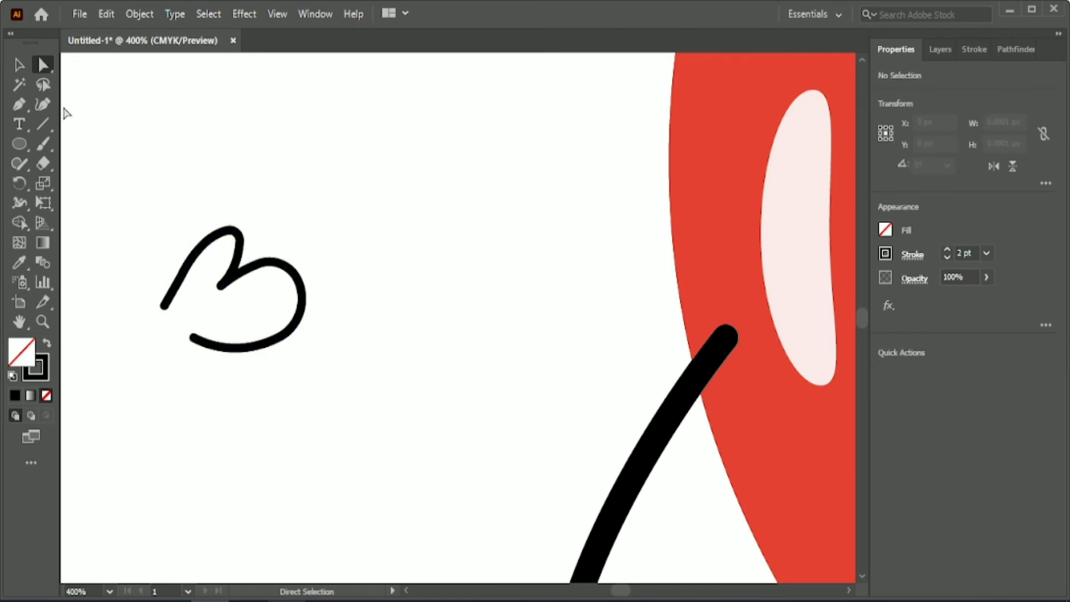
- Turn the hand outline into a solid black fill without stroke and place the hand at the arm's lower end
left_click(20, 66)
left_click(179, 281)
left_click(47, 343)
left_click(146, 225)
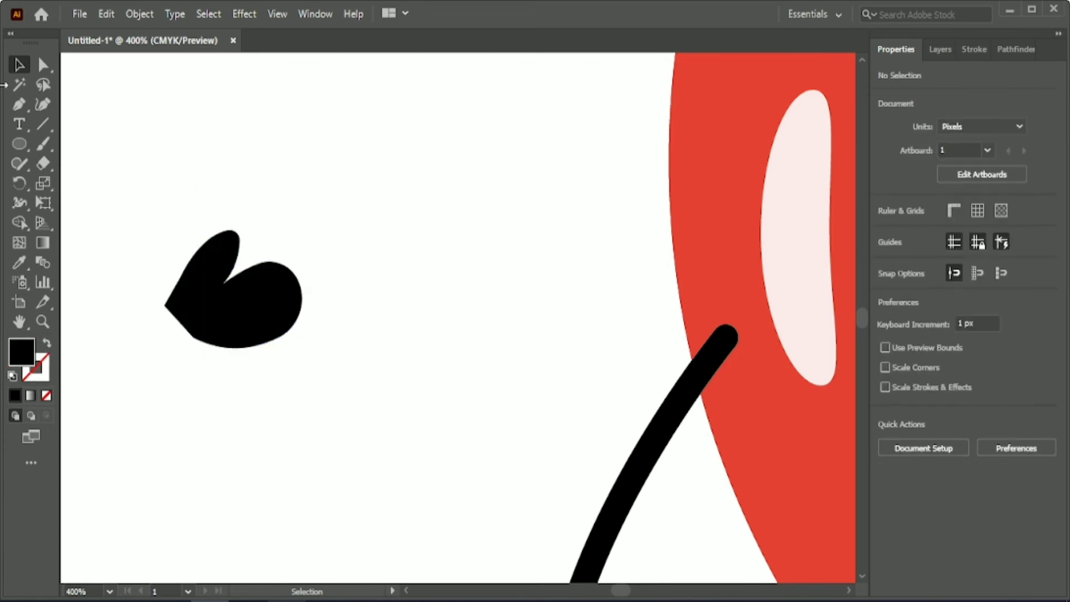
scroll(448, 223, "down", 3)
left_click_drag(371, 251, 777, 473)
left_click_drag(624, 590, 628, 590)
- Set the arm's stroke weight to 9 pt
left_click(417, 493)
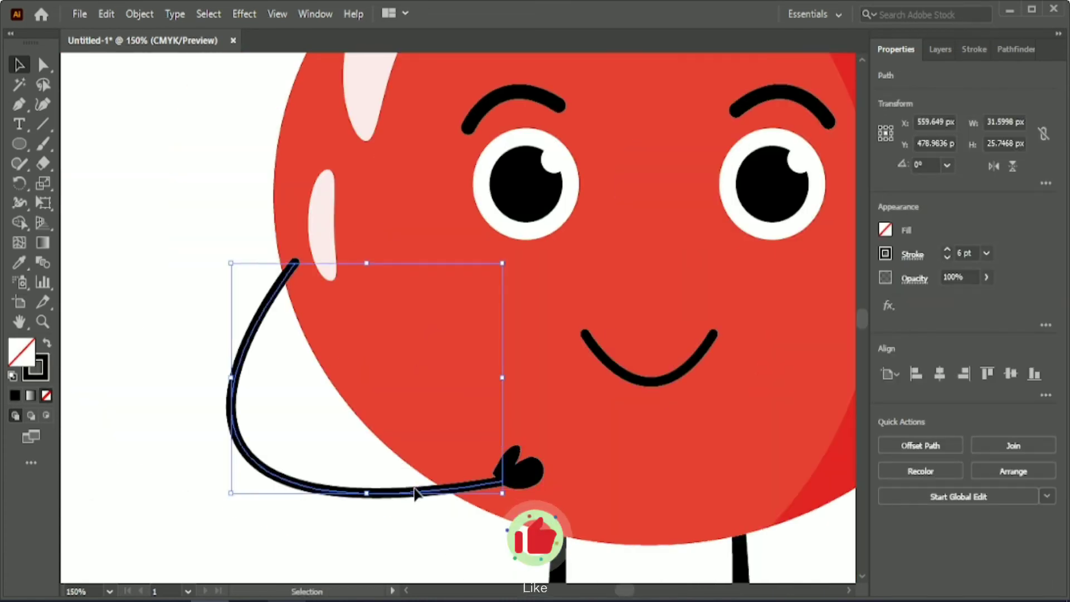
left_click(973, 252)
scroll(973, 252, "up", 2)
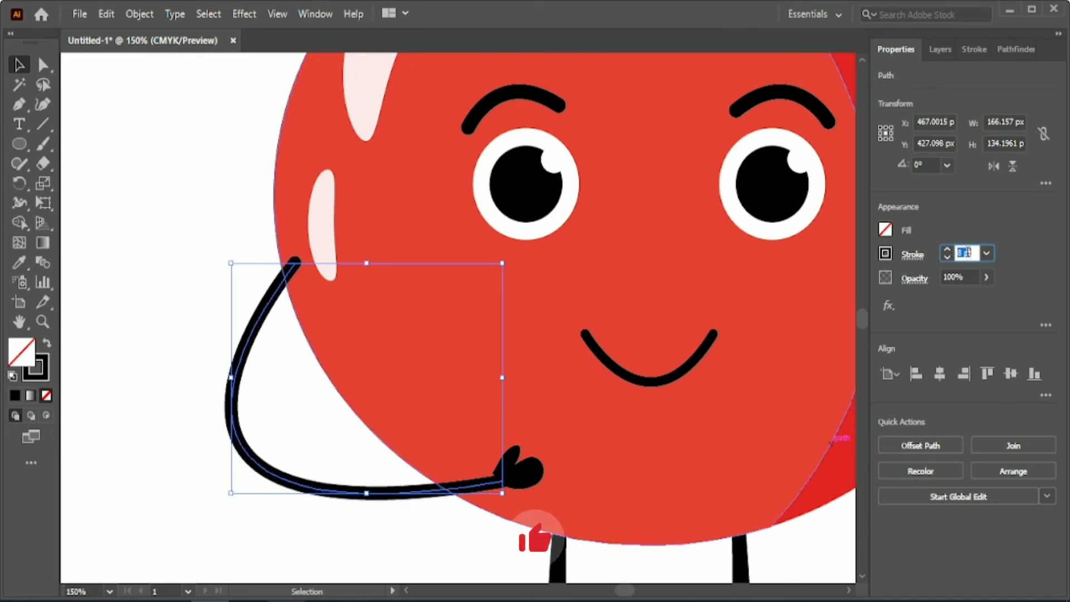
left_click(563, 106)
left_click(552, 101)
left_click(183, 321)
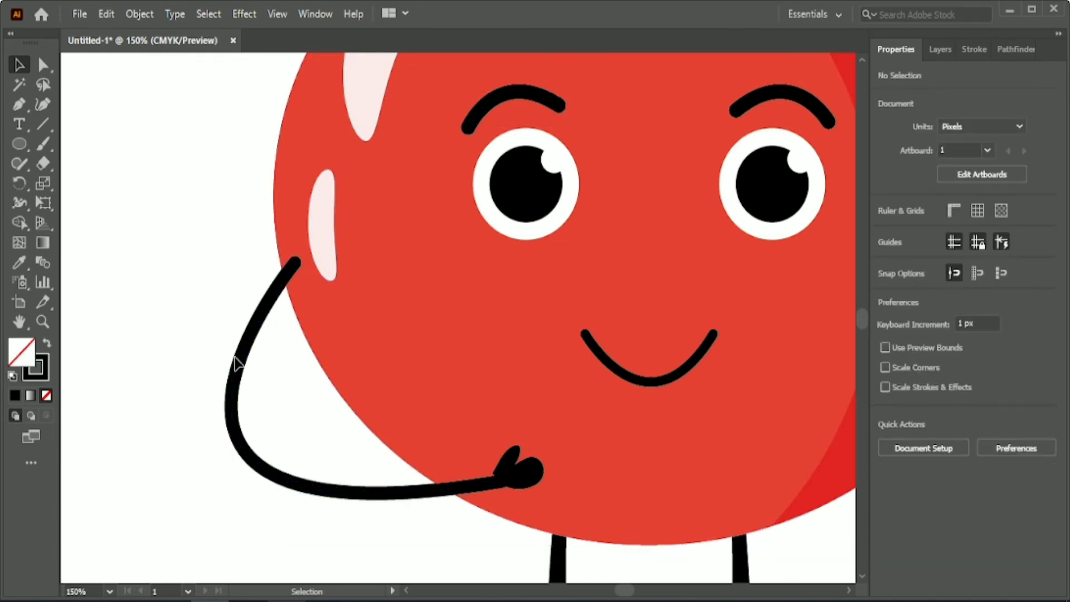
left_click(236, 362)
scroll(970, 252, "up", 1)
left_click(426, 553)
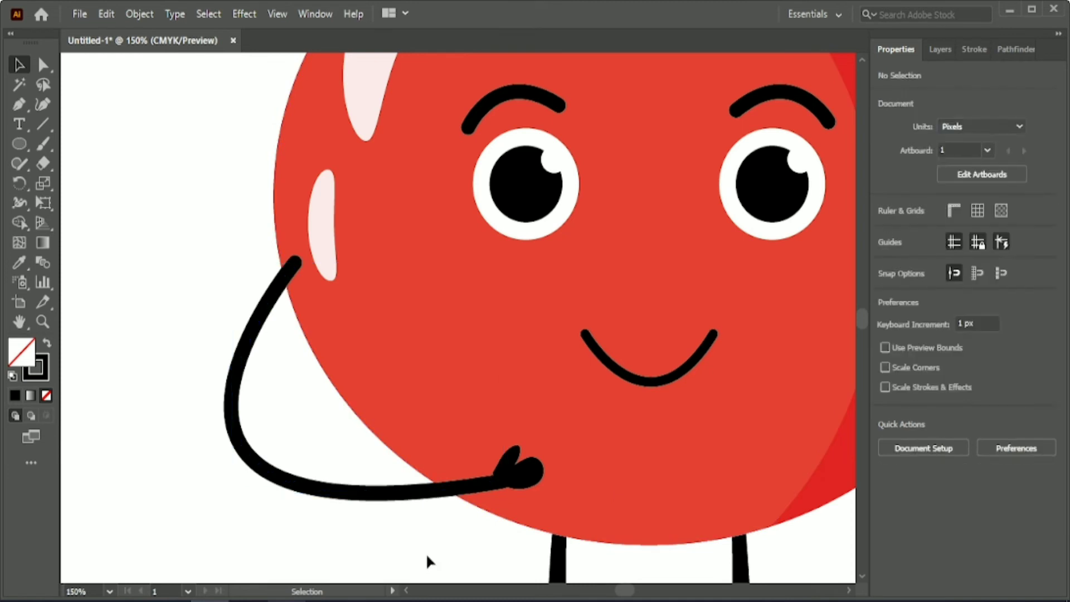
- Rotate the hand about 7° clockwise and nudge it down 3 px so it sits on the arm's end
scroll(741, 576, "down", 1)
scroll(743, 583, "up", 1)
left_click(446, 397)
left_click_drag(485, 416, 482, 425)
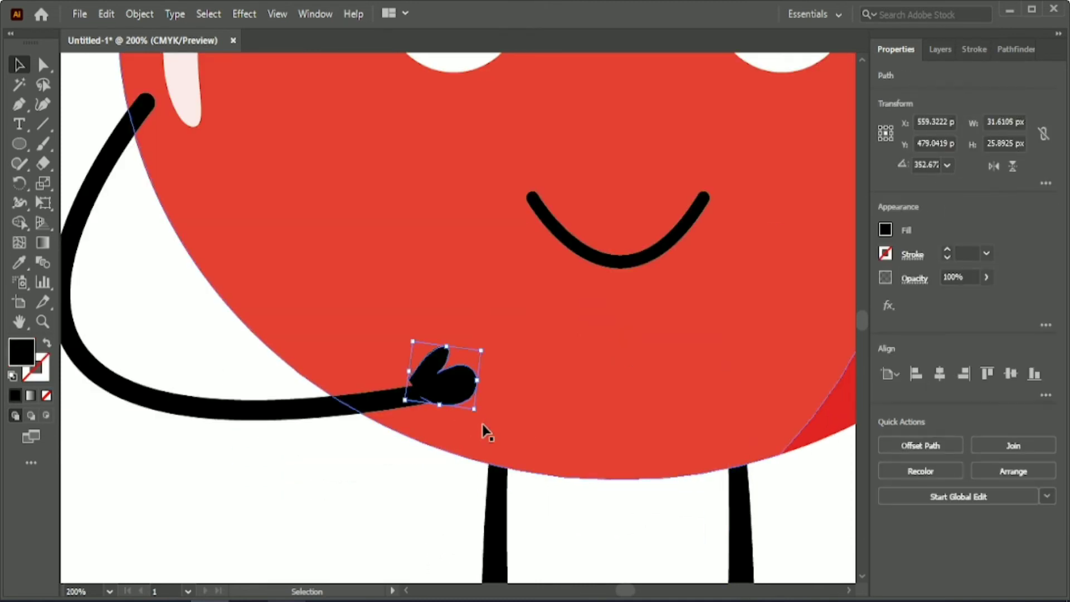
key("shift+Down")
key("Up")
key("Up")
key("Up")
key("Up")
key("Up")
key("Up")
key("Up")
left_click(434, 498)
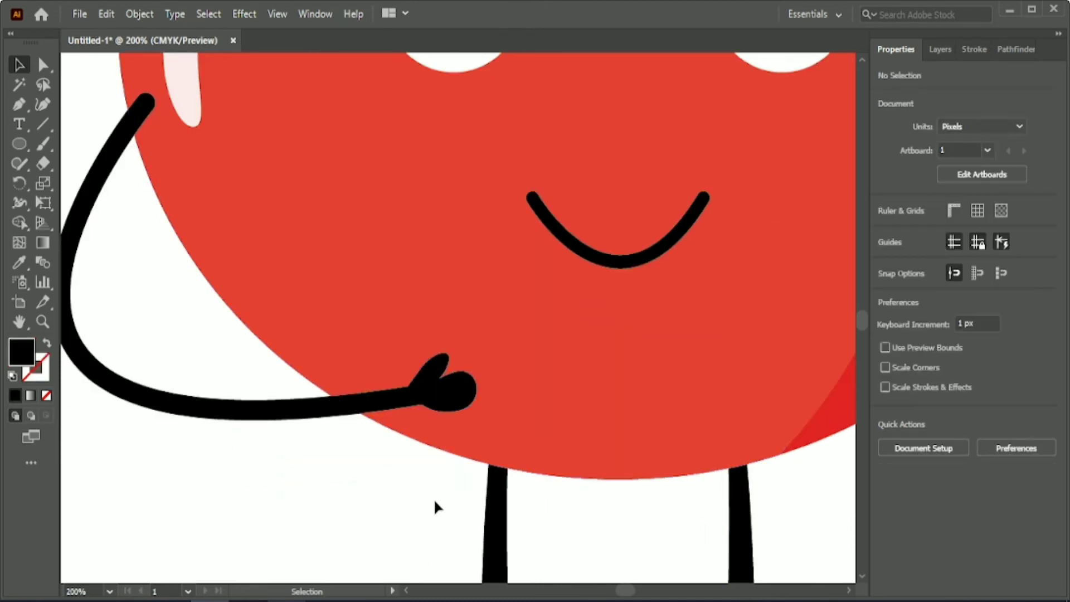
- Copy the arm with its hand to the empty area right of the fruit and reflect the copy horizontally into a mirrored arm
left_click(448, 395)
left_click(279, 411, "shift")
scroll(352, 497, "down", 3)
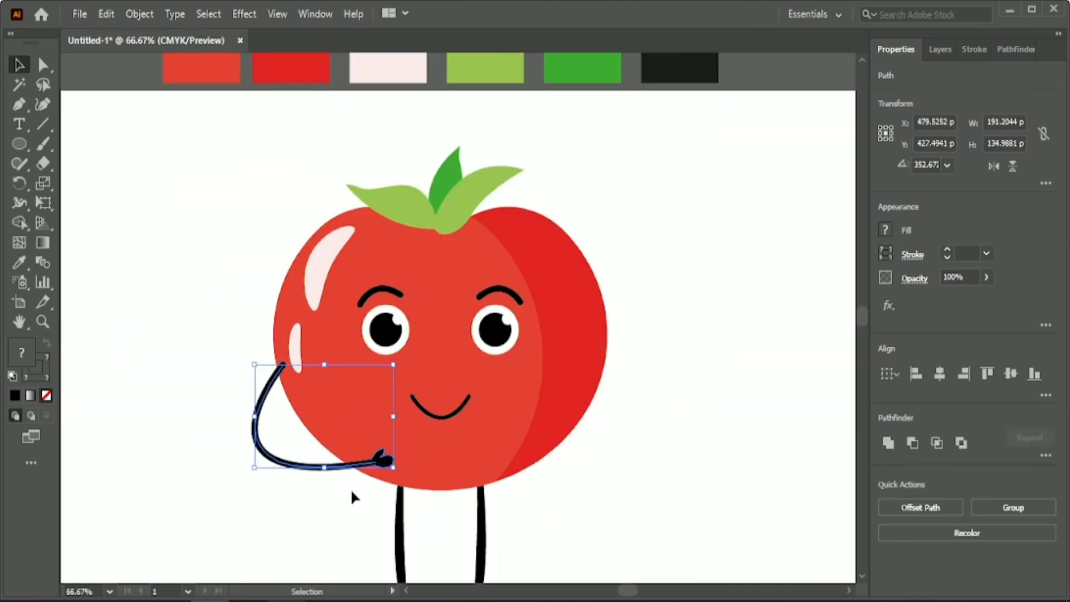
key("ctrl+a")
left_click(654, 369)
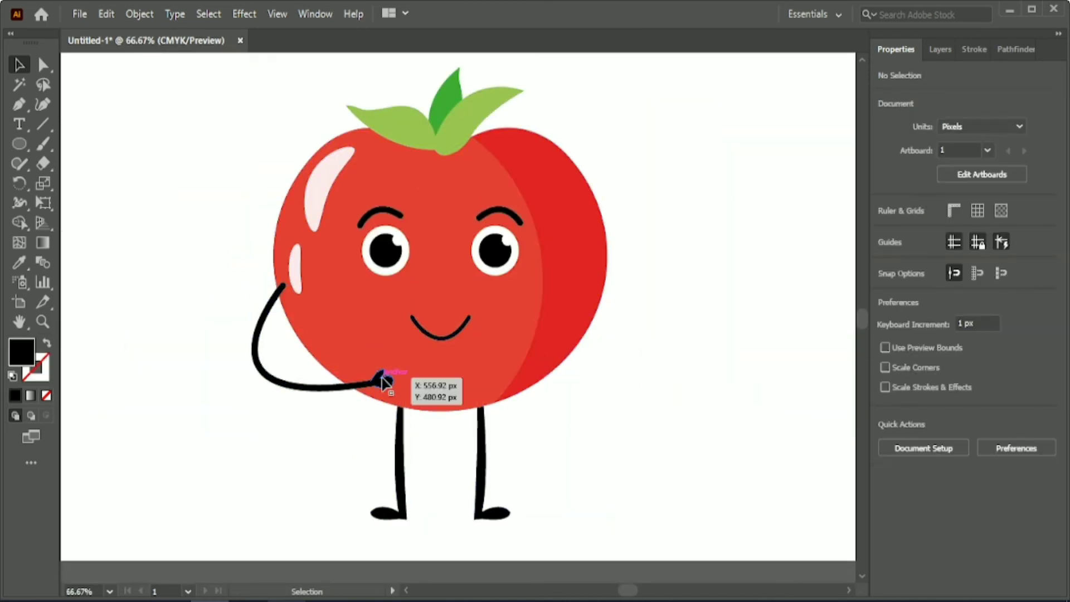
left_click(381, 378)
left_click(337, 417)
left_click(348, 385)
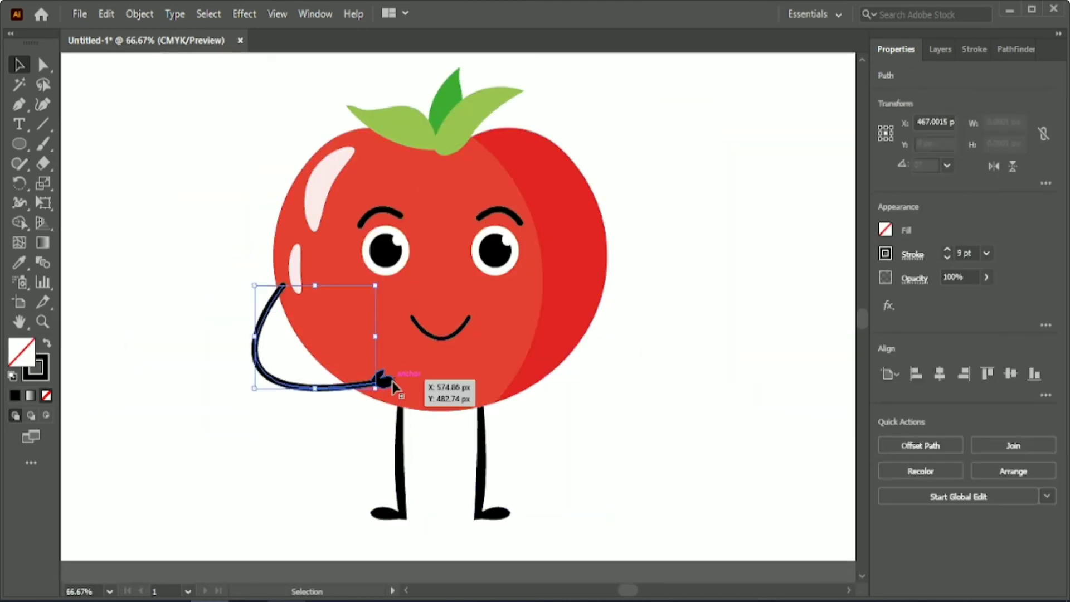
left_click(386, 382, "shift")
left_click_drag(386, 381, 731, 413)
right_click(731, 414)
mouse_move(807, 308)
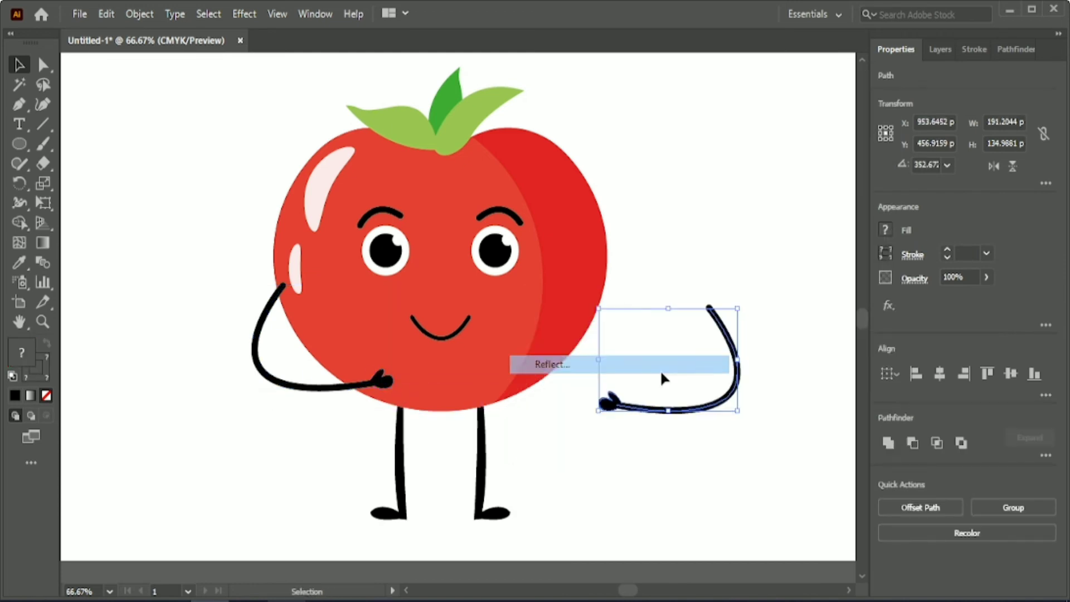
left_click(659, 370)
left_click(956, 436)
- Group the mirrored arm with its hand, and group the original arm with its hand
left_click(990, 507)
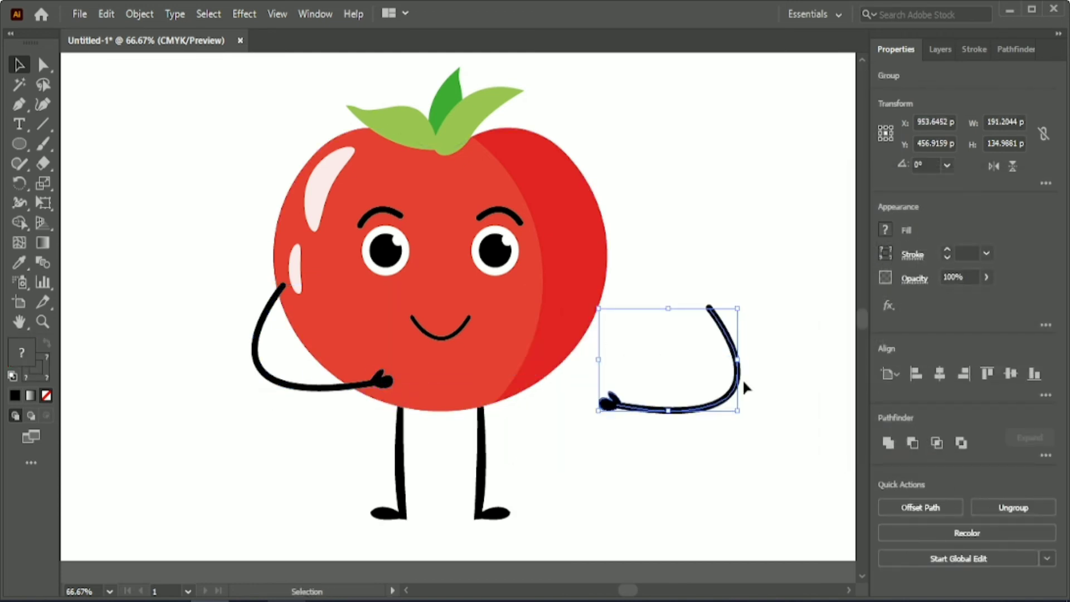
left_click(385, 388, "shift")
left_click(308, 384, "shift")
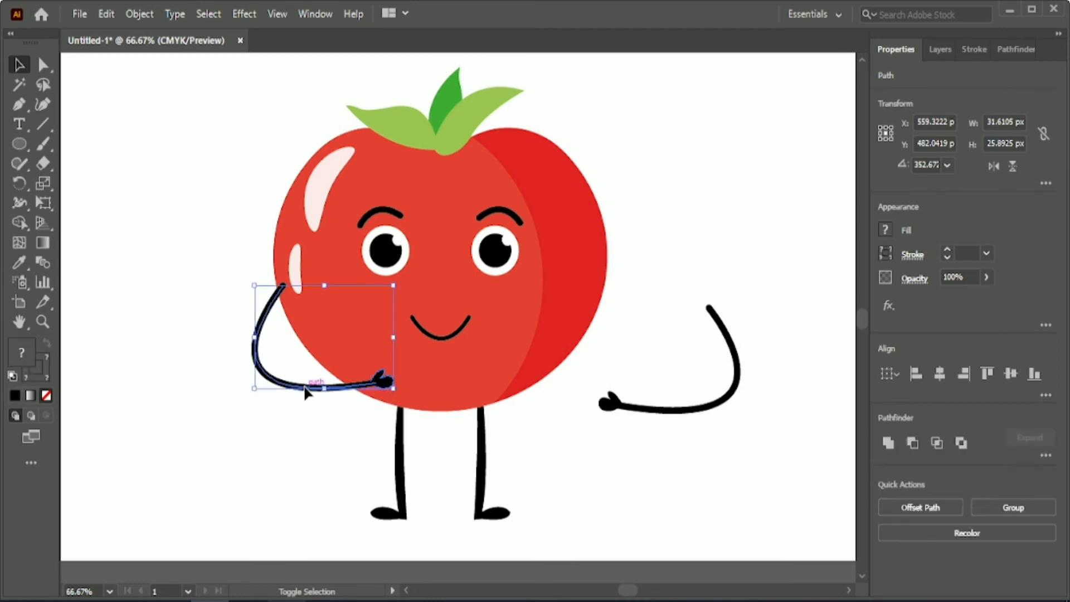
left_click(969, 500)
- Align the mirrored arm to the original arm's bottom edge, using the original as key object
left_click(728, 400, "shift")
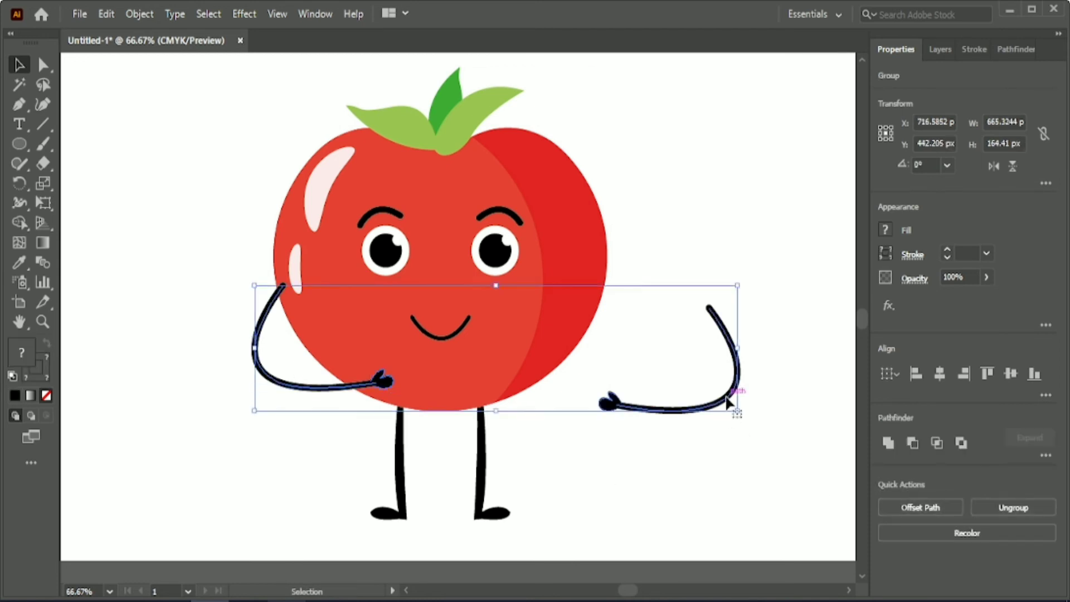
left_click(315, 386)
left_click(1034, 374)
left_click(784, 452)
- Nudge the mirrored arm left about 154 px until its shoulder meets the fruit's right edge
left_click(733, 368)
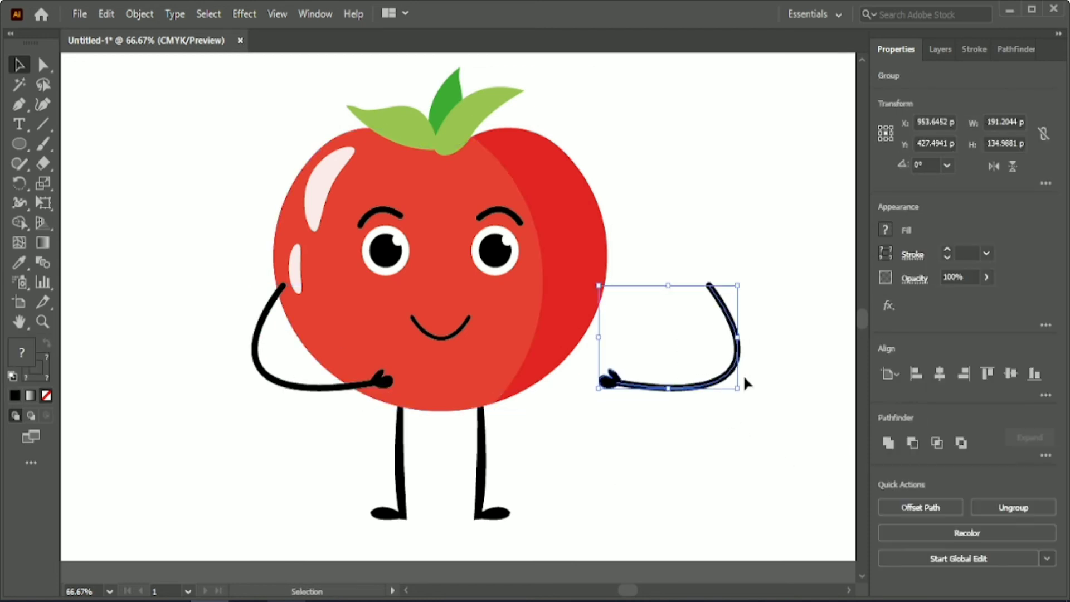
key("Left")
key("Left")
key("Left")
key("Left")
key("Left")
key("Left")
key("Left")
key("Left")
key("Left")
key("Left")
key("Left")
key("Left")
key("Left")
key("Left")
key("Left")
key("Left")
key("Left")
key("Left")
key("Left")
key("Left")
key("Left")
key("Left")
key("Left")
key("Left")
key("Left")
key("Left")
key("Left")
key("Left")
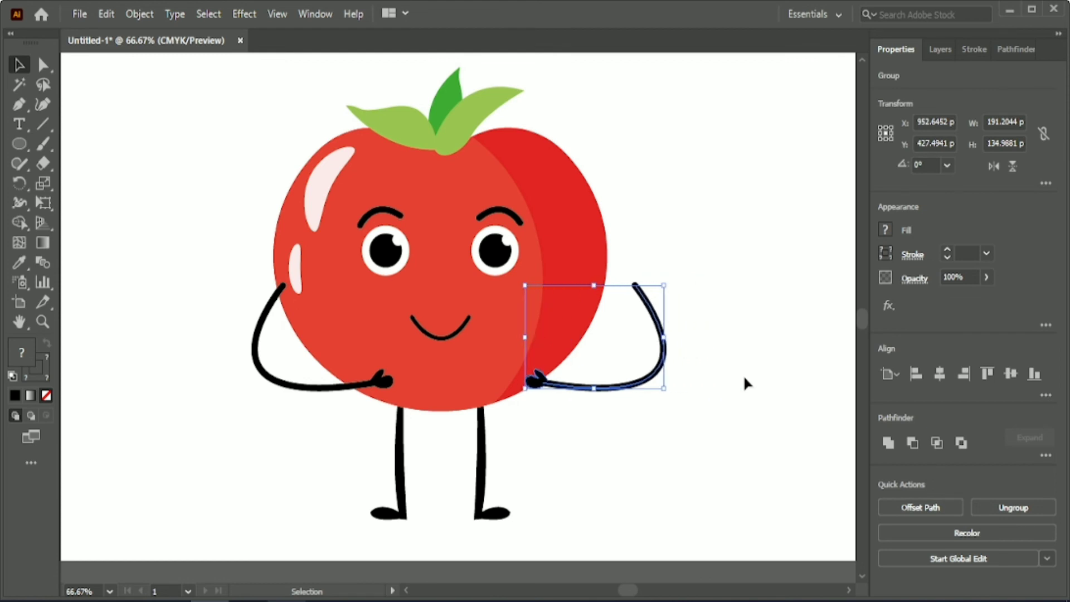
key("Left")
key("Left")
left_click(676, 376)
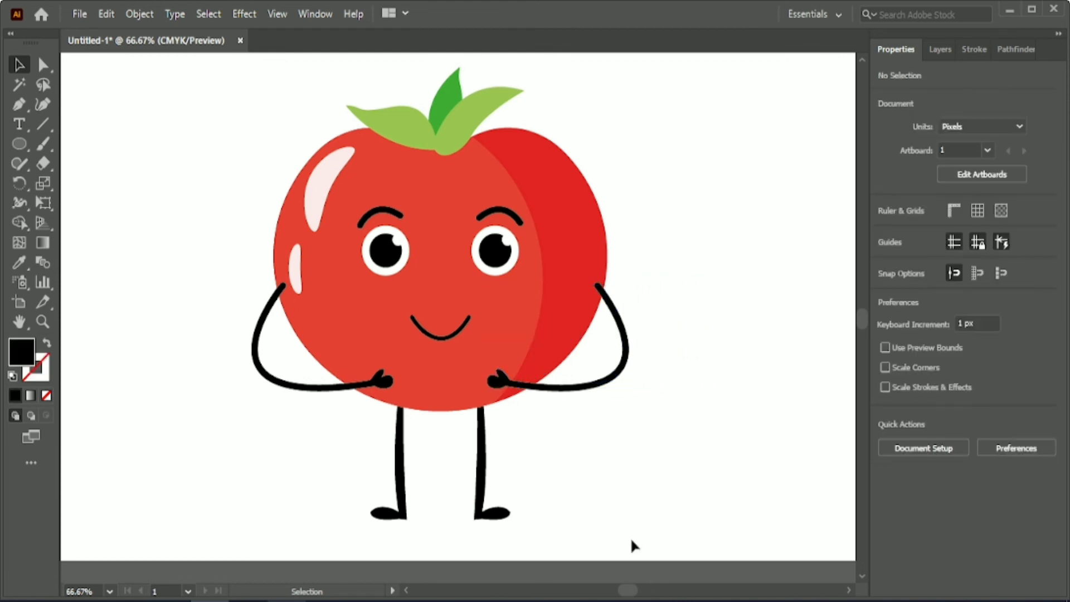
- Check how the arms, legs and fruit body are grouped by selecting each of them in turn
scroll(630, 536, "down", 1)
scroll(633, 536, "down", 1)
left_click(349, 379)
left_click(626, 390, "shift")
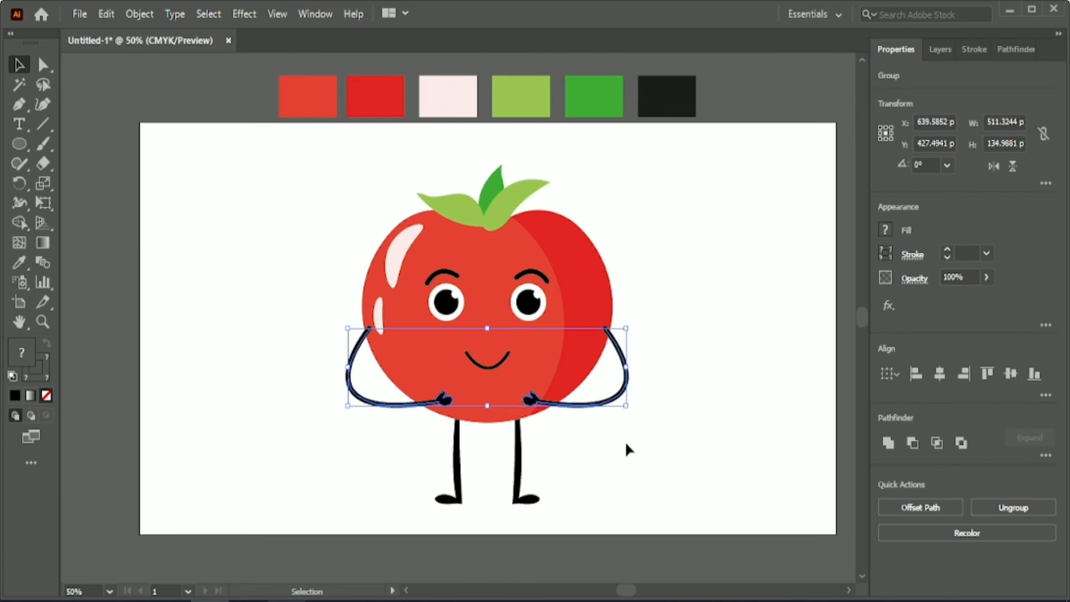
left_click(601, 451)
left_click(518, 463)
key("Up")
key("Up")
key("Down")
key("Down")
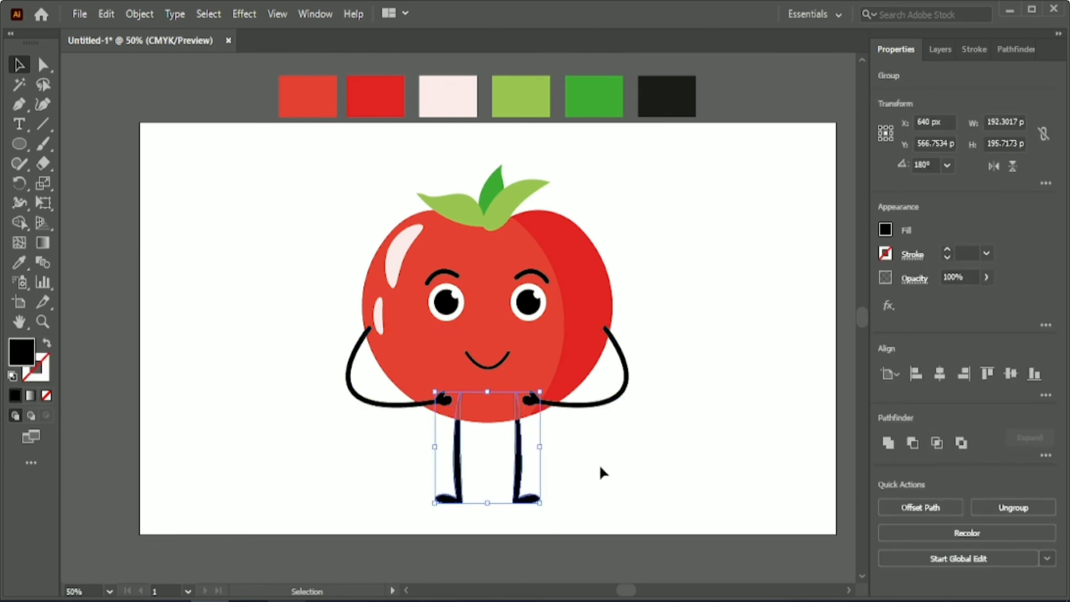
left_click(598, 463)
left_click(458, 463)
left_click(574, 359)
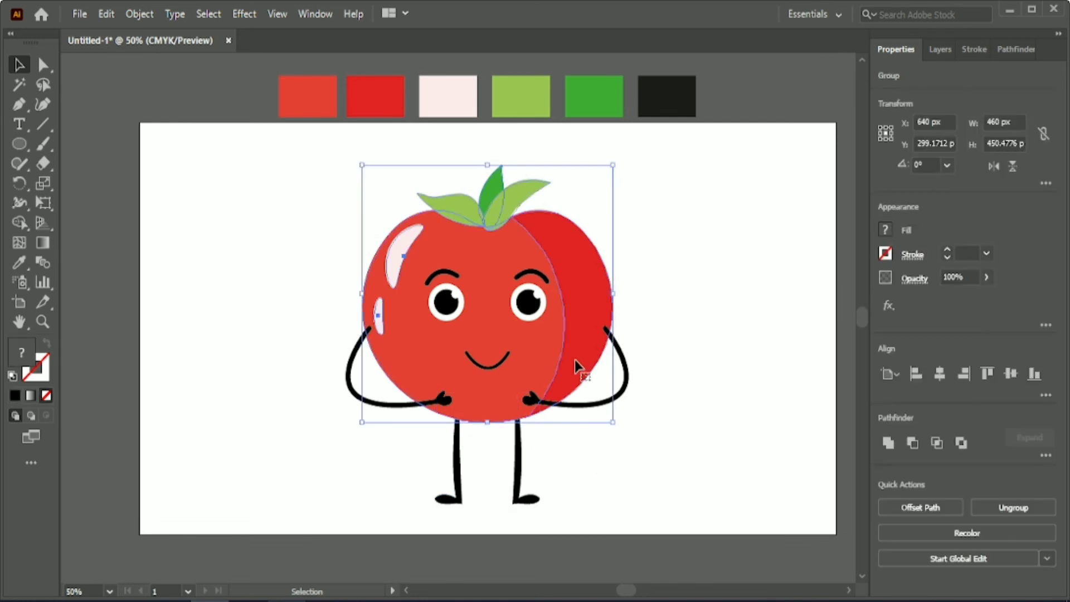
- Group the eyes, both eyebrows and the smile into one face group
left_click(449, 302)
left_click(537, 277, "shift")
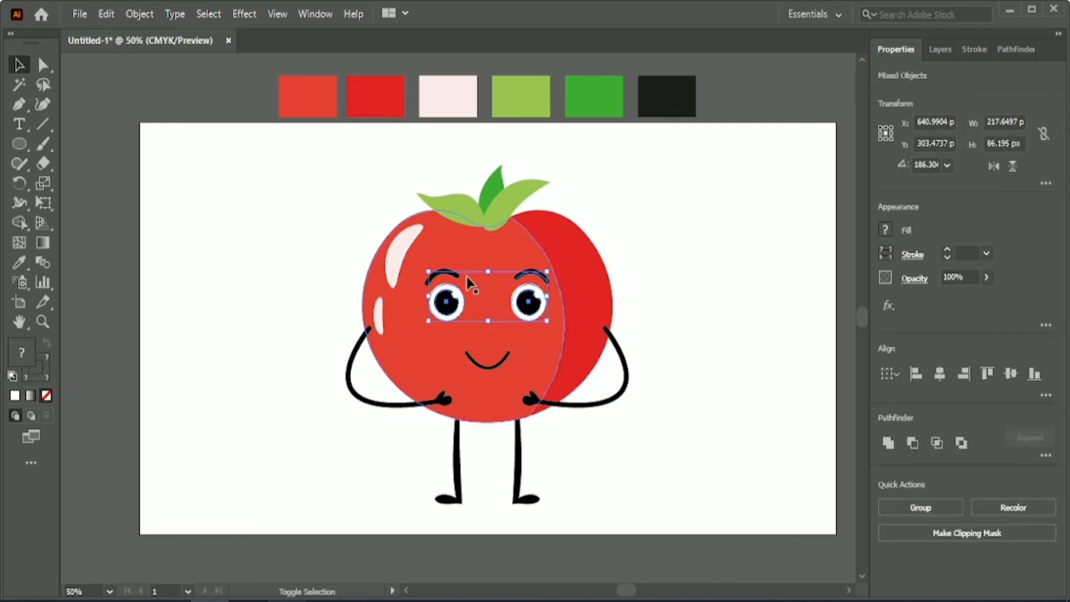
left_click(443, 273, "shift")
left_click(487, 361, "shift")
key("ctrl+g")
- Enlarge the whole character proportionally to nearly fill the artboard's height and center it on the artboard
left_click_drag(255, 180, 620, 549)
left_click_drag(625, 333, 675, 334)
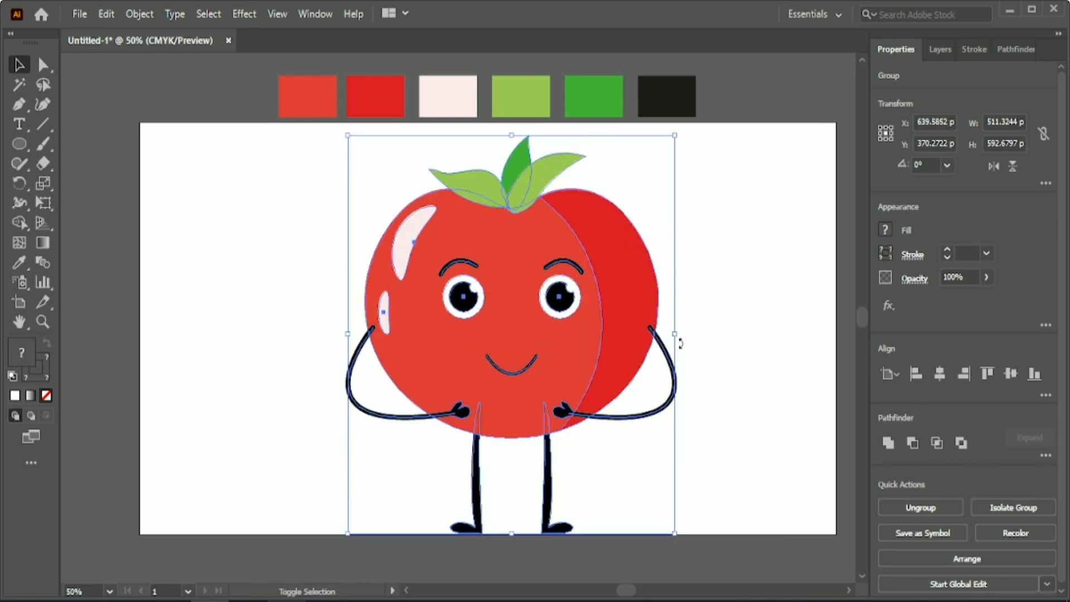
left_click(939, 373)
left_click(710, 384)
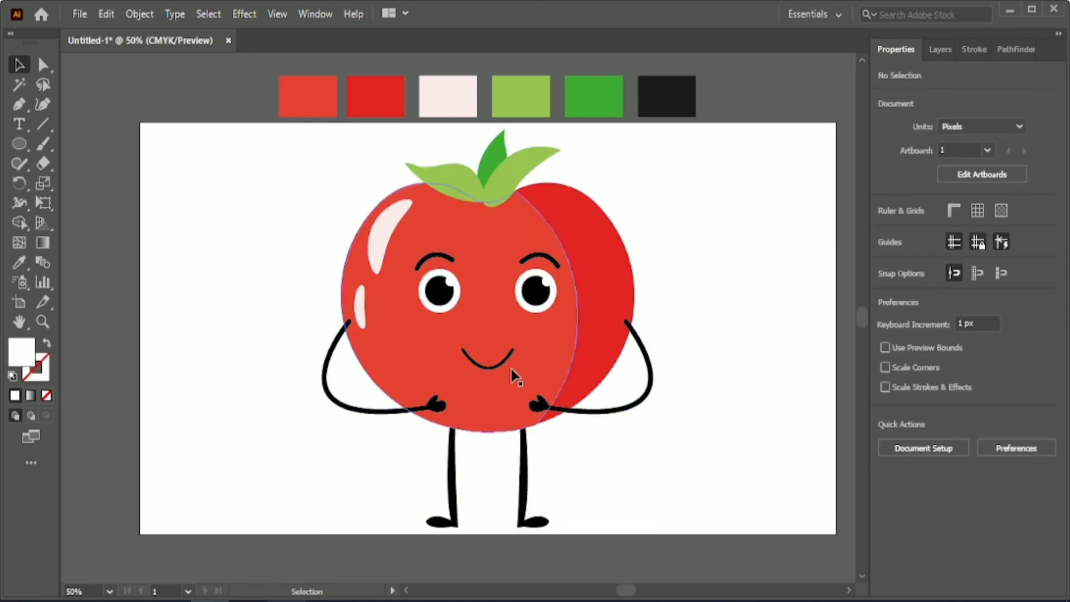
- Ungroup the whole character and the face group into separately selectable features
left_click(581, 332)
left_click(920, 507)
left_click(719, 435)
left_click(463, 351)
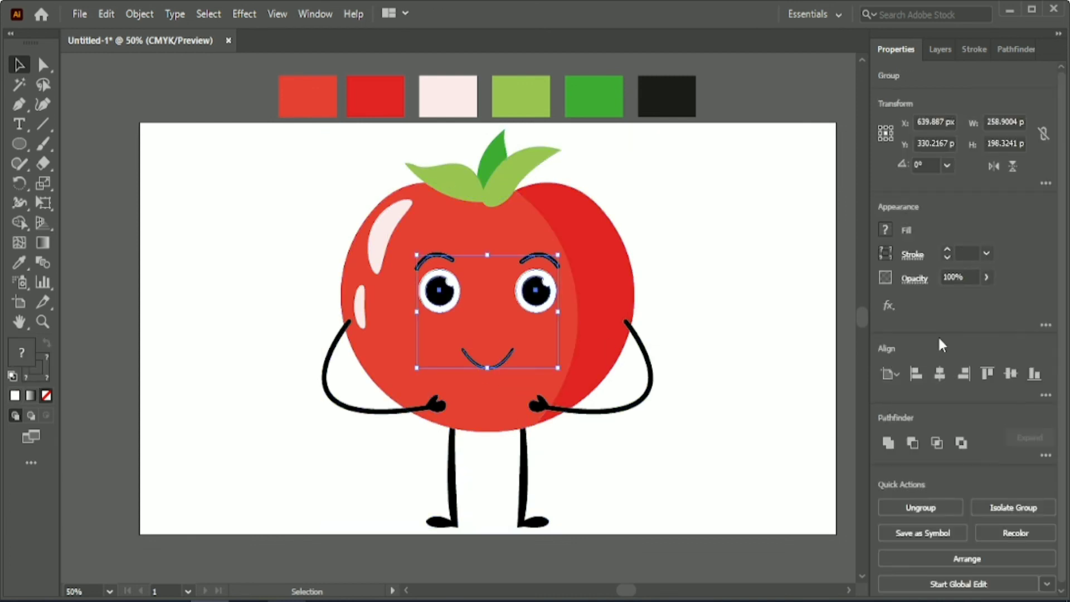
left_click(751, 365)
left_click(538, 291)
left_click(920, 507)
left_click(780, 362)
left_click(552, 261)
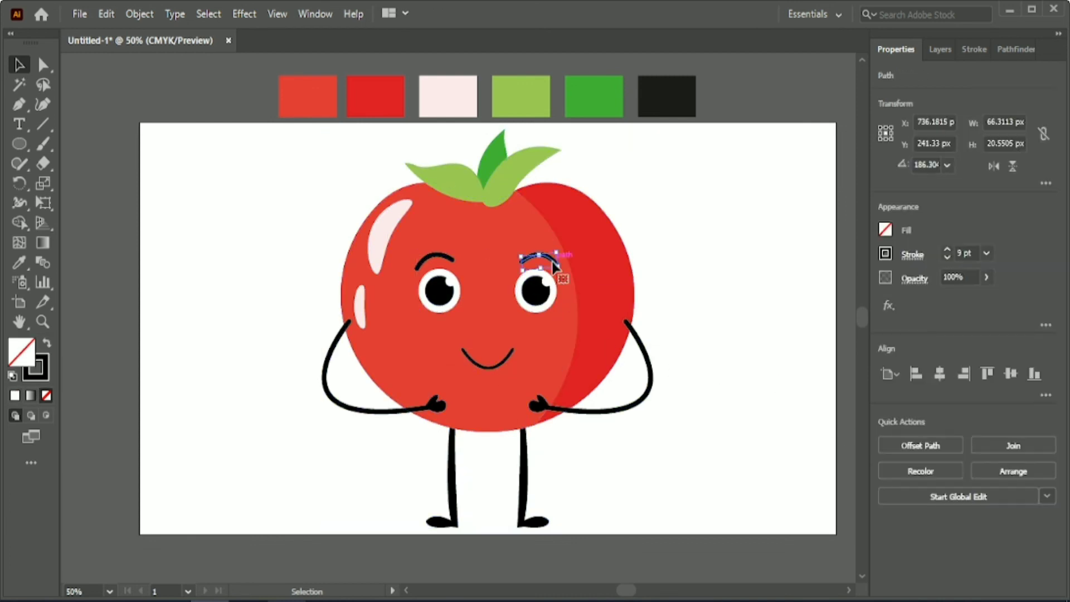
left_click(478, 372)
left_click(630, 460)
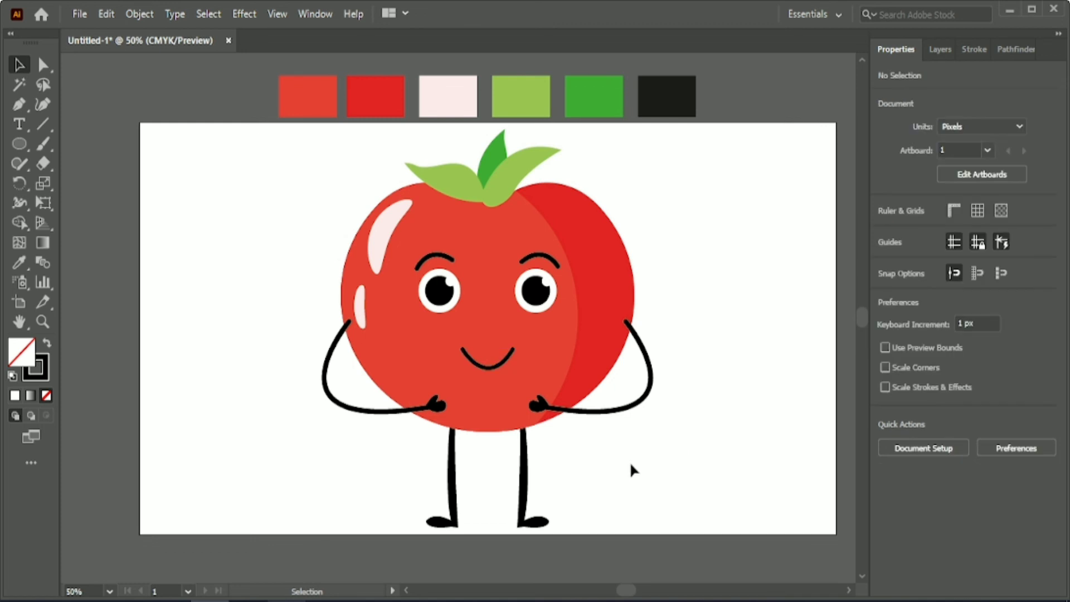
- Draw a closed, curved, tapering shape about 96 px wide with the Pen tool in the empty area left of the leaves
scroll(475, 398, "up", 2)
scroll(476, 377, "up", 4)
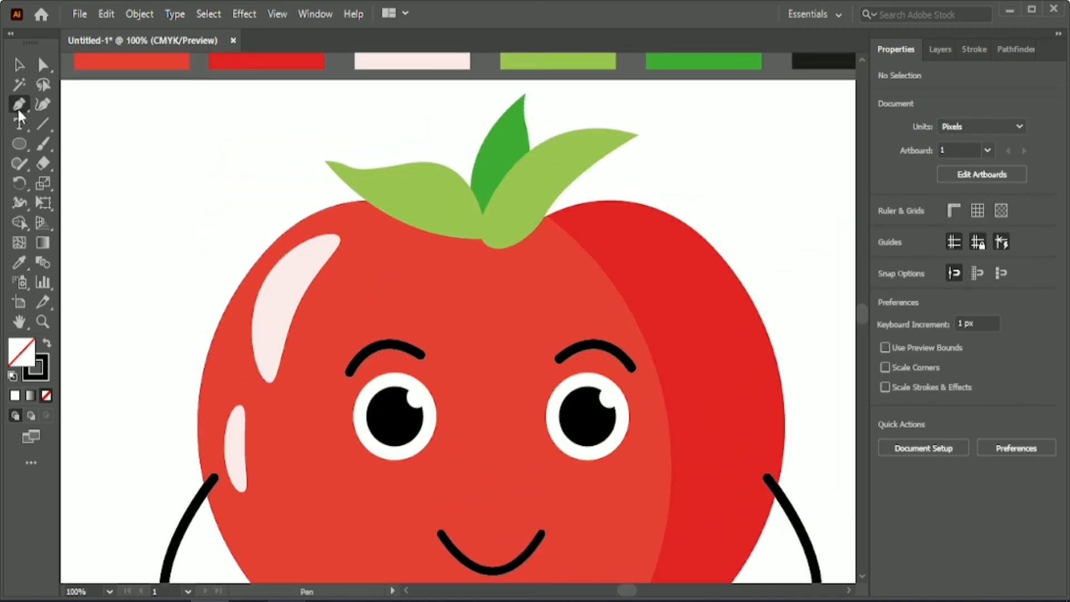
left_click(120, 144)
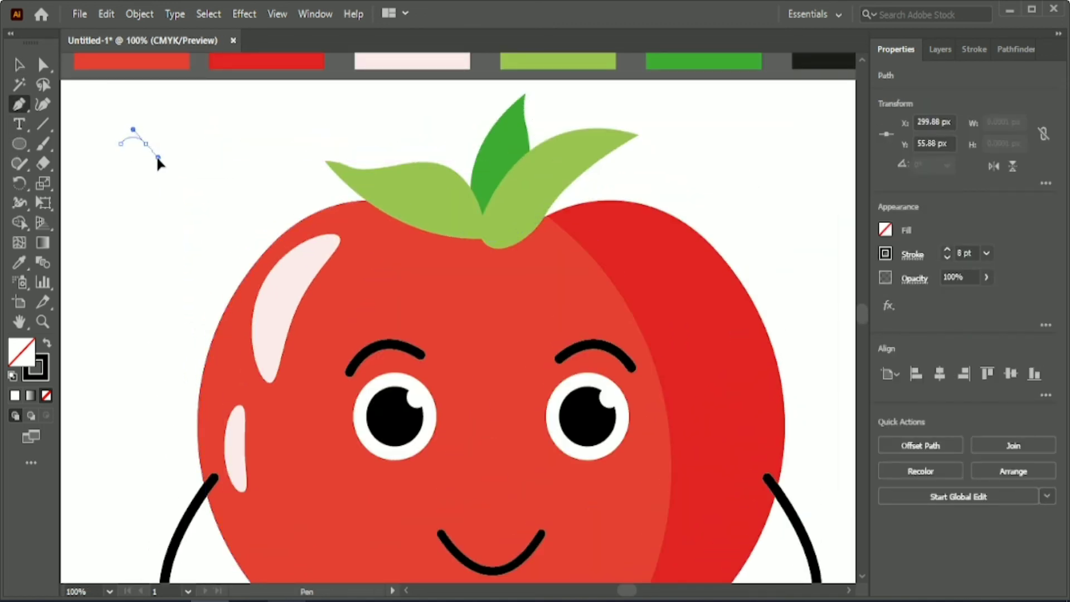
left_click_drag(157, 159, 157, 157)
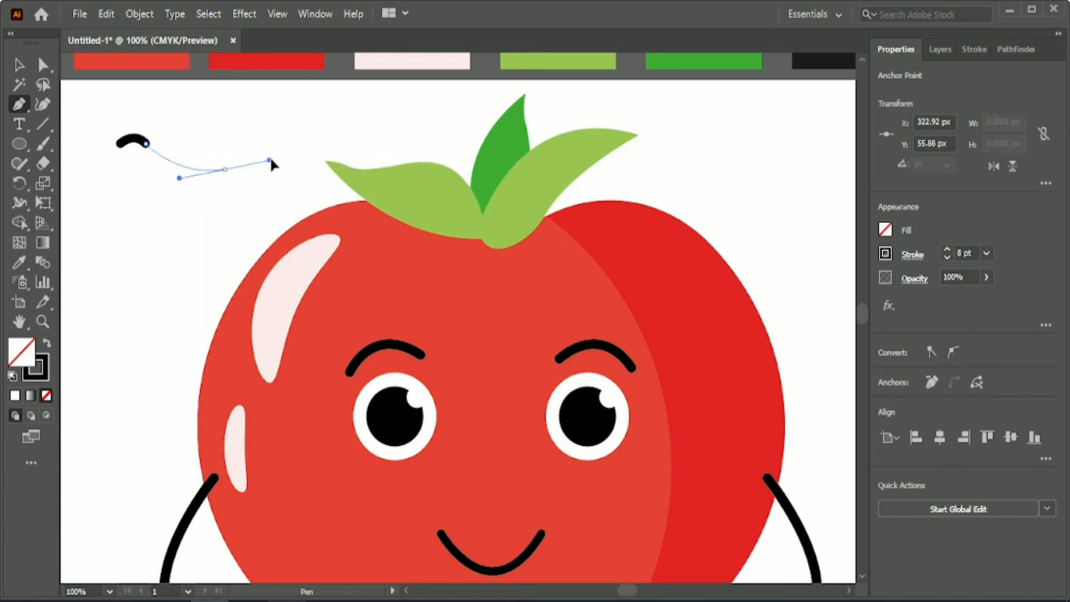
left_click_drag(269, 159, 284, 156)
left_click(225, 169)
mouse_move(121, 143)
left_mouse_down()
mouse_move(76, 63)
mouse_move(230, 179)
left_mouse_up()
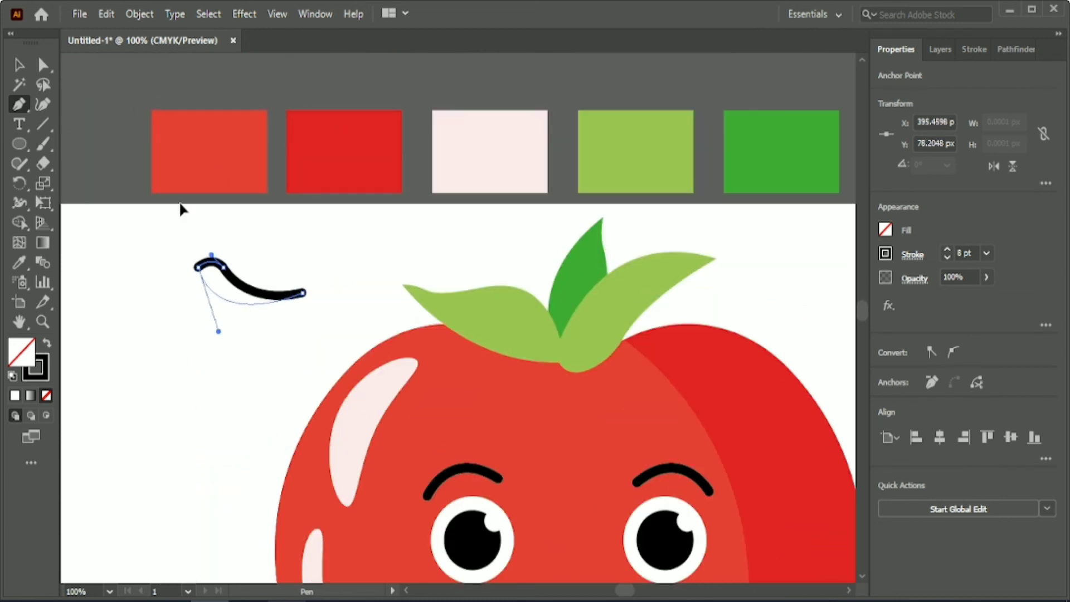
left_click_drag(179, 203, 173, 185)
- Fill the tapering shape with the darker red swatch color and leave it without a stroke
left_click(47, 342)
left_click(20, 262)
left_click(315, 161)
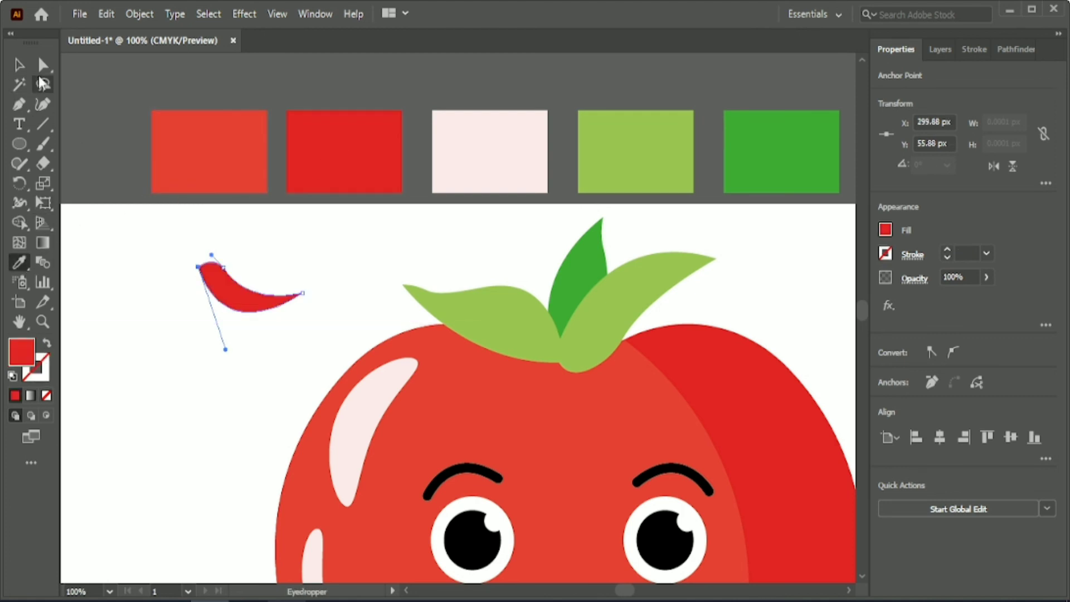
- Reshape the wide end of the darker red tapering shape into a rounder, fuller curve by adjusting its anchor point and direction handles
left_click(43, 65)
left_click_drag(211, 275, 231, 286)
left_click(246, 346)
left_click(240, 312)
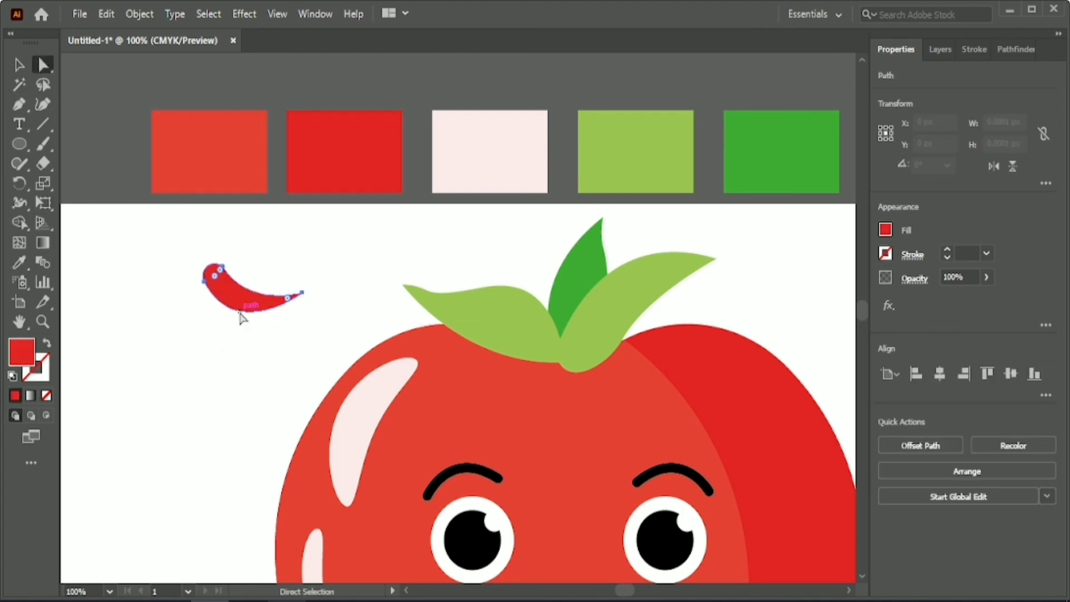
left_click(243, 306)
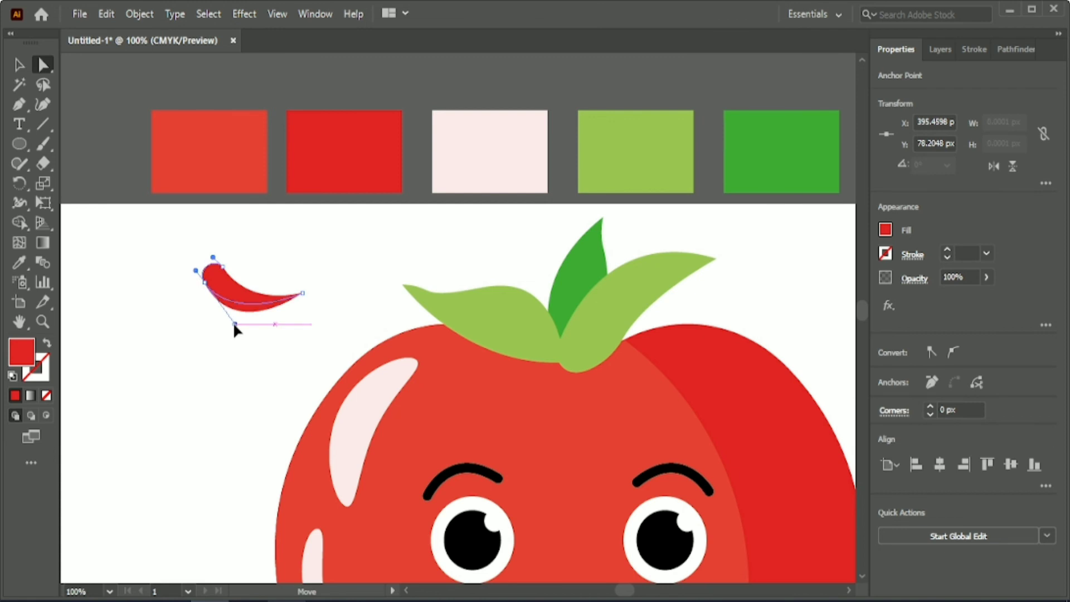
left_click(233, 329)
- Move the darker red tapering shape onto the tomato just below the leaves, tilted about 10°
scroll(212, 335, "down", 2)
key("v")
left_click_drag(220, 234, 532, 337)
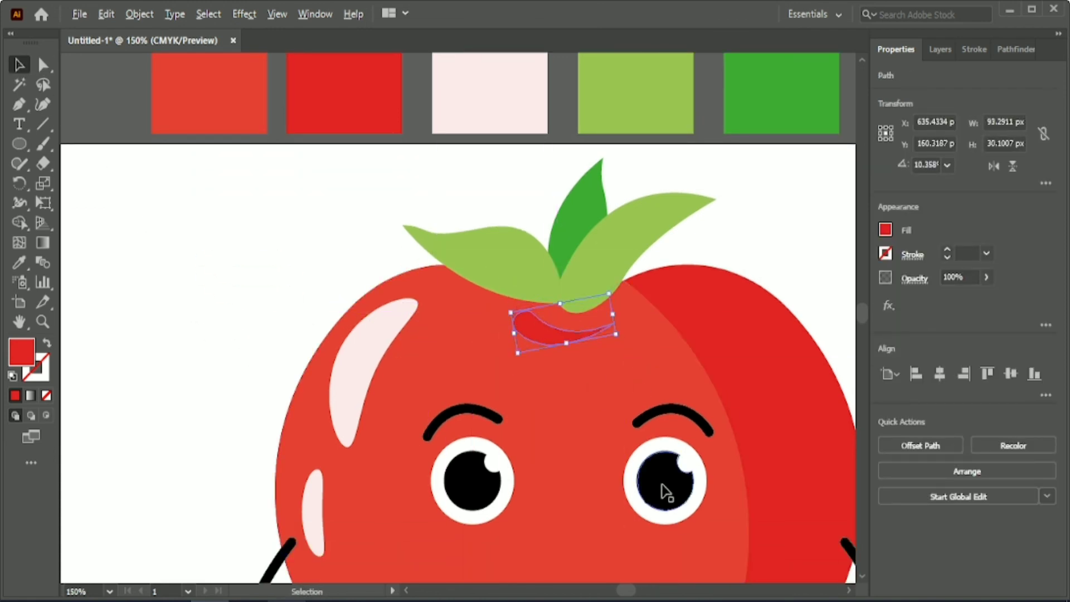
- Shrink the darker red shape to about 70.5 px wide by 22.8 px high and tuck it against the base of the leaves
scroll(663, 484, "up", 1)
left_click_drag(582, 199, 548, 222)
left_click_drag(472, 267, 490, 246)
left_click(737, 117)
scroll(738, 117, "down", 2)
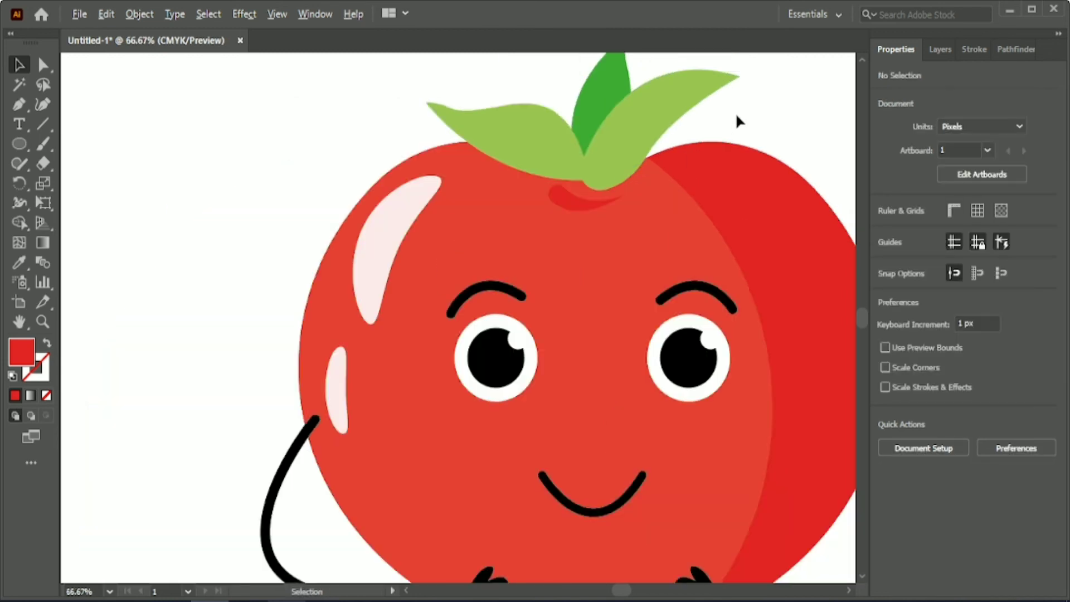
left_click_drag(620, 589, 628, 589)
scroll(642, 209, "down", 1)
left_click(425, 181)
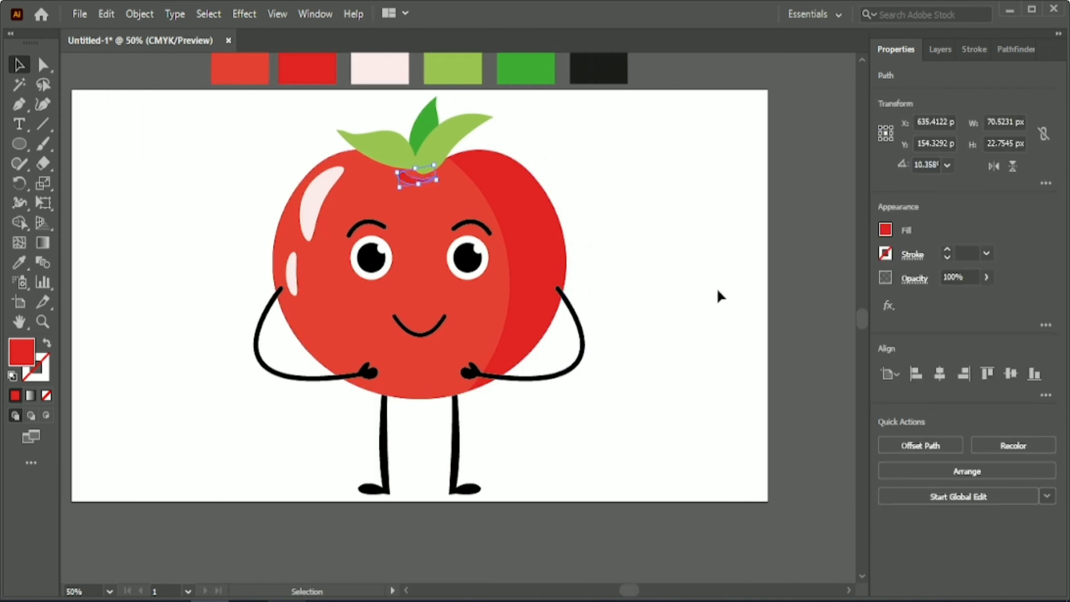
left_click(621, 185)
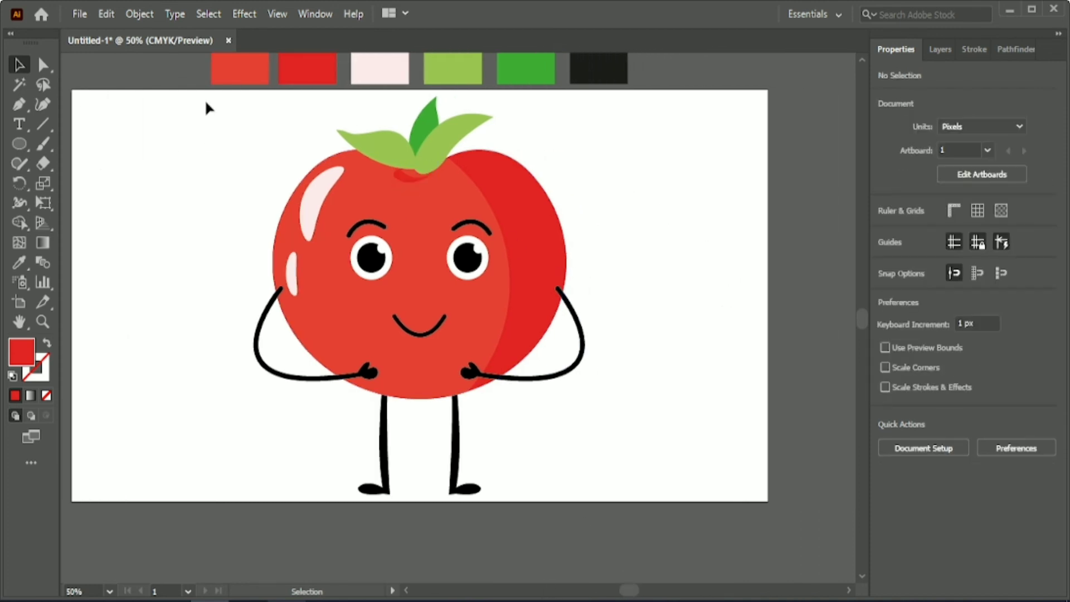